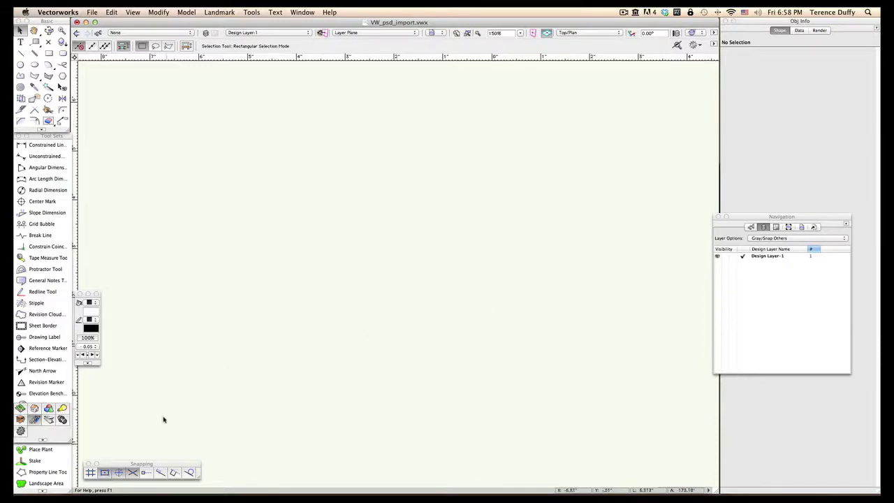
Step: Create a 1:1 design layer named survey, stacked above Design Layer-1
{"action": "left_click_drag", "start_coordinate": [161, 463], "coordinate": [211, 381]}
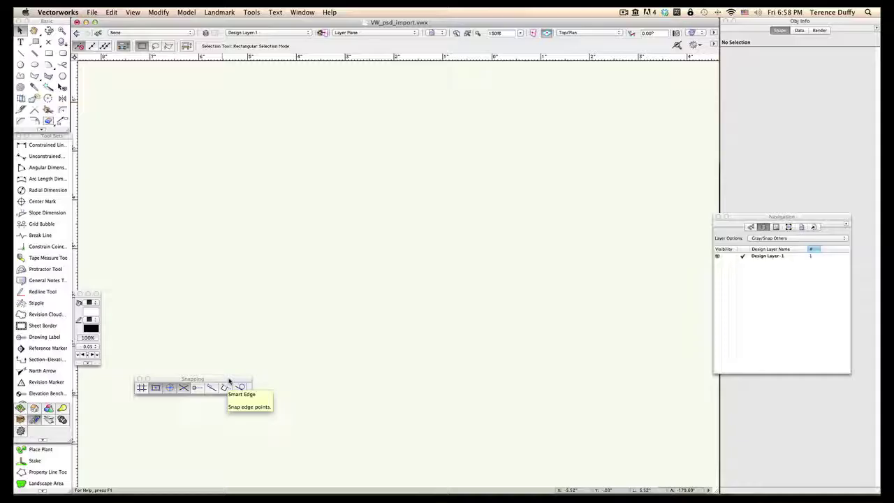
{"action": "left_click_drag", "start_coordinate": [227, 381], "coordinate": [177, 464]}
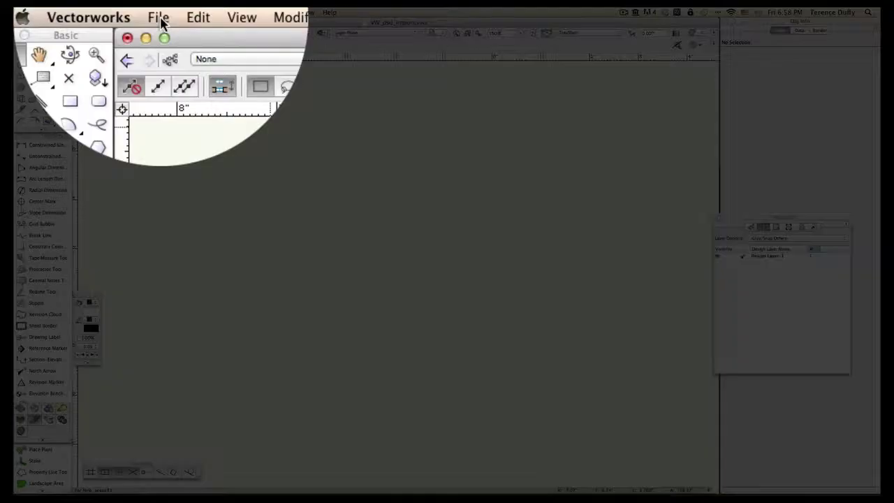
{"action": "left_click", "coordinate": [207, 61]}
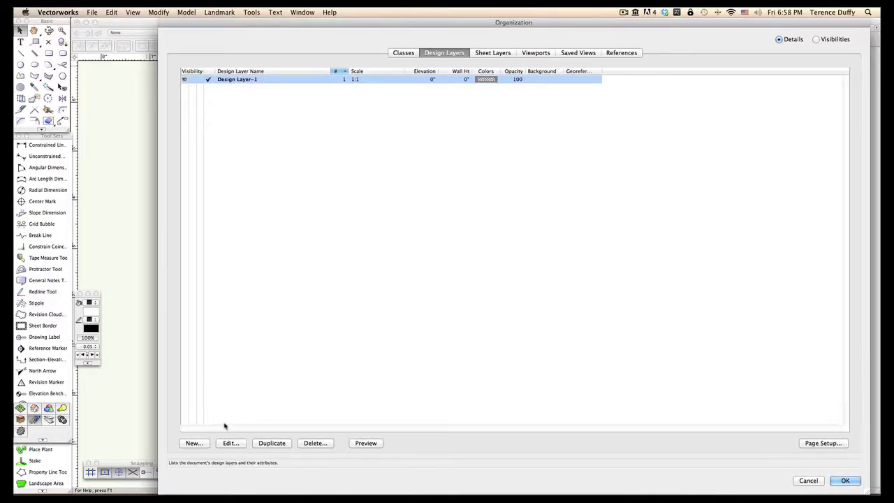
{"action": "left_click", "coordinate": [194, 444]}
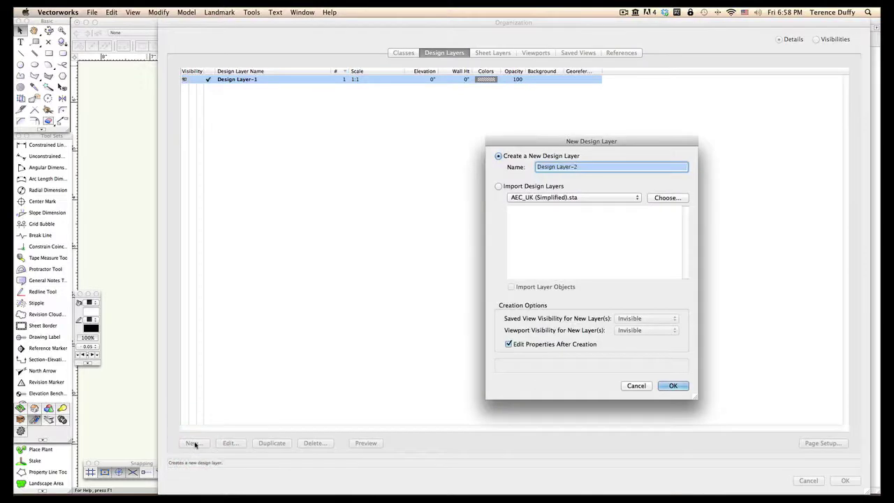
{"action": "type", "text": "surv"}
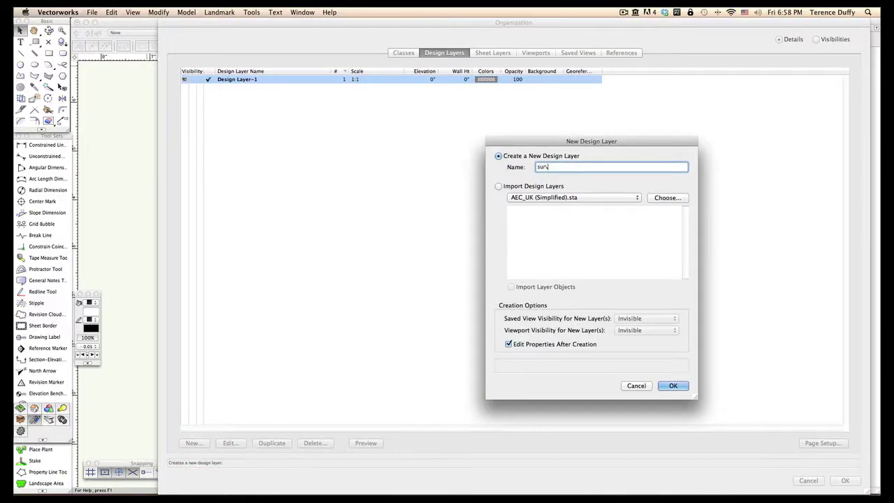
{"action": "type", "text": "ey"}
{"action": "left_click", "coordinate": [667, 386]}
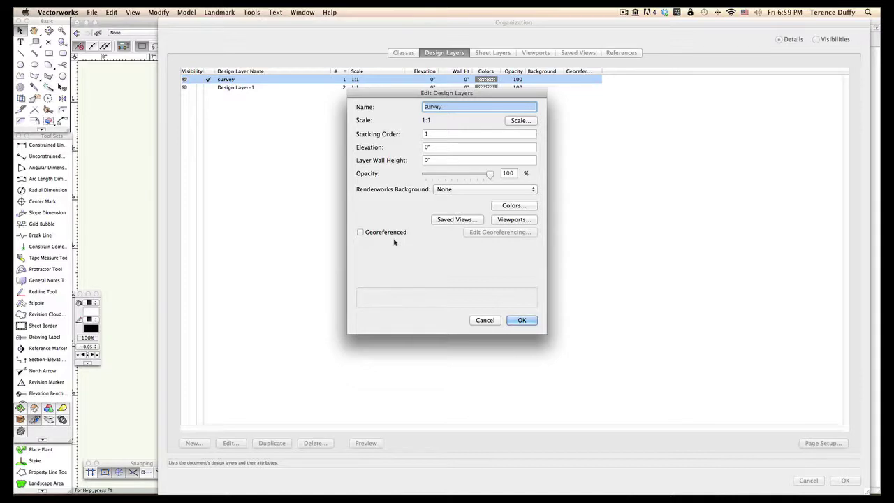
{"action": "left_click", "coordinate": [521, 320]}
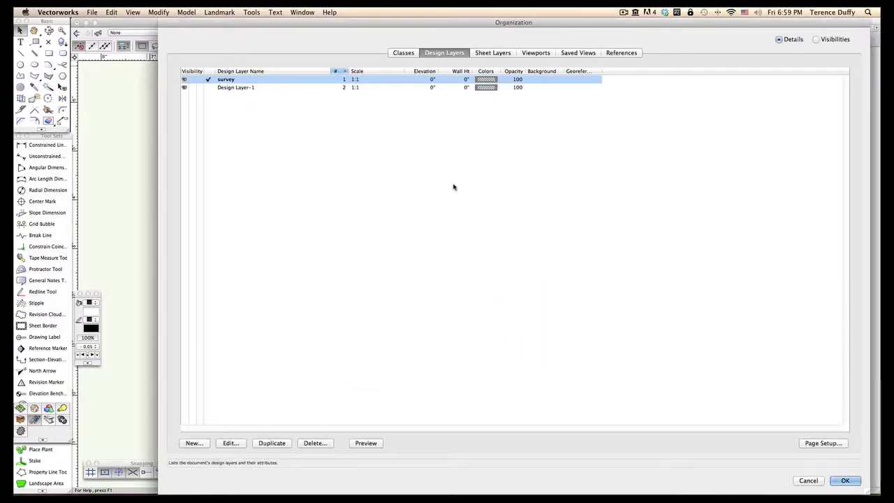
{"action": "left_click", "coordinate": [405, 55]}
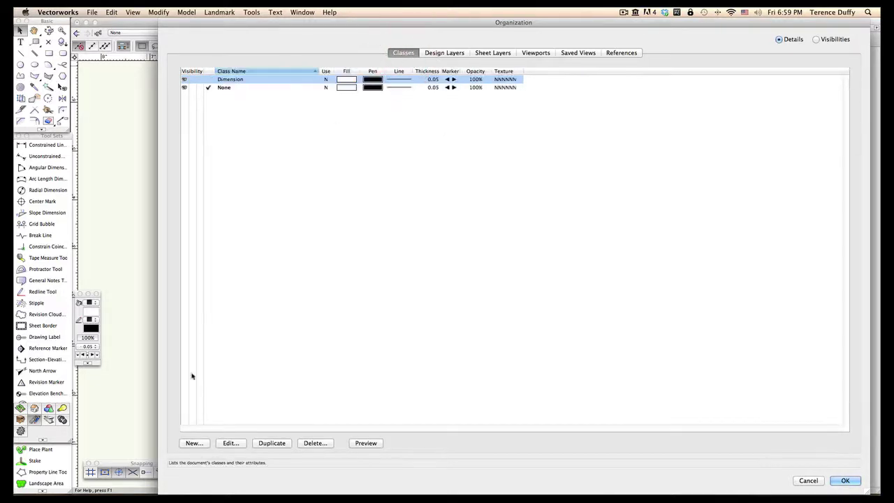
Step: Add the class survey-image_import with Use at Creation enabled
{"action": "left_click", "coordinate": [193, 442]}
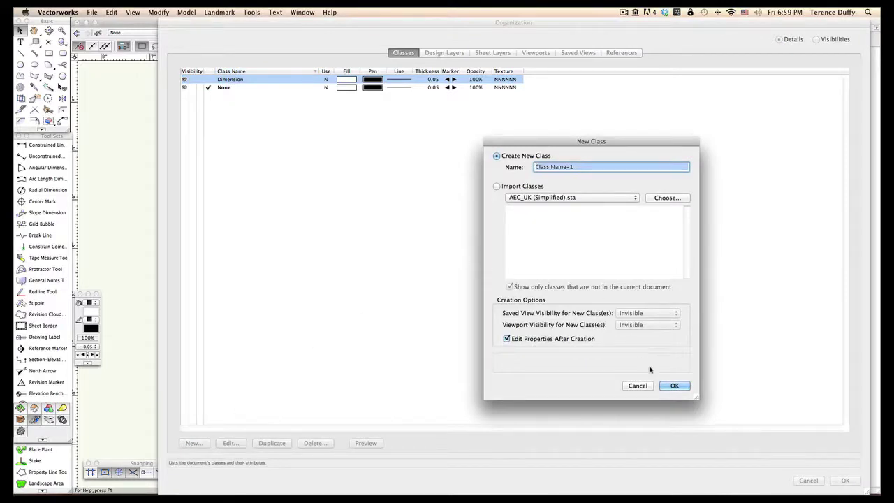
{"action": "type", "text": "surve"}
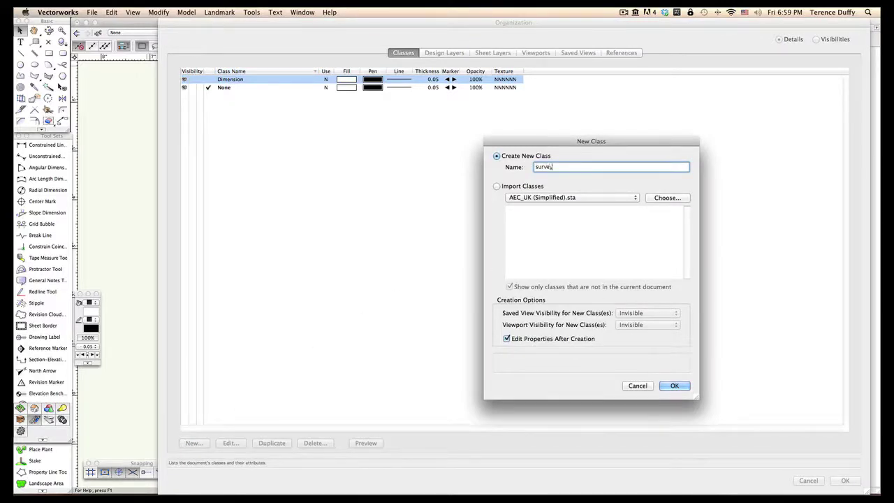
{"action": "type", "text": "y-image_import"}
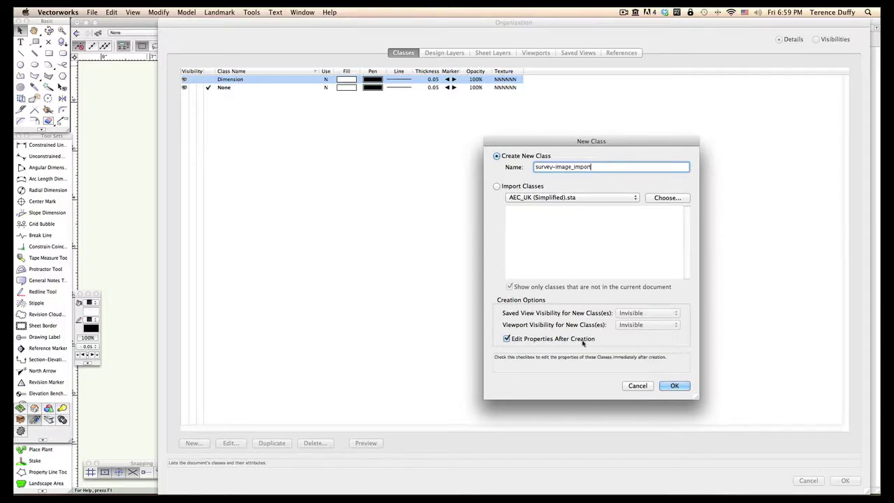
{"action": "left_click", "coordinate": [674, 385]}
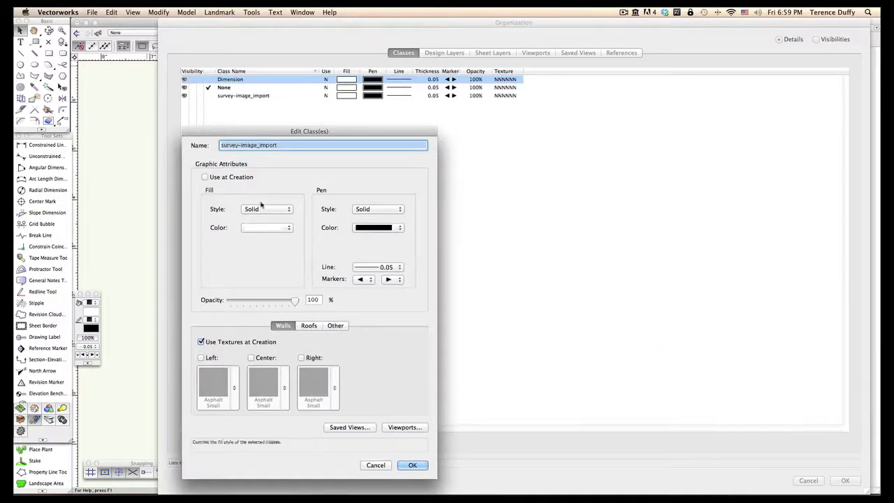
{"action": "left_click", "coordinate": [204, 178]}
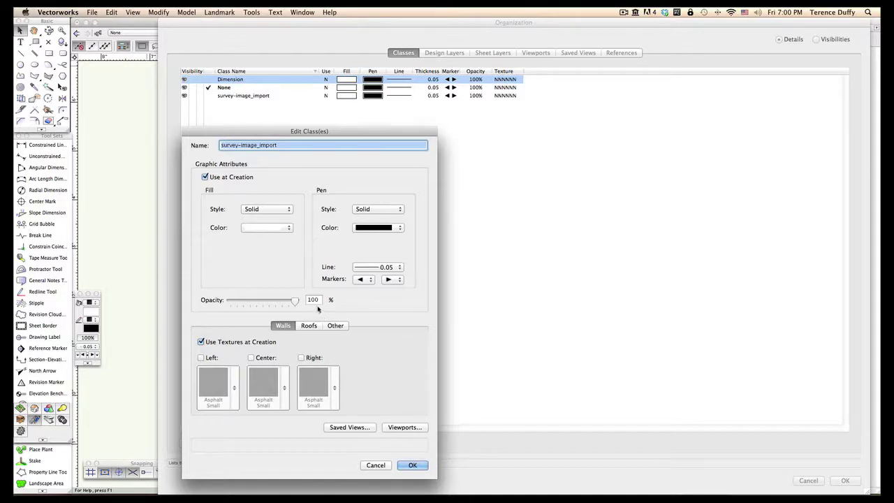
{"action": "left_click", "coordinate": [411, 464]}
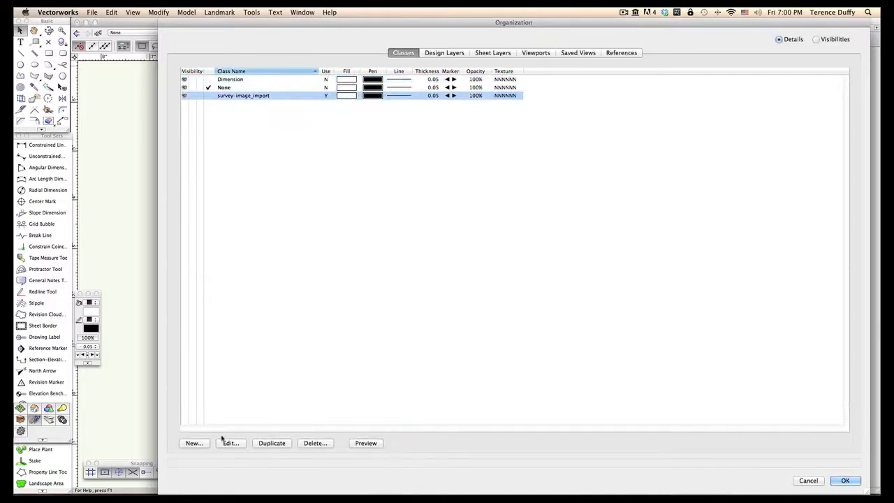
{"action": "left_click", "coordinate": [192, 442]}
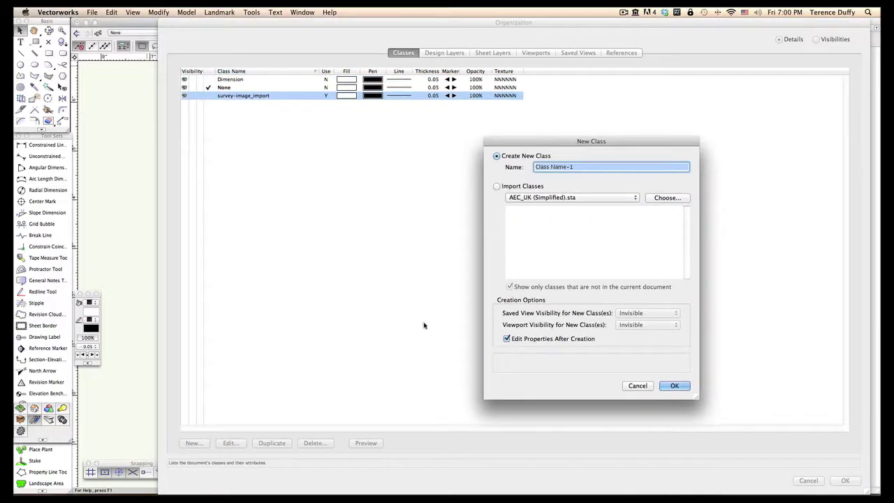
Step: Add class survey-trace, used at creation, with no fill, red pen and 0.70 line weight
{"action": "type", "text": "survey-"}
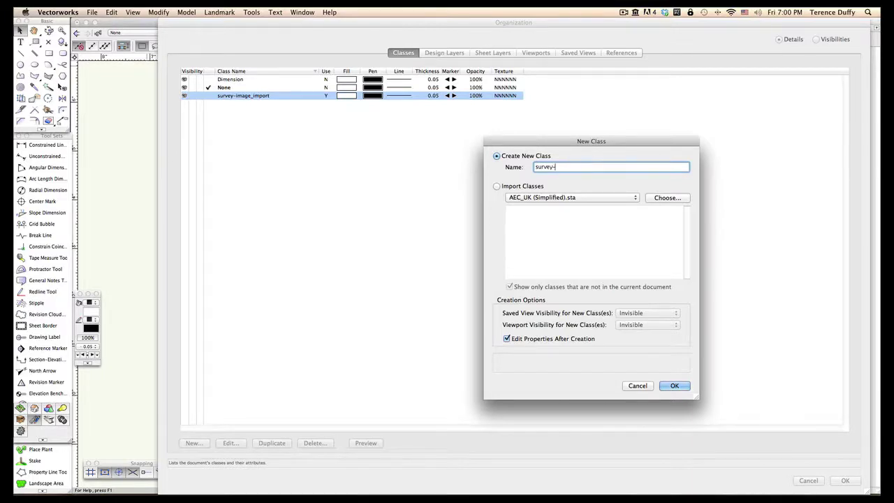
{"action": "type", "text": "trace"}
{"action": "left_click", "coordinate": [674, 386]}
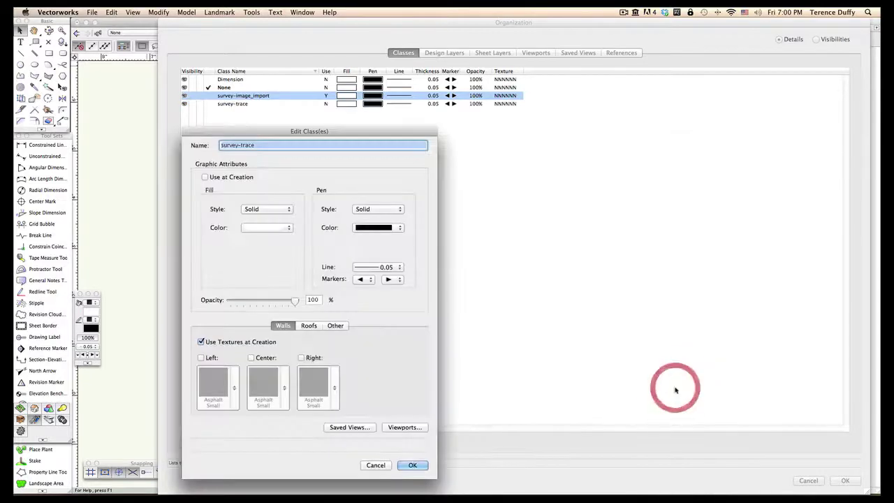
{"action": "left_click", "coordinate": [205, 178]}
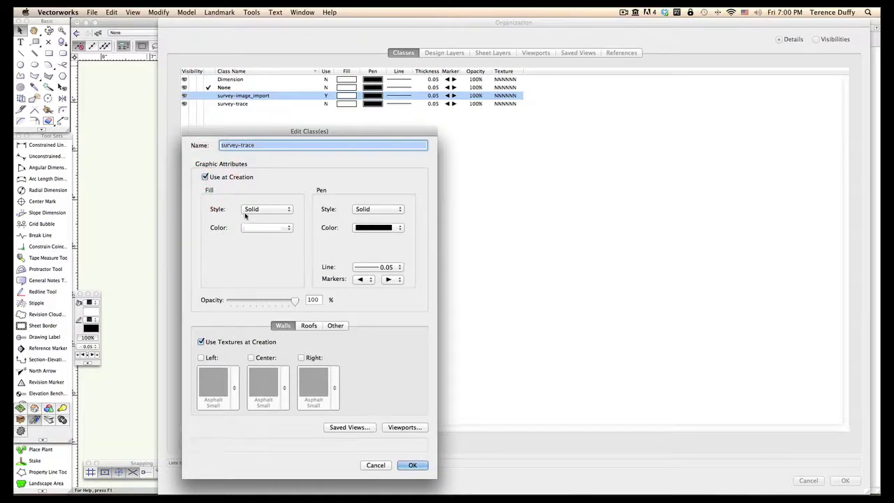
{"action": "left_click", "coordinate": [276, 211]}
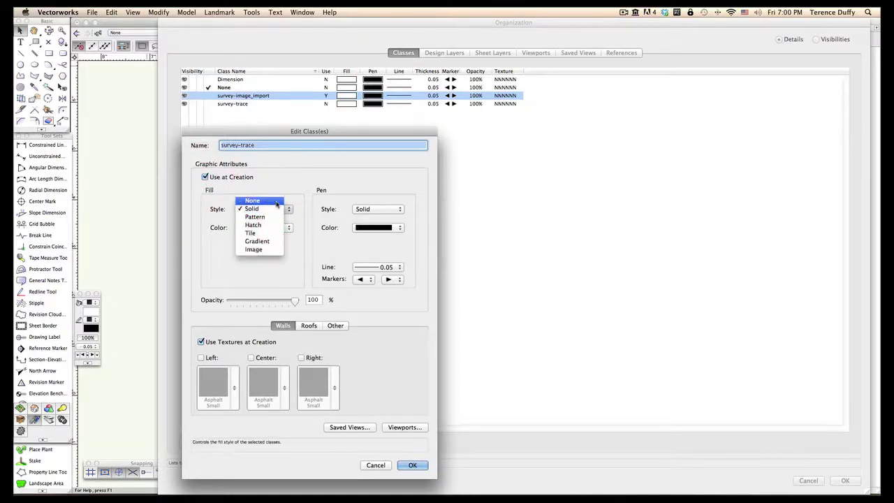
{"action": "left_click", "coordinate": [276, 201]}
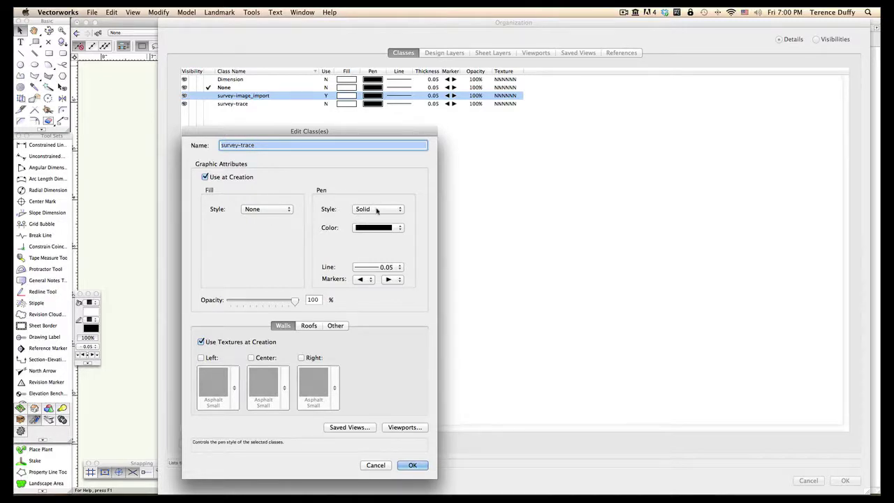
{"action": "left_click", "coordinate": [375, 228]}
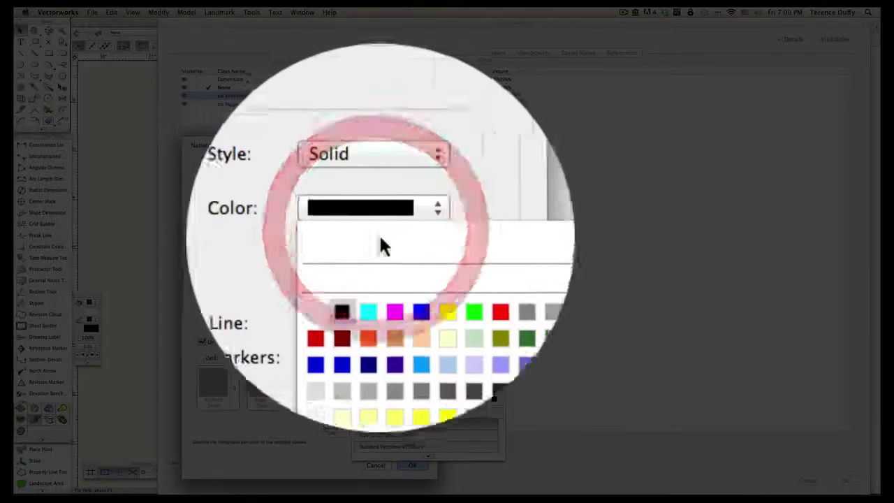
{"action": "left_click", "coordinate": [421, 262]}
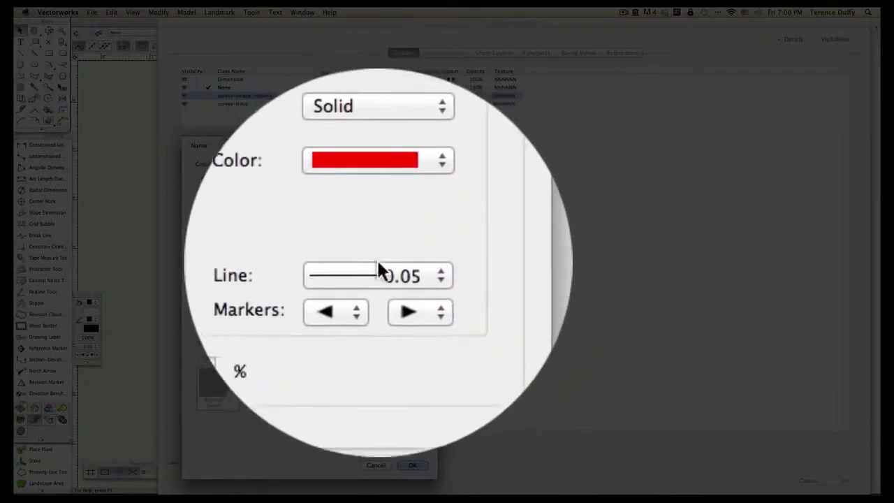
{"action": "left_click", "coordinate": [377, 266]}
{"action": "left_click", "coordinate": [375, 338]}
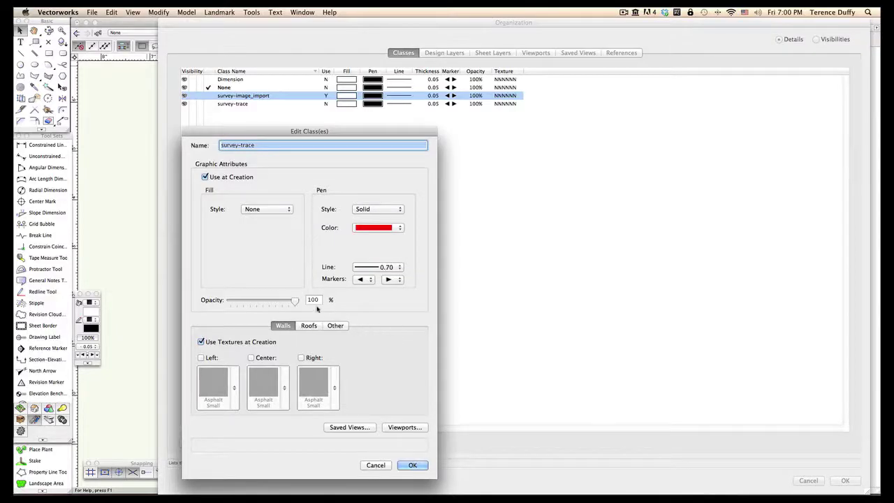
{"action": "left_click", "coordinate": [411, 465]}
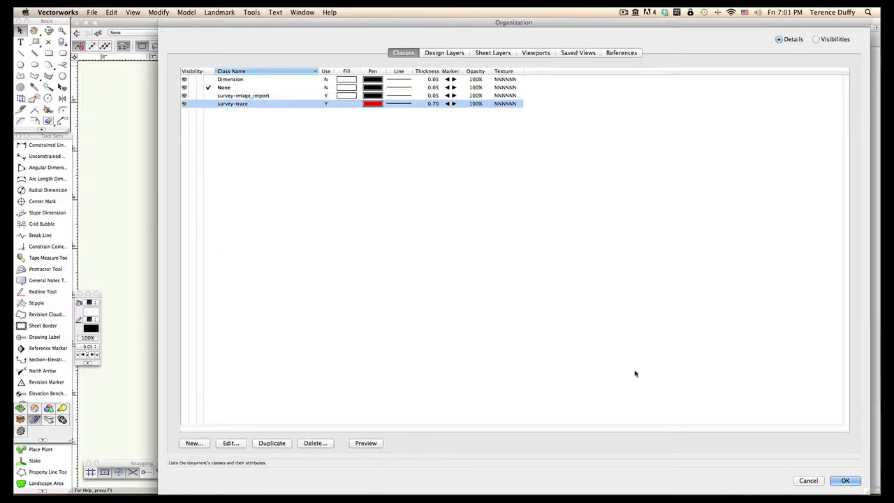
{"action": "left_click", "coordinate": [845, 481]}
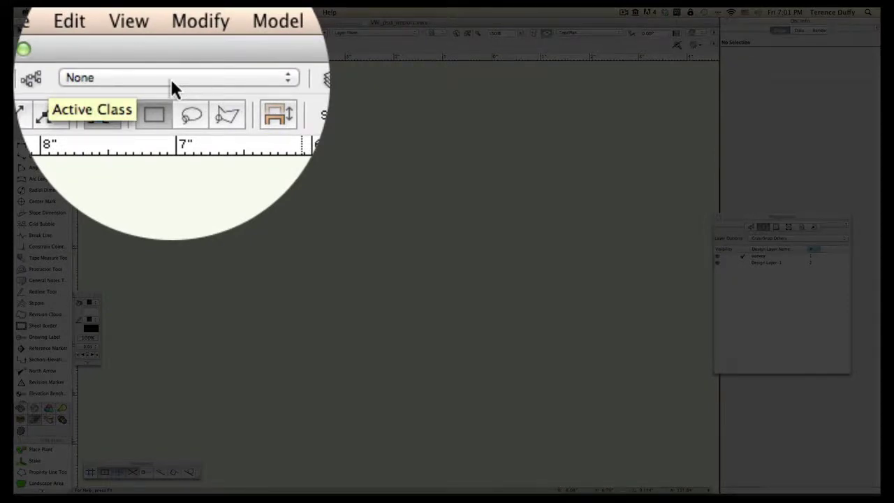
Step: Make survey-image_import the active class
{"action": "left_click", "coordinate": [171, 79]}
{"action": "mouse_move", "coordinate": [171, 159]}
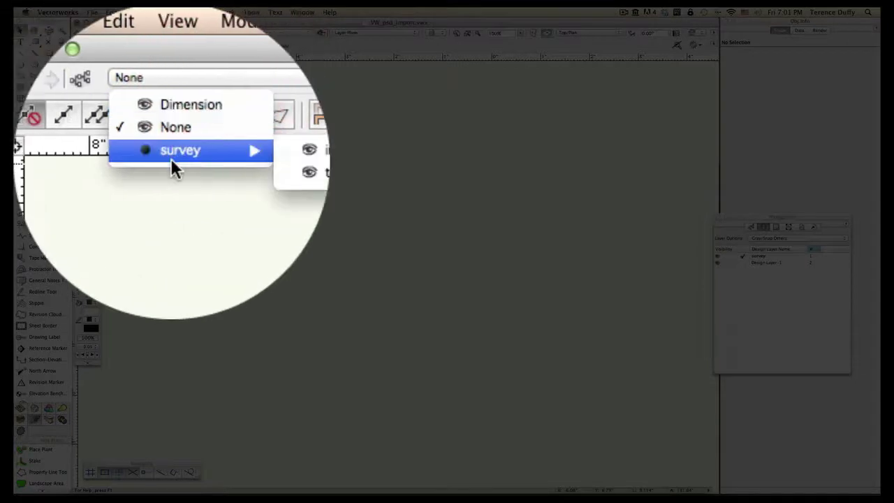
{"action": "left_click", "coordinate": [190, 154]}
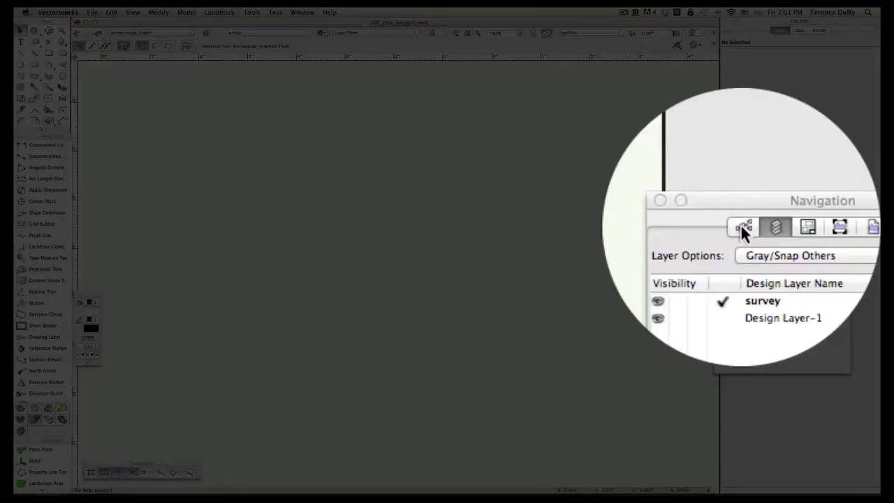
Step: List classes in the Navigation palette and bring up the File import options
{"action": "left_click", "coordinate": [751, 227]}
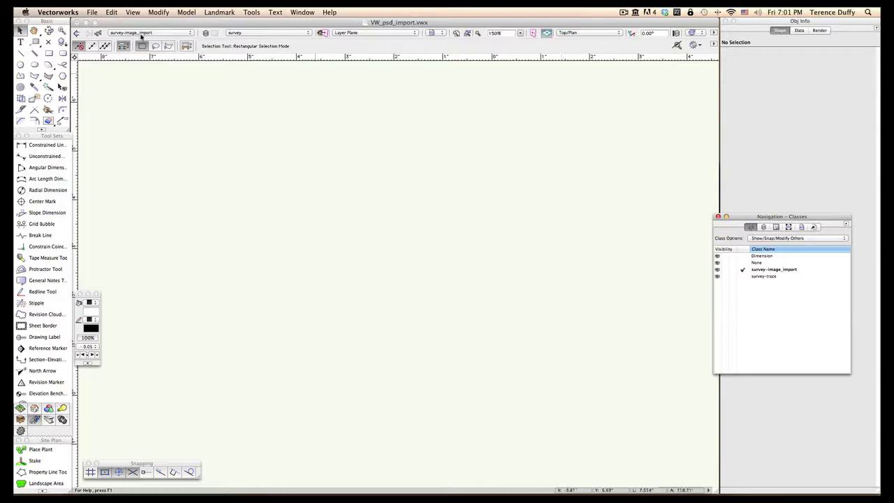
{"action": "left_click", "coordinate": [92, 13]}
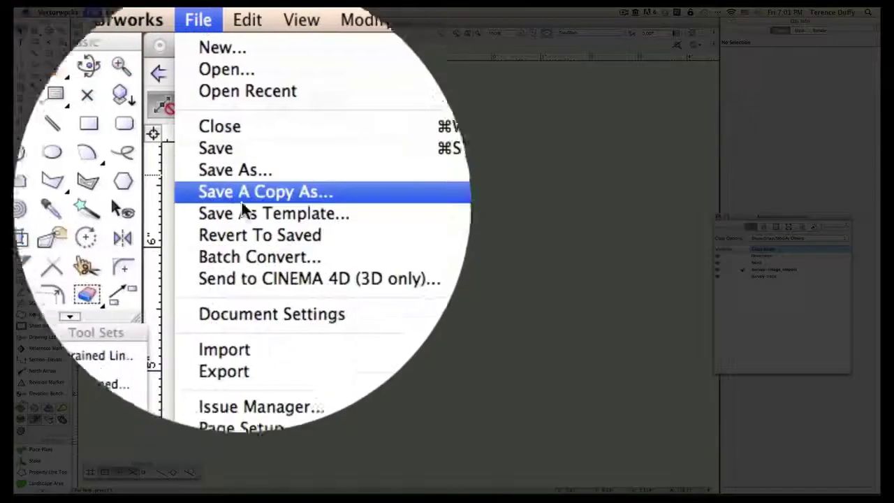
{"action": "mouse_move", "coordinate": [242, 239]}
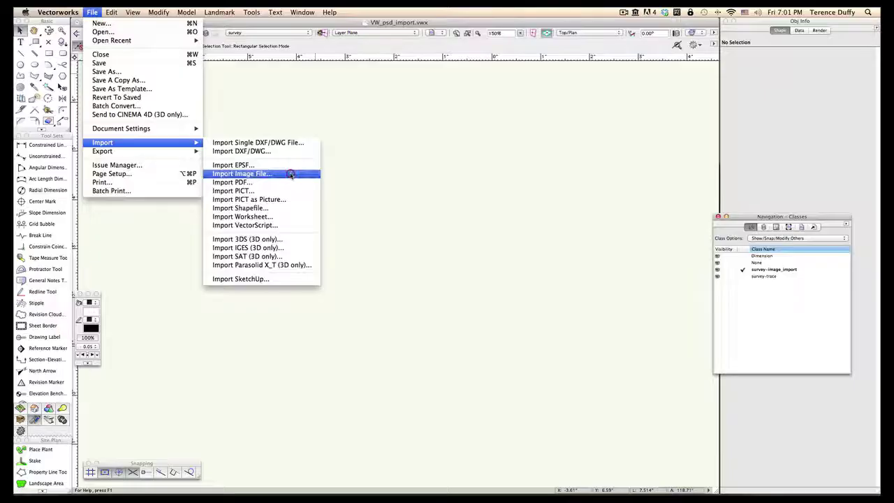
{"action": "left_click", "coordinate": [291, 174]}
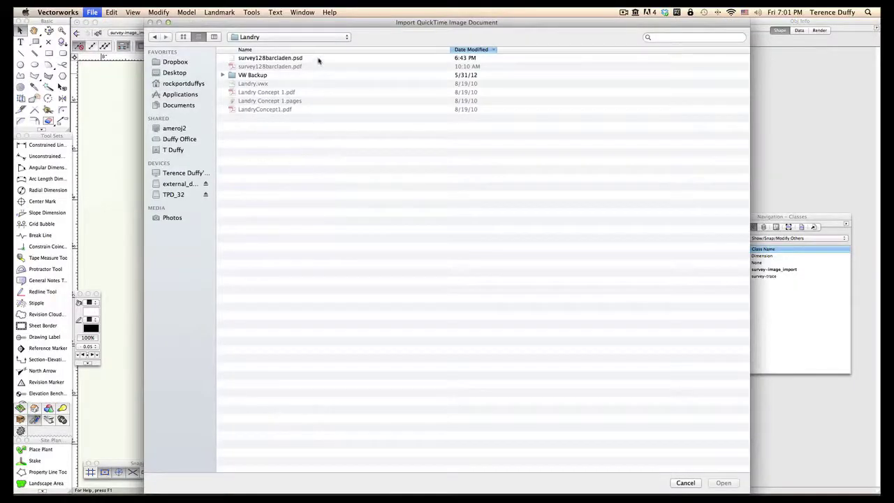
{"action": "left_click", "coordinate": [308, 38]}
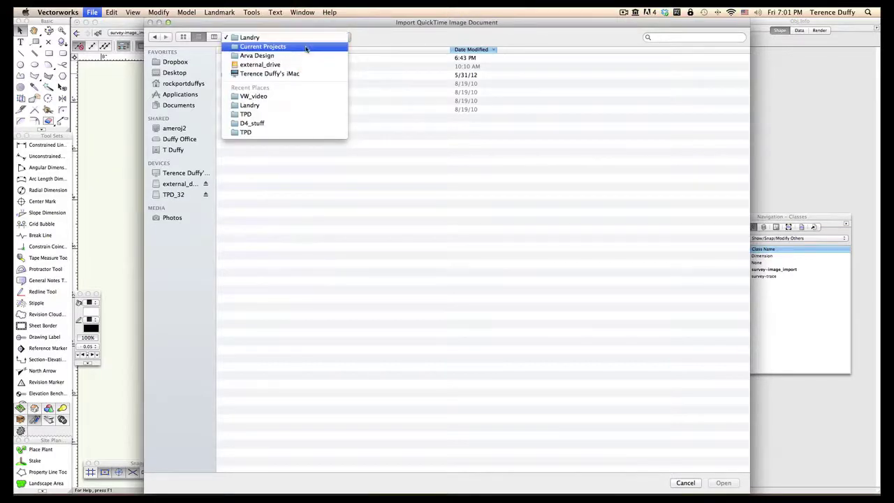
{"action": "left_click", "coordinate": [200, 230]}
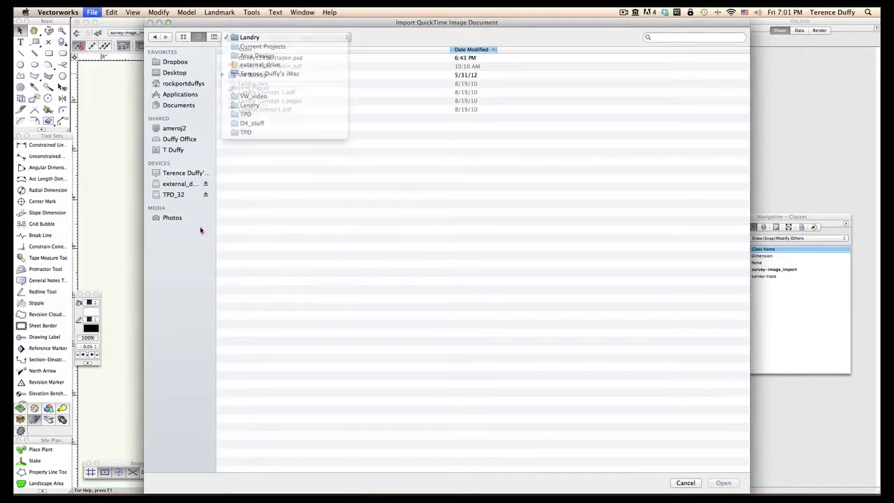
{"action": "left_click", "coordinate": [184, 183]}
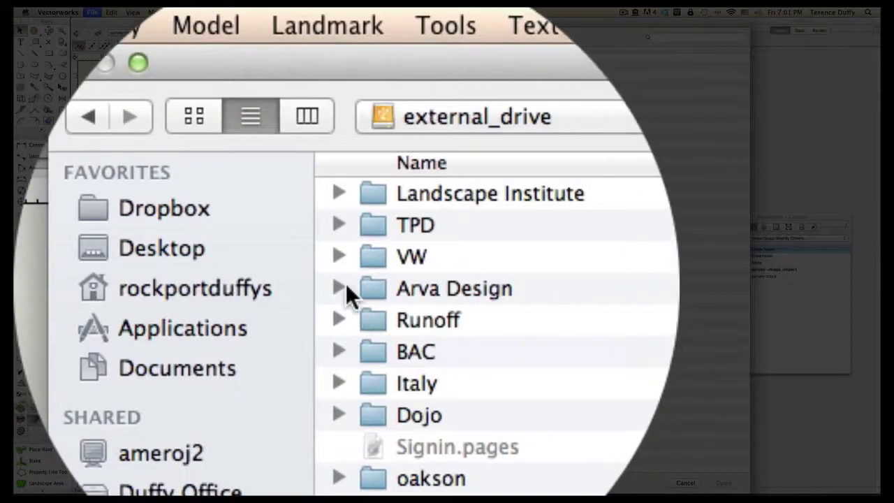
{"action": "left_click", "coordinate": [344, 287]}
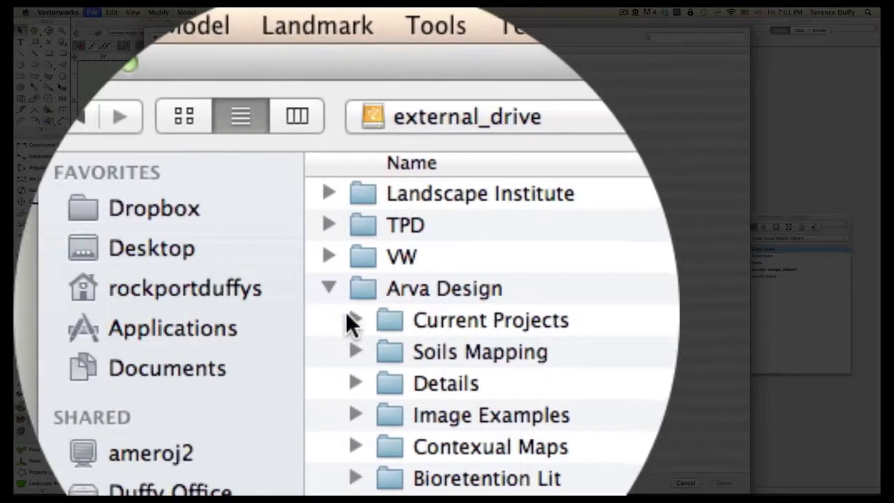
{"action": "left_click", "coordinate": [353, 320]}
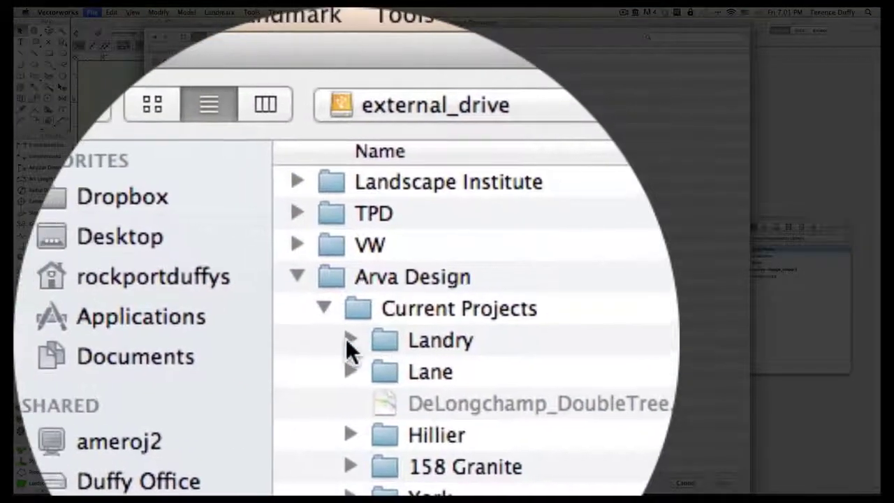
{"action": "left_click", "coordinate": [349, 340]}
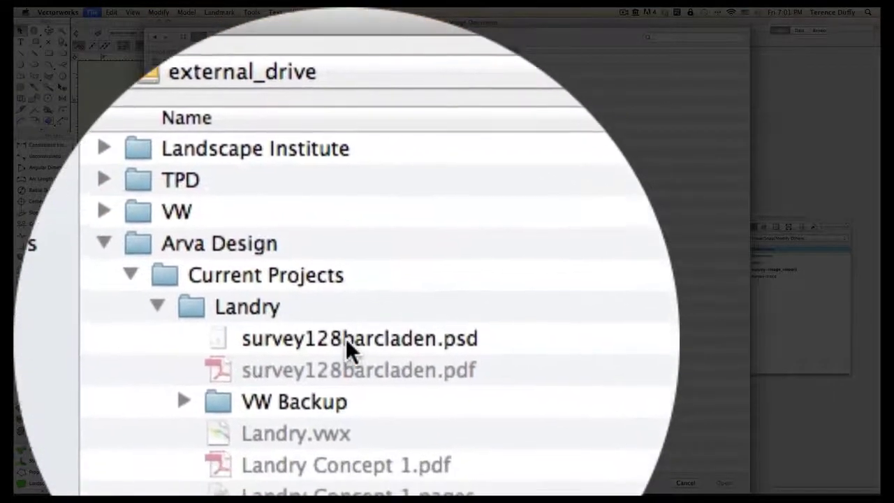
{"action": "left_click", "coordinate": [345, 338]}
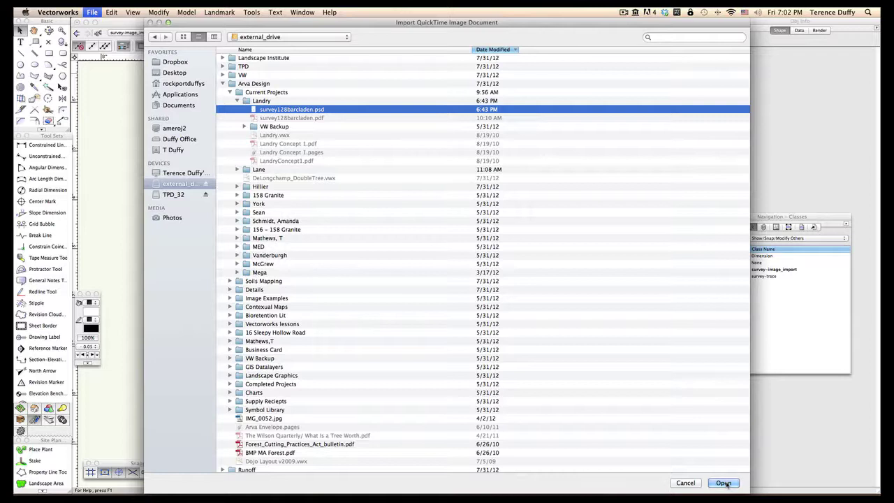
{"action": "left_click", "coordinate": [724, 483]}
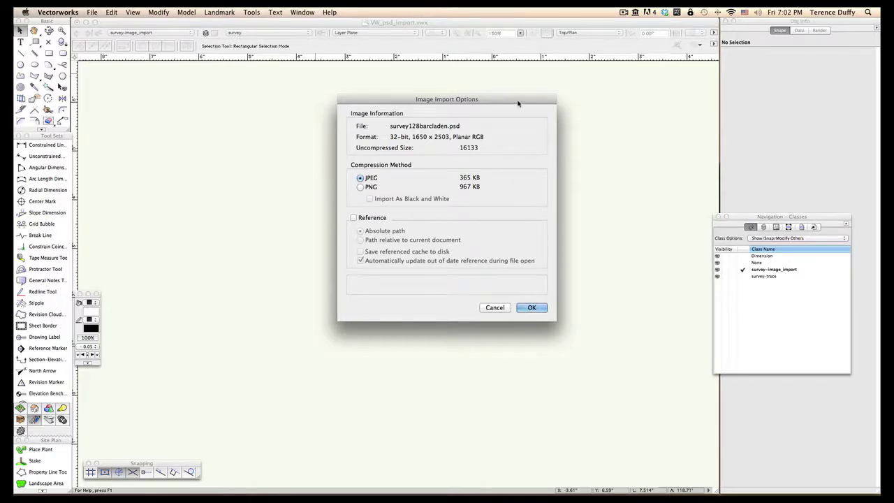
Step: Change the survey image's import compression from JPEG to PNG
{"action": "left_click_drag", "start_coordinate": [517, 103], "coordinate": [513, 78]}
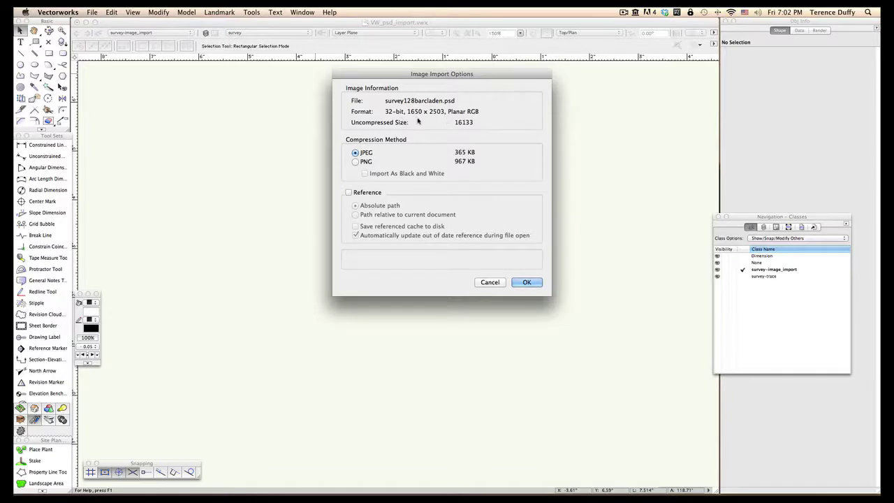
{"action": "mouse_move", "coordinate": [373, 157]}
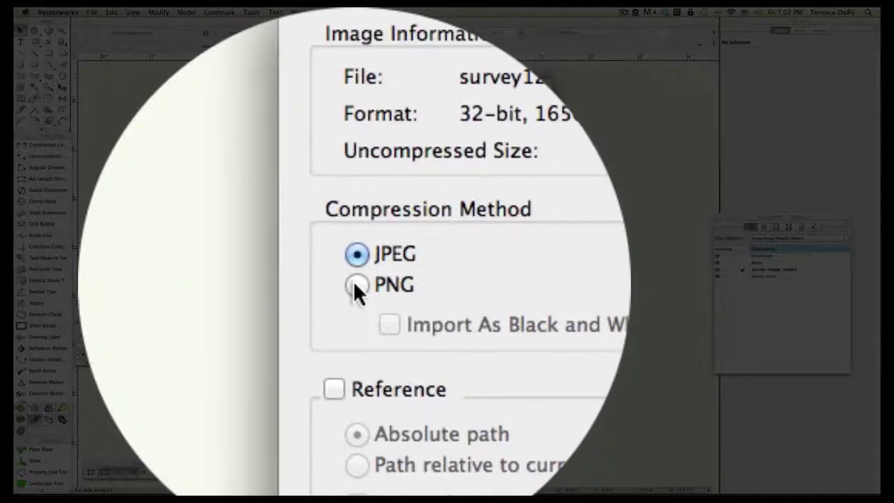
{"action": "left_click", "coordinate": [356, 284]}
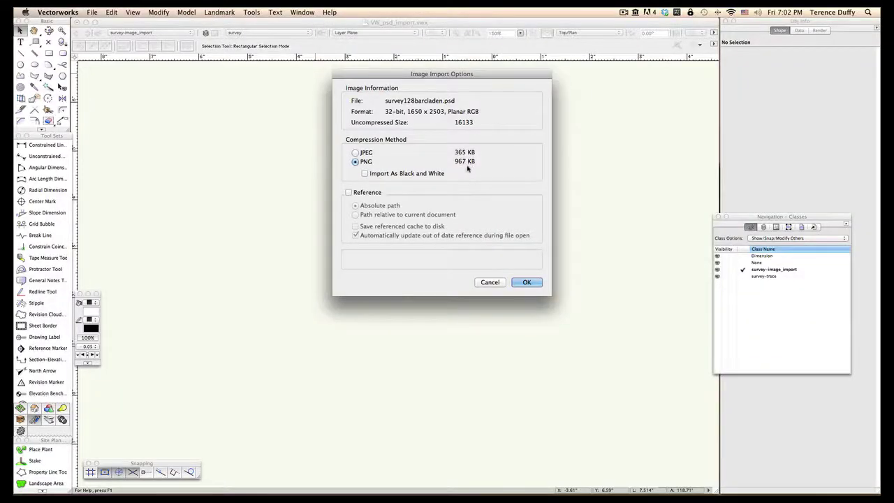
{"action": "mouse_move", "coordinate": [370, 196]}
Step: Place the survey bitmap and zoom around its property plan, zoning table and scale
{"action": "left_click", "coordinate": [529, 283]}
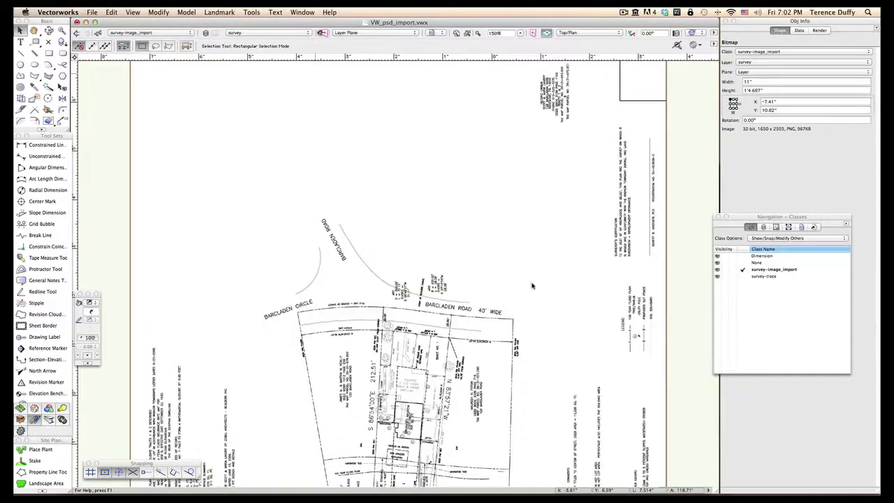
{"action": "scroll", "coordinate": [532, 285], "scroll_direction": "down", "scroll_amount": 2}
{"action": "scroll", "coordinate": [531, 286], "scroll_direction": "down", "scroll_amount": 1}
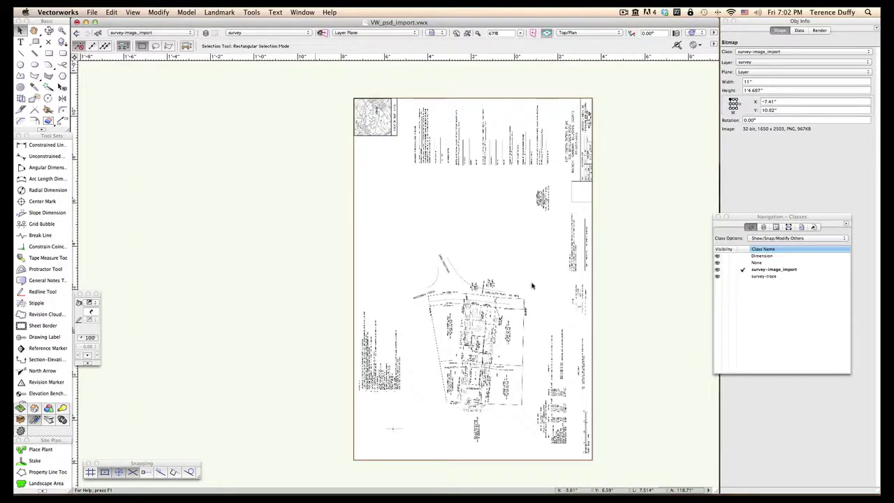
{"action": "scroll", "coordinate": [531, 285], "scroll_direction": "up", "scroll_amount": 2}
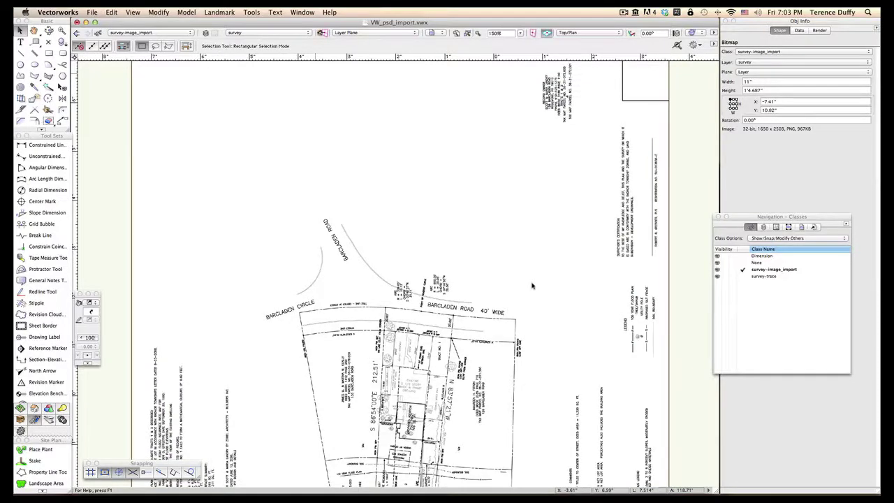
{"action": "scroll", "coordinate": [531, 286], "scroll_direction": "down", "scroll_amount": 3}
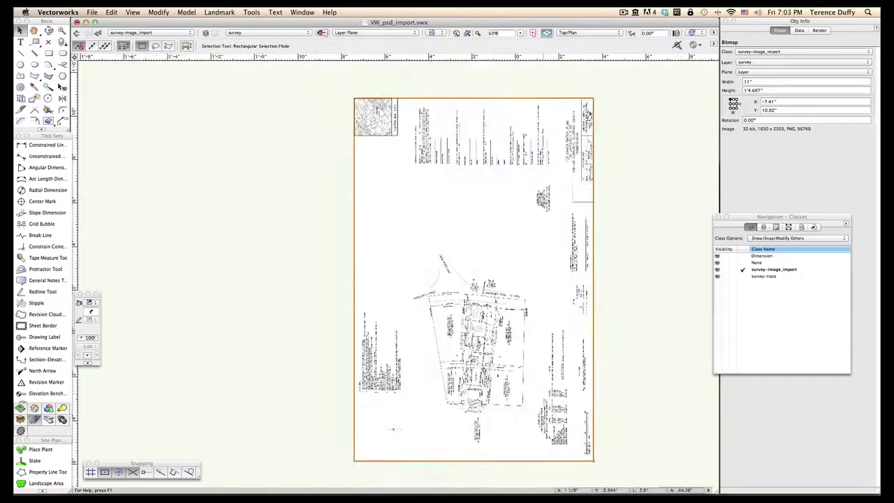
{"action": "scroll", "coordinate": [621, 456], "scroll_direction": "up", "scroll_amount": 5}
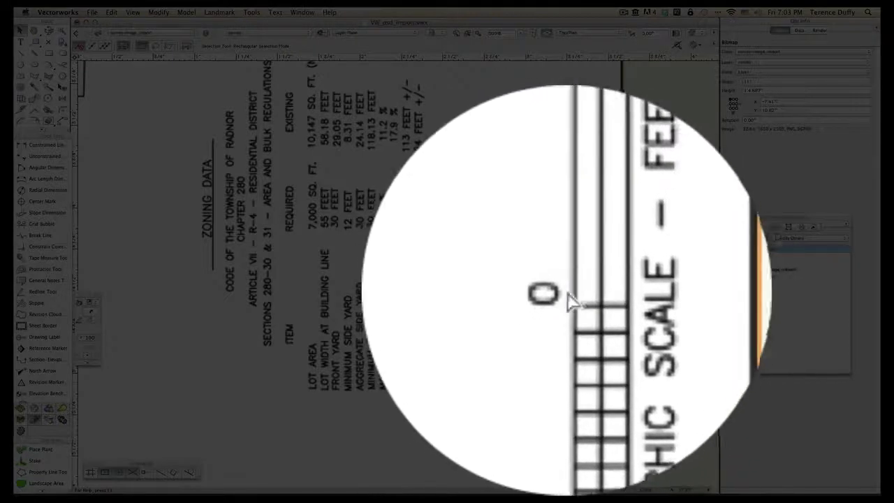
{"action": "scroll", "coordinate": [584, 302], "scroll_direction": "down", "scroll_amount": 4}
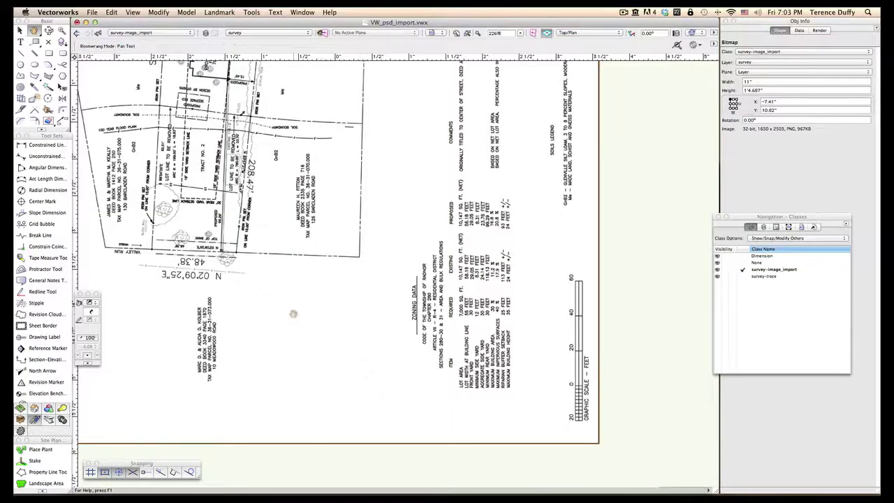
{"action": "middle_click_drag", "start_coordinate": [294, 314], "coordinate": [396, 436]}
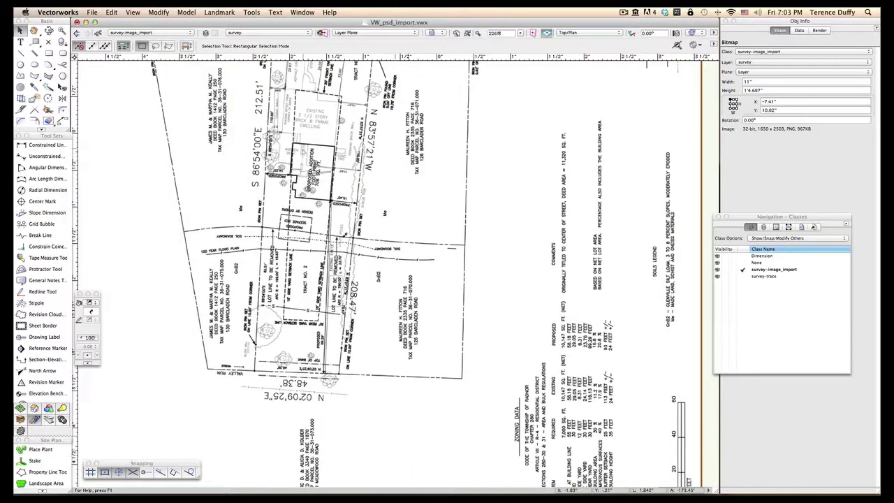
{"action": "scroll", "coordinate": [306, 154], "scroll_direction": "up", "scroll_amount": 2}
{"action": "scroll", "coordinate": [306, 151], "scroll_direction": "down", "scroll_amount": 1}
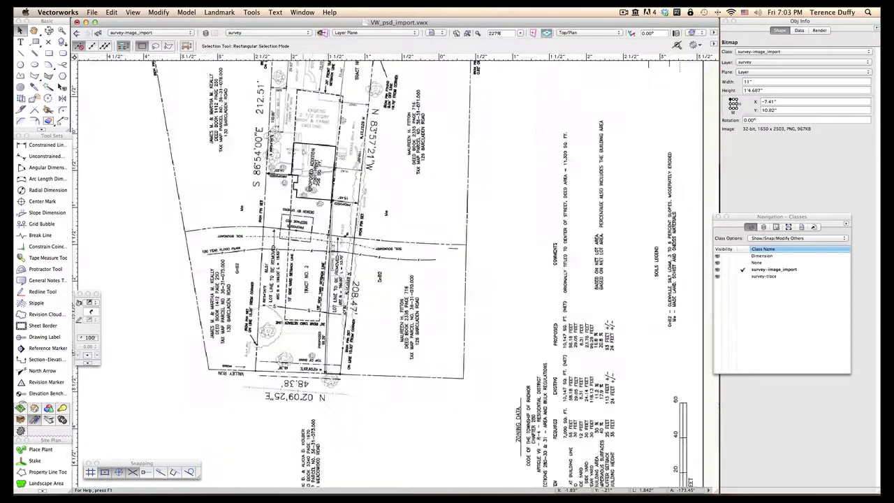
{"action": "scroll", "coordinate": [306, 151], "scroll_direction": "up", "scroll_amount": 1}
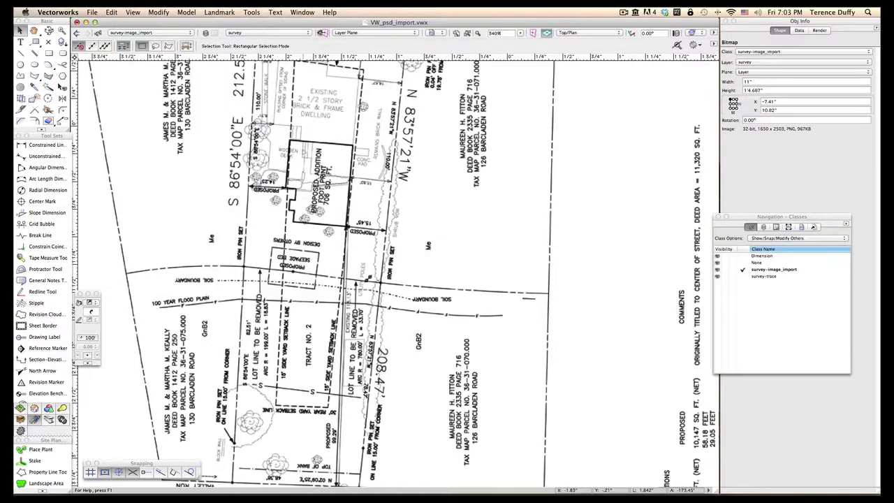
{"action": "scroll", "coordinate": [304, 148], "scroll_direction": "up", "scroll_amount": 1}
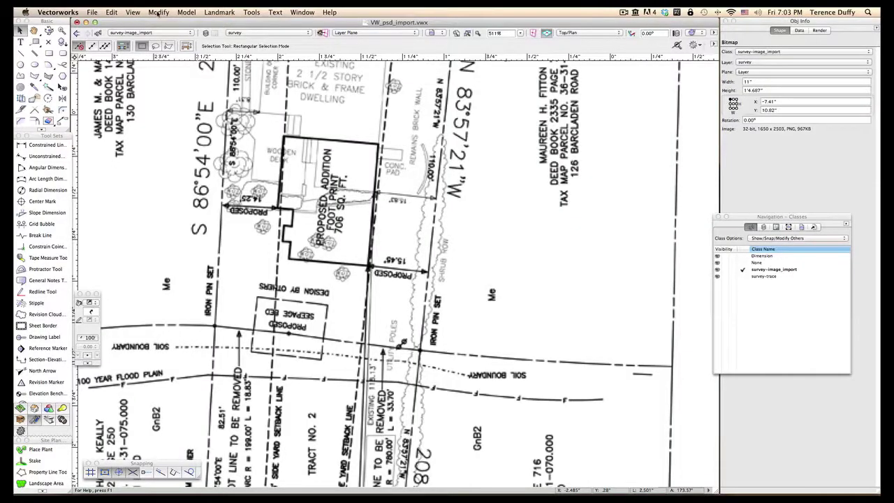
Step: Scale the survey symmetrically so the 15.45' property-line dimension measures 15.45'
{"action": "left_click", "coordinate": [159, 13]}
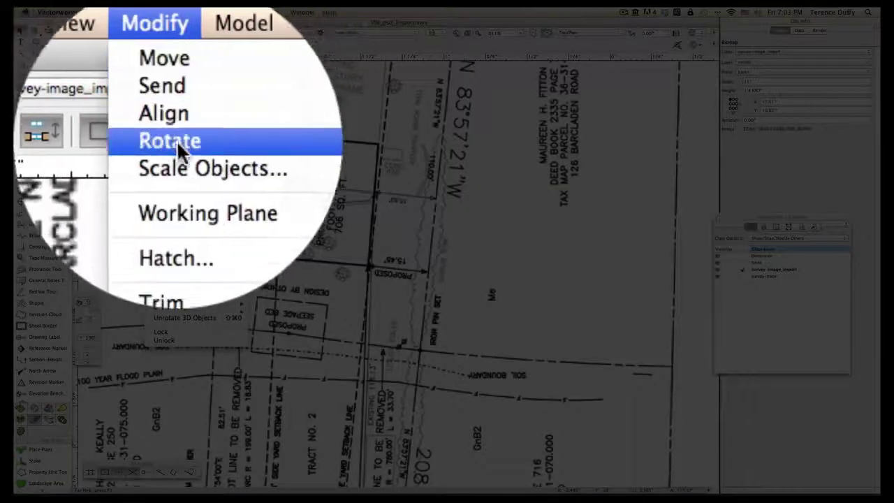
{"action": "left_click", "coordinate": [167, 58]}
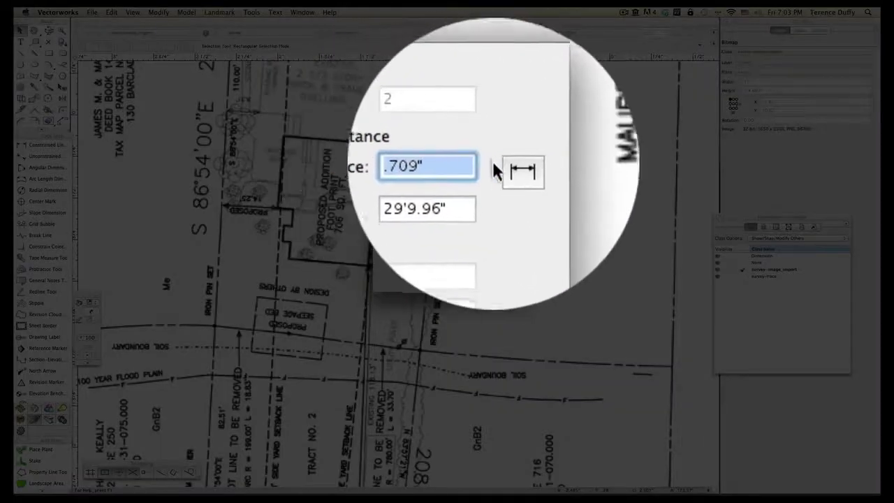
{"action": "left_click", "coordinate": [502, 165]}
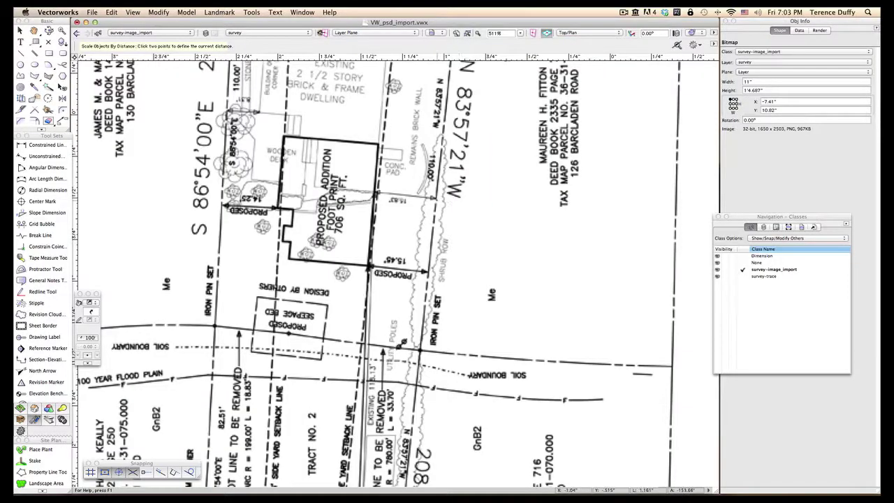
{"action": "scroll", "coordinate": [429, 199], "scroll_direction": "up", "scroll_amount": 3}
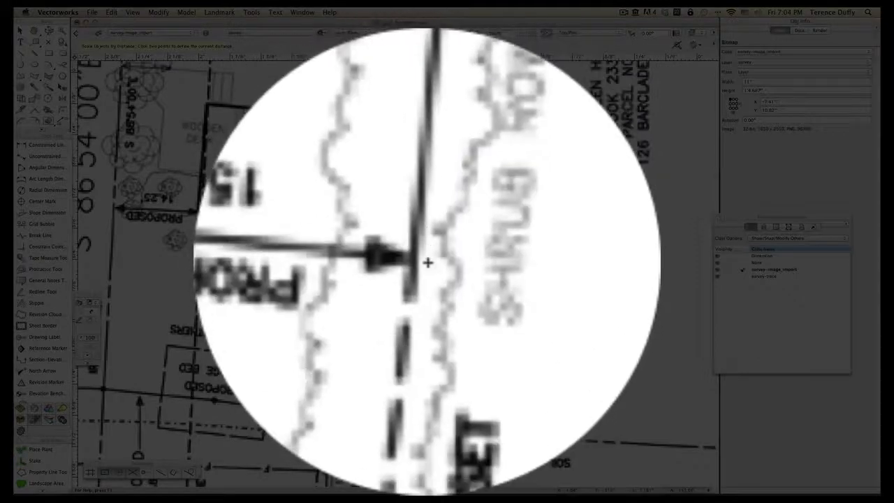
{"action": "left_click", "coordinate": [426, 262]}
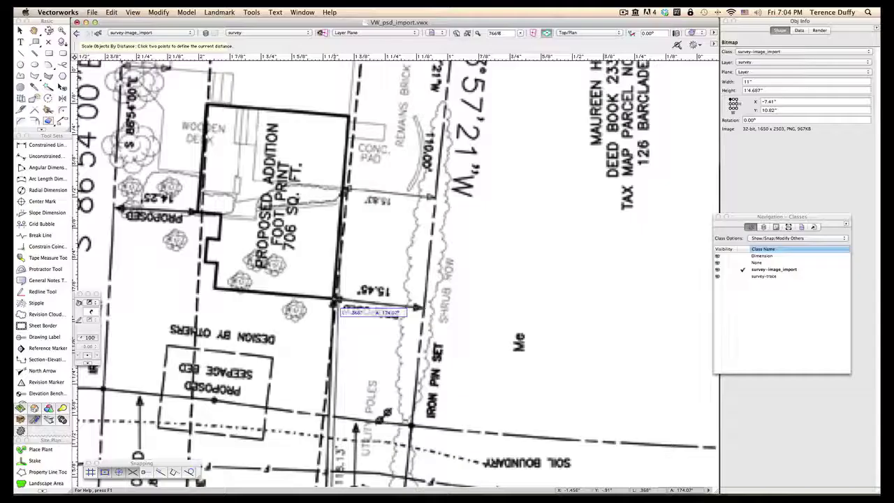
{"action": "left_click", "coordinate": [336, 300]}
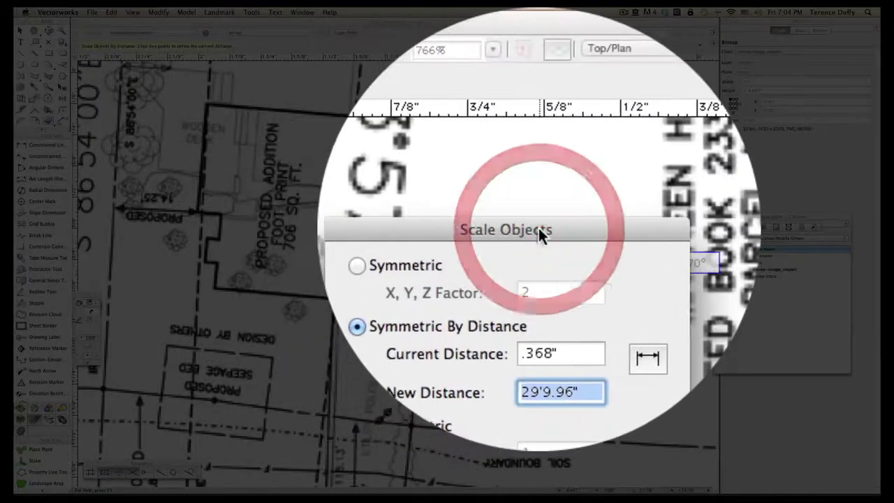
{"action": "type", "text": "15."}
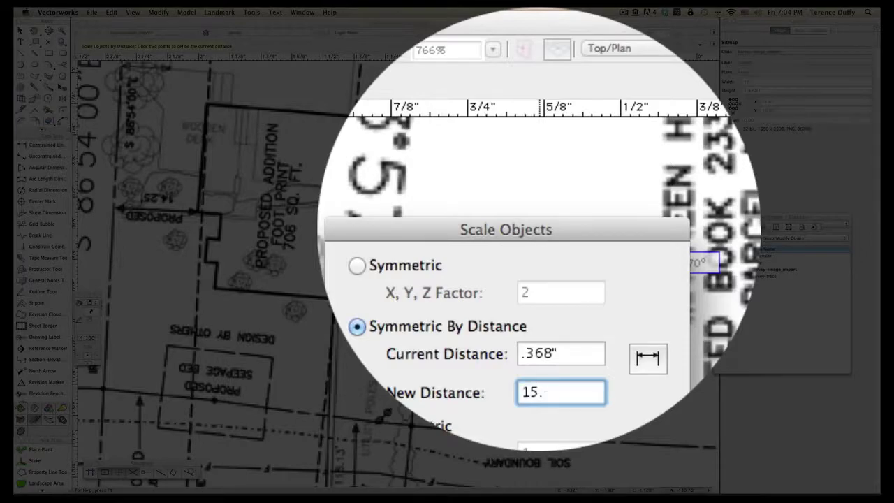
{"action": "type", "text": "45'"}
{"action": "key", "text": "Return"}
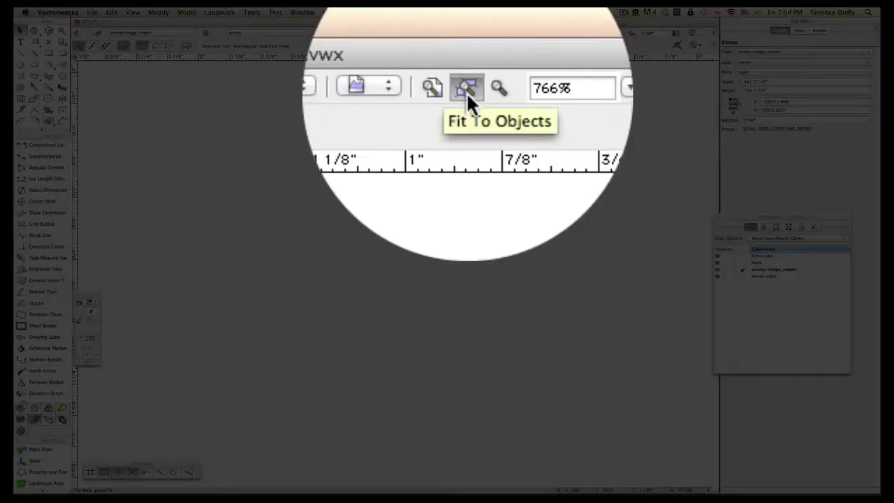
{"action": "left_click", "coordinate": [467, 34]}
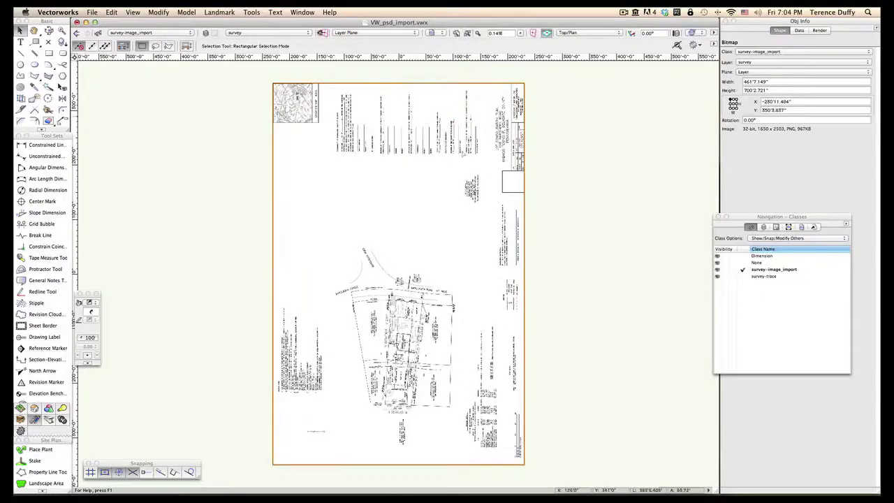
{"action": "scroll", "coordinate": [409, 374], "scroll_direction": "up", "scroll_amount": 5}
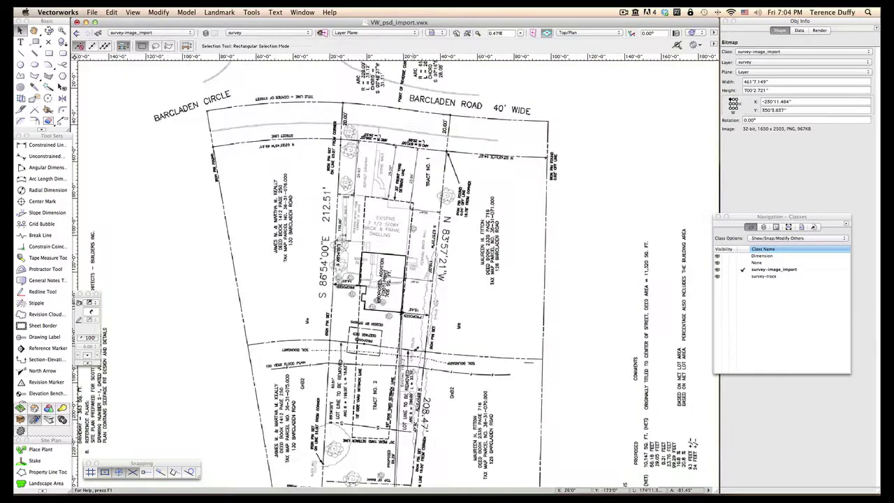
{"action": "scroll", "coordinate": [410, 366], "scroll_direction": "up", "scroll_amount": 4}
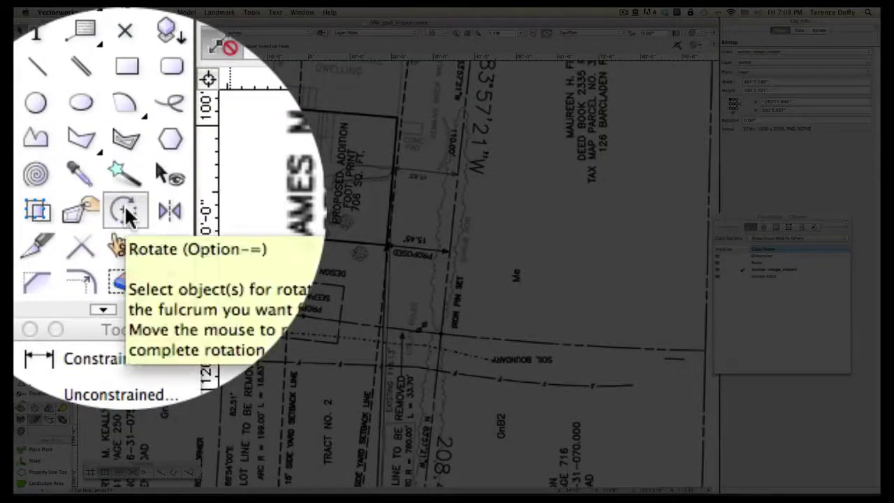
Step: Start a rotation centred on the footprint corner, with the reference along its edge
{"action": "left_click", "coordinate": [49, 98]}
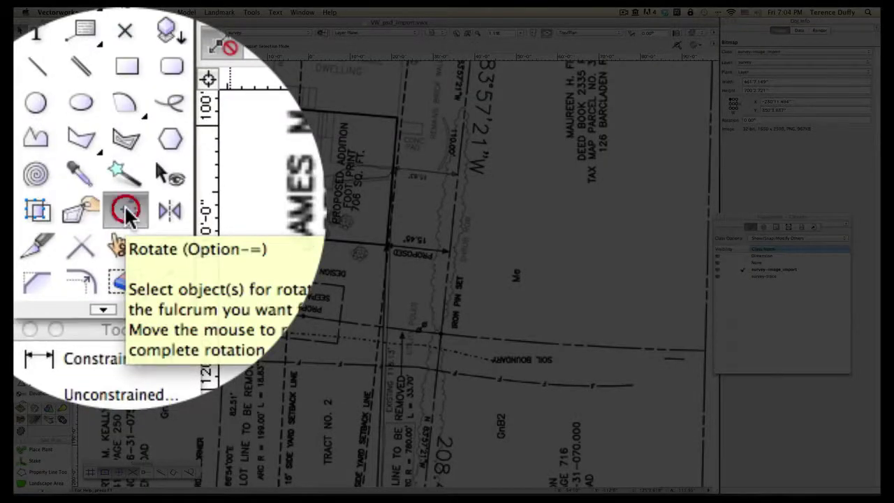
{"action": "scroll", "coordinate": [410, 117], "scroll_direction": "up", "scroll_amount": 3}
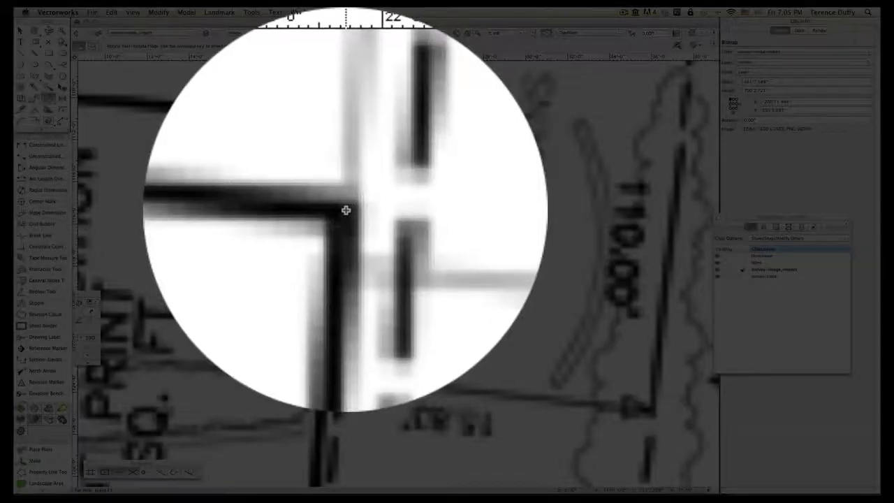
{"action": "left_click", "coordinate": [346, 209]}
{"action": "scroll", "coordinate": [309, 198], "scroll_direction": "down", "scroll_amount": 3}
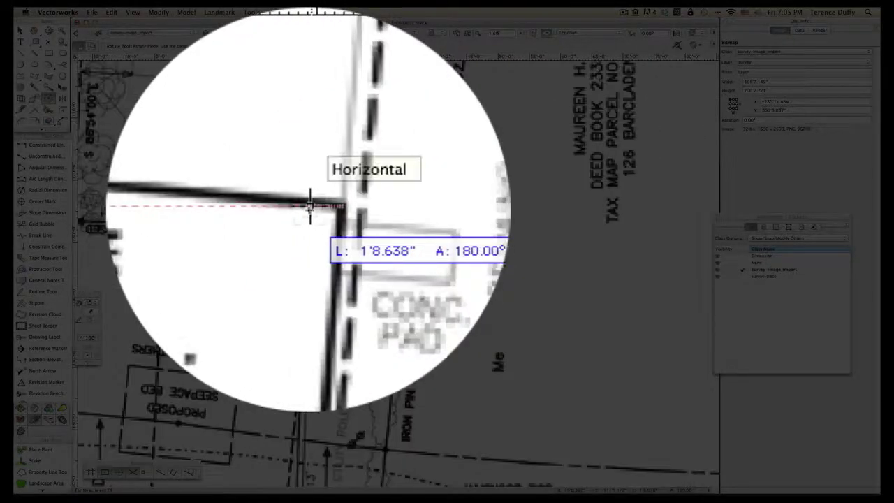
{"action": "key", "text": "space"}
{"action": "left_click_drag", "start_coordinate": [217, 209], "coordinate": [241, 210]}
{"action": "scroll", "coordinate": [240, 209], "scroll_direction": "up", "scroll_amount": 5}
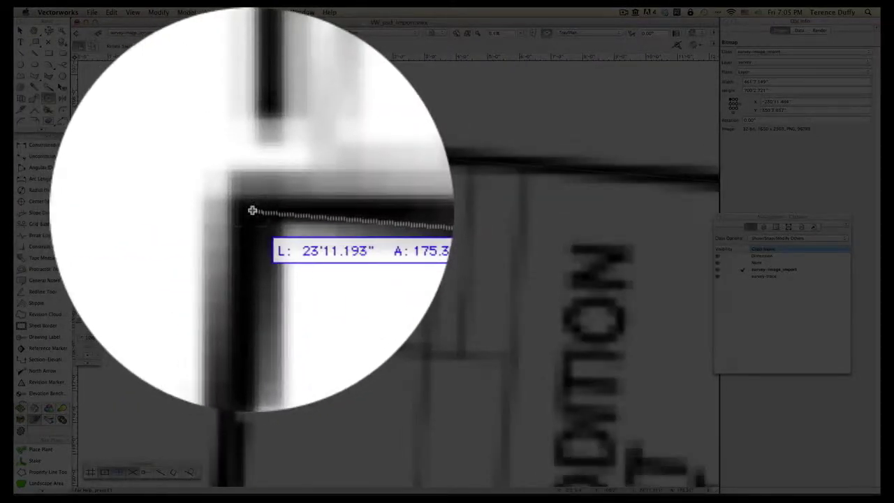
{"action": "left_click", "coordinate": [252, 210]}
Step: Commit the rotation at Vertical, turning the survey image to -83.32°
{"action": "scroll", "coordinate": [251, 150], "scroll_direction": "down", "scroll_amount": 8}
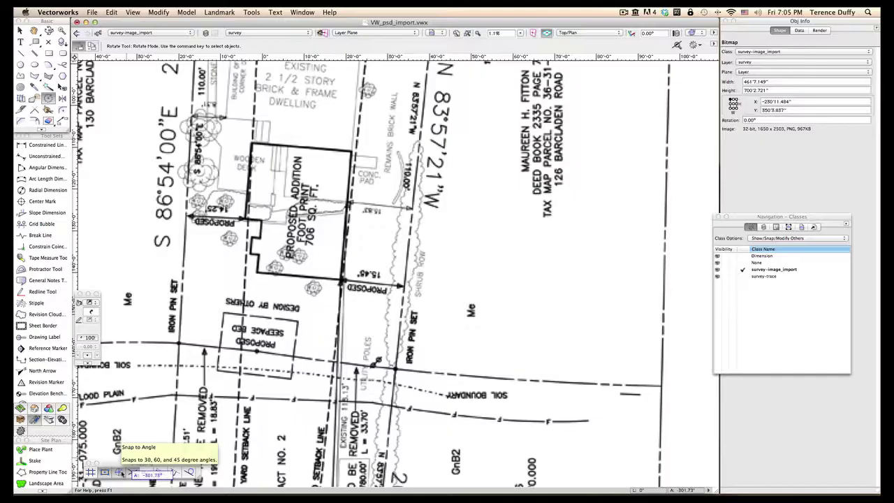
{"action": "scroll", "coordinate": [299, 212], "scroll_direction": "down", "scroll_amount": 10}
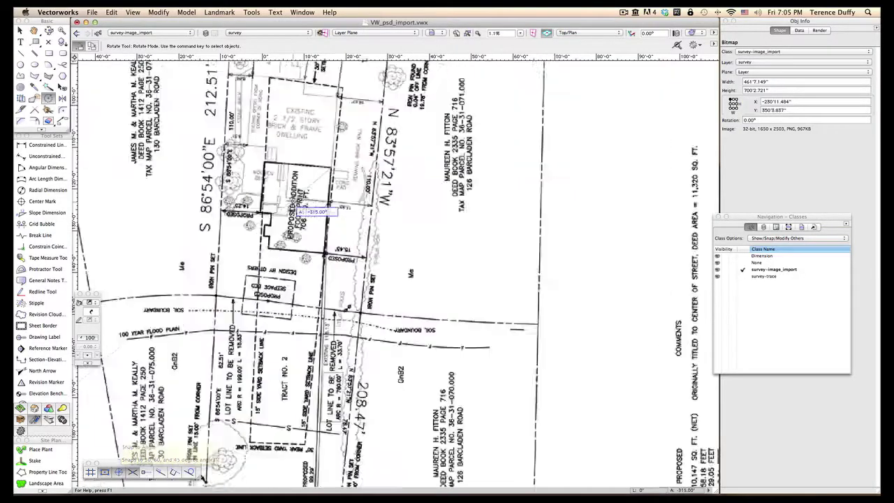
{"action": "scroll", "coordinate": [299, 212], "scroll_direction": "down", "scroll_amount": 4}
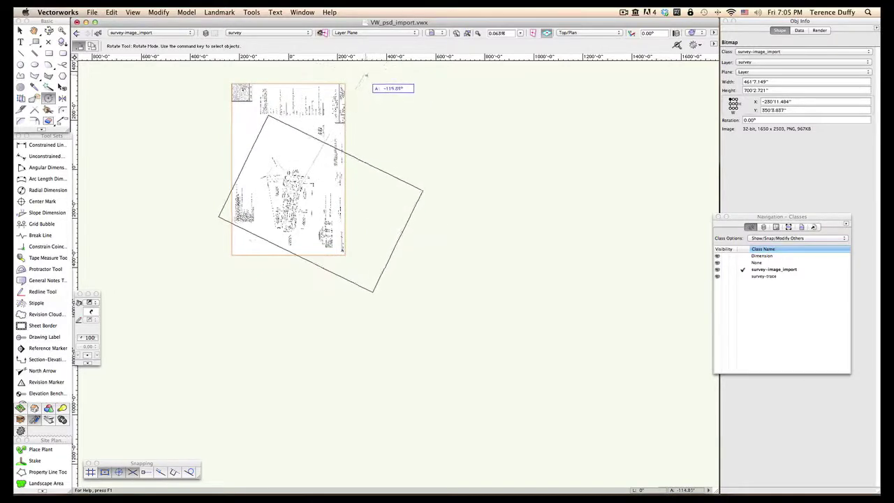
{"action": "middle_click_drag", "start_coordinate": [370, 82], "coordinate": [419, 181]}
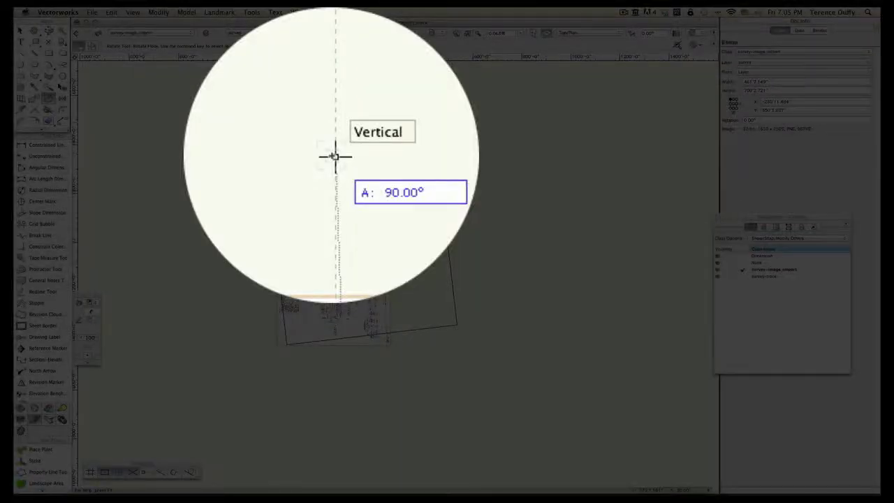
{"action": "left_click", "coordinate": [334, 154]}
{"action": "scroll", "coordinate": [332, 315], "scroll_direction": "up", "scroll_amount": 4}
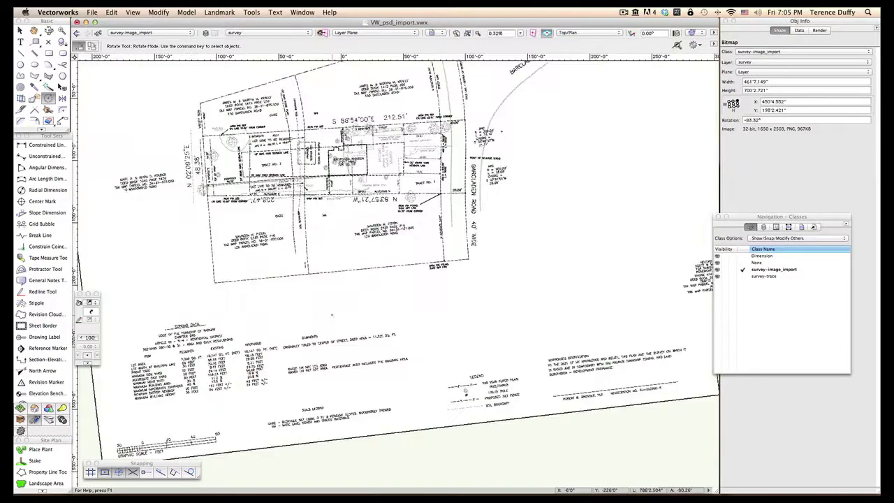
Step: Centre a new rotation on the line intersection at the proposed addition footprint
{"action": "middle_click_drag", "start_coordinate": [345, 206], "coordinate": [337, 308]}
{"action": "scroll", "coordinate": [357, 285], "scroll_direction": "up", "scroll_amount": 4}
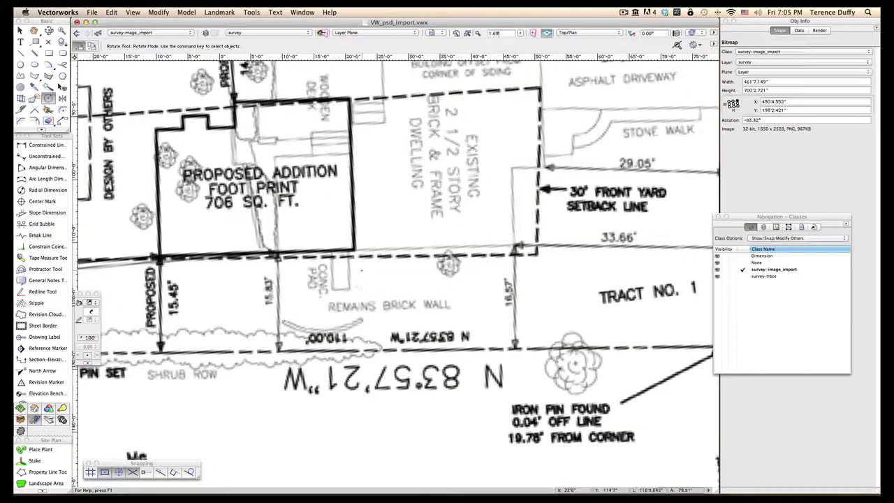
{"action": "middle_click_drag", "start_coordinate": [250, 271], "coordinate": [410, 279]}
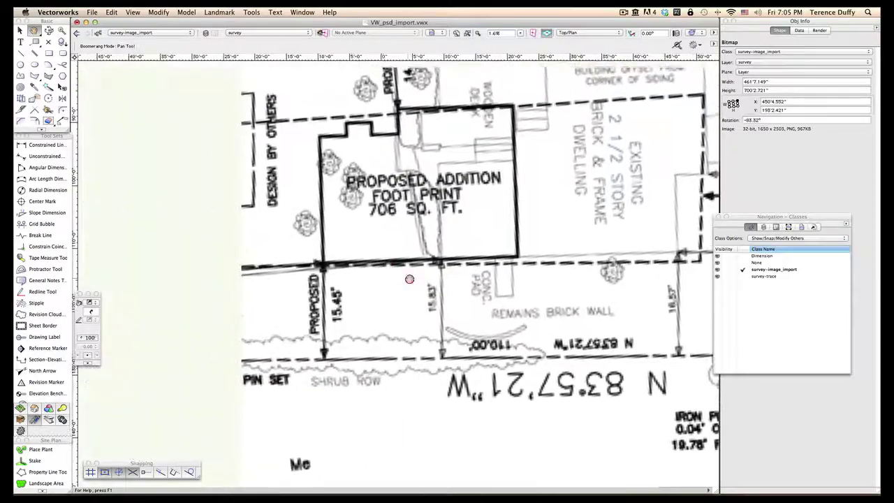
{"action": "scroll", "coordinate": [323, 264], "scroll_direction": "up", "scroll_amount": 2}
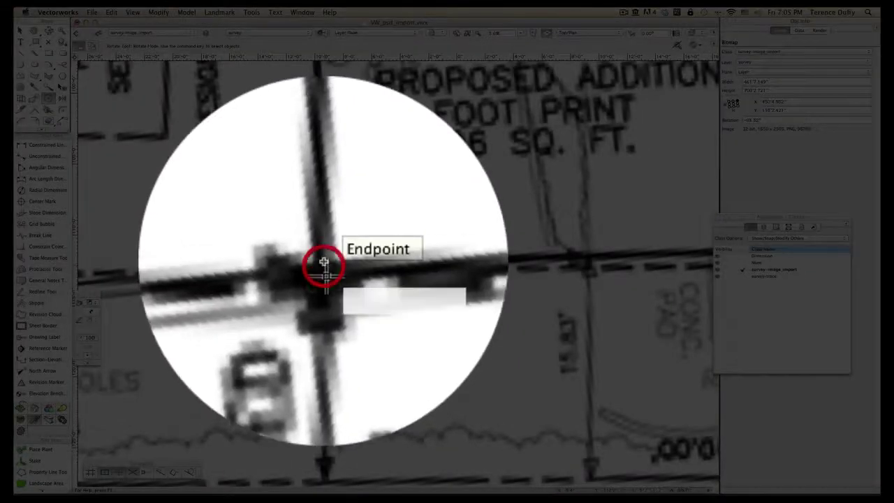
{"action": "left_click", "coordinate": [322, 264]}
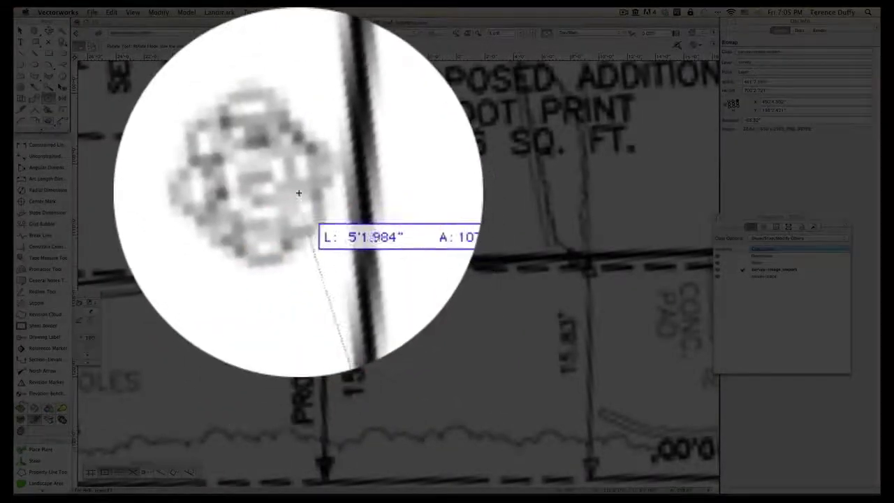
Step: Set the footprint's left edge vertical, leaving the survey rotated to -85.33°
{"action": "left_click_drag", "start_coordinate": [299, 193], "coordinate": [338, 289]}
{"action": "left_click_drag", "start_coordinate": [331, 217], "coordinate": [361, 310]}
{"action": "left_click_drag", "start_coordinate": [366, 263], "coordinate": [360, 309]}
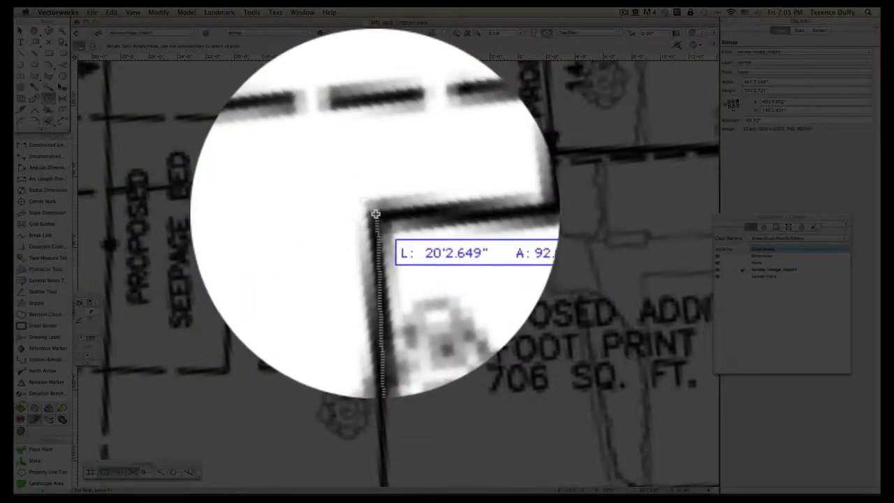
{"action": "left_click", "coordinate": [375, 213]}
{"action": "scroll", "coordinate": [375, 213], "scroll_direction": "down", "scroll_amount": 15}
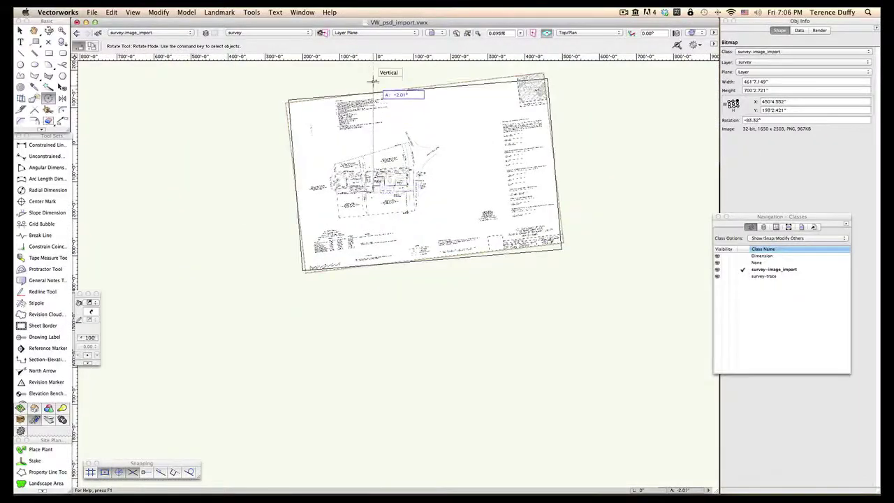
{"action": "left_click", "coordinate": [379, 76]}
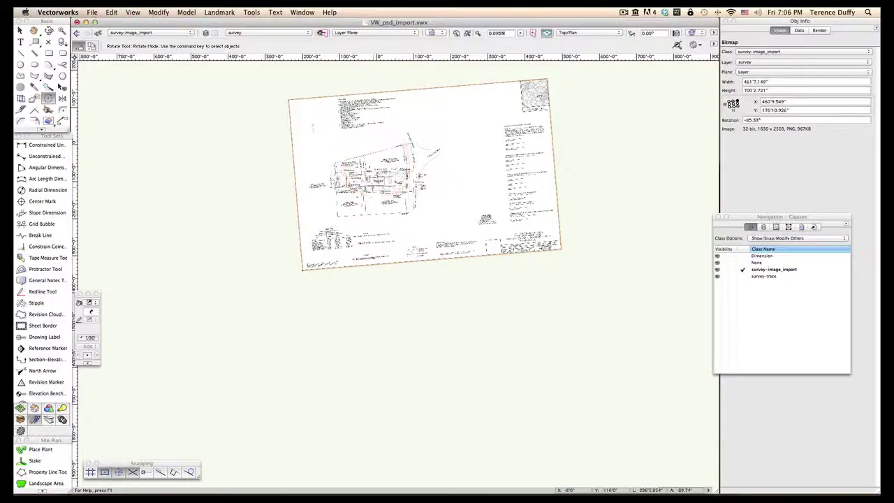
{"action": "scroll", "coordinate": [370, 160], "scroll_direction": "up", "scroll_amount": 10}
{"action": "scroll", "coordinate": [369, 224], "scroll_direction": "up", "scroll_amount": 4}
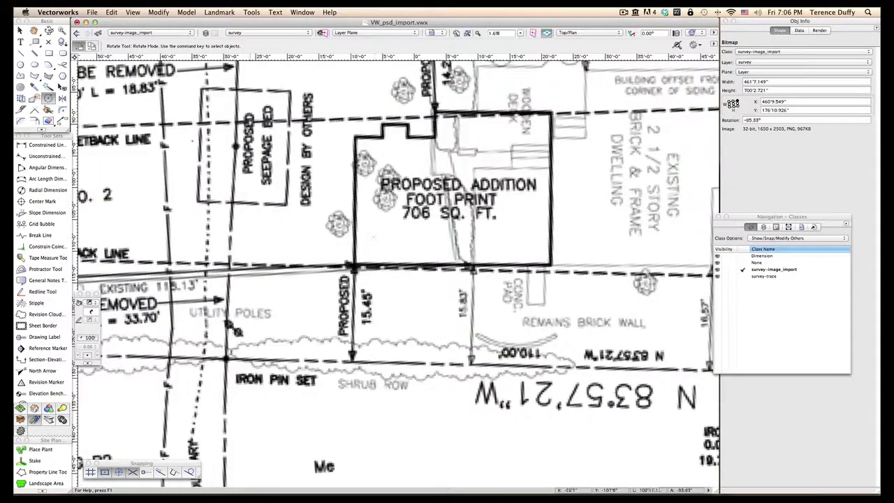
{"action": "left_click", "coordinate": [20, 53]}
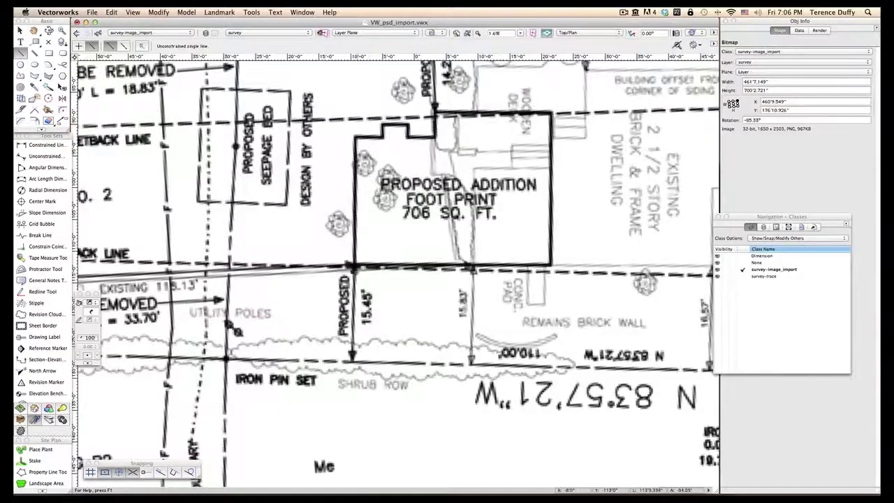
{"action": "key", "text": "z"}
{"action": "left_click", "coordinate": [357, 269]}
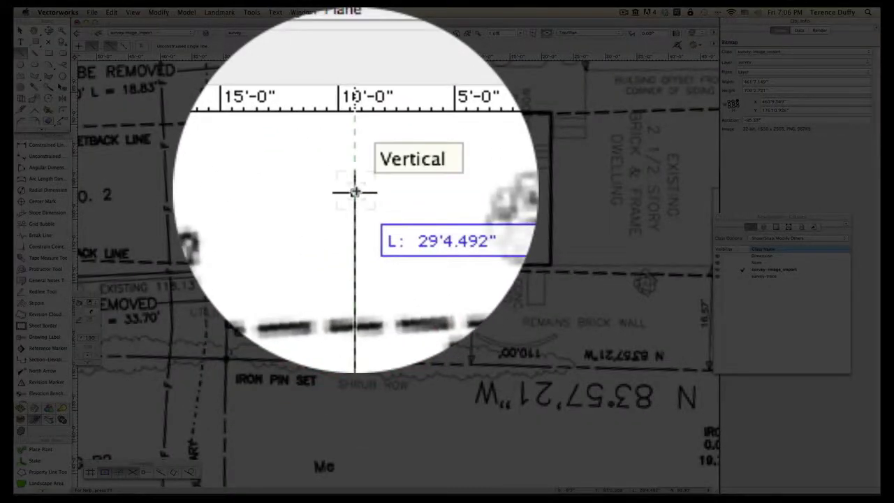
{"action": "left_click", "coordinate": [353, 190]}
{"action": "key", "text": "Delete"}
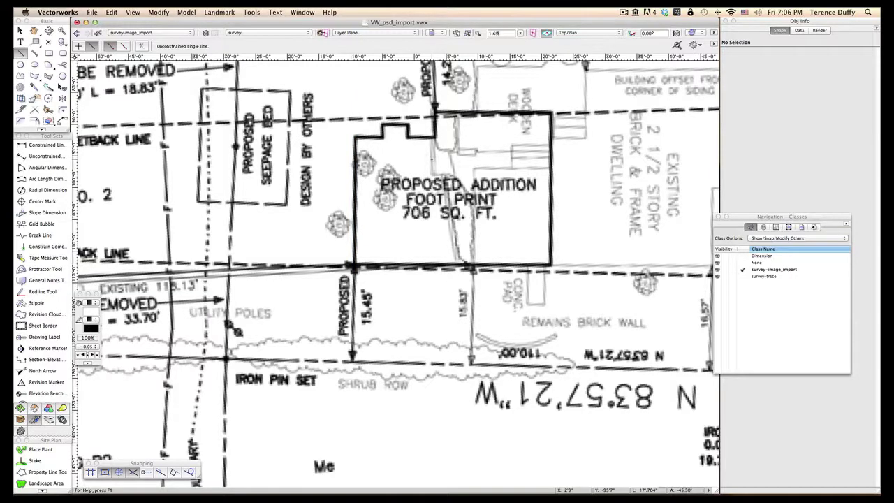
{"action": "scroll", "coordinate": [435, 213], "scroll_direction": "down", "scroll_amount": 2}
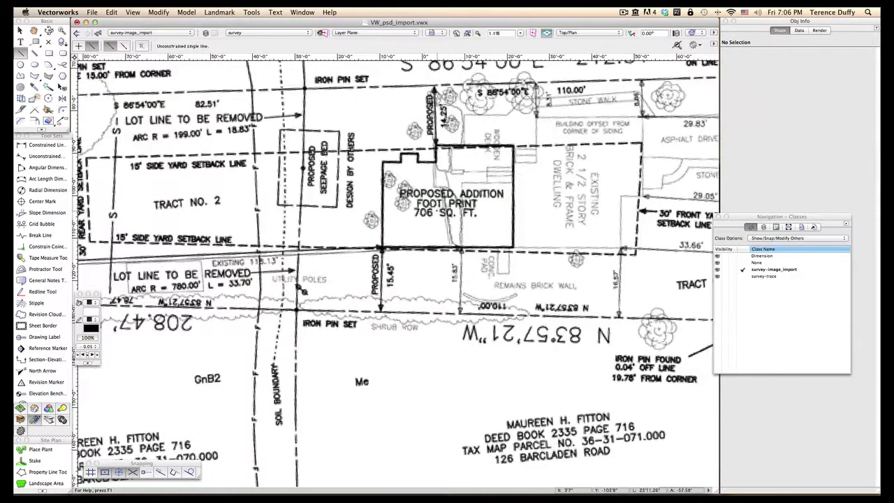
{"action": "scroll", "coordinate": [438, 210], "scroll_direction": "down", "scroll_amount": 6}
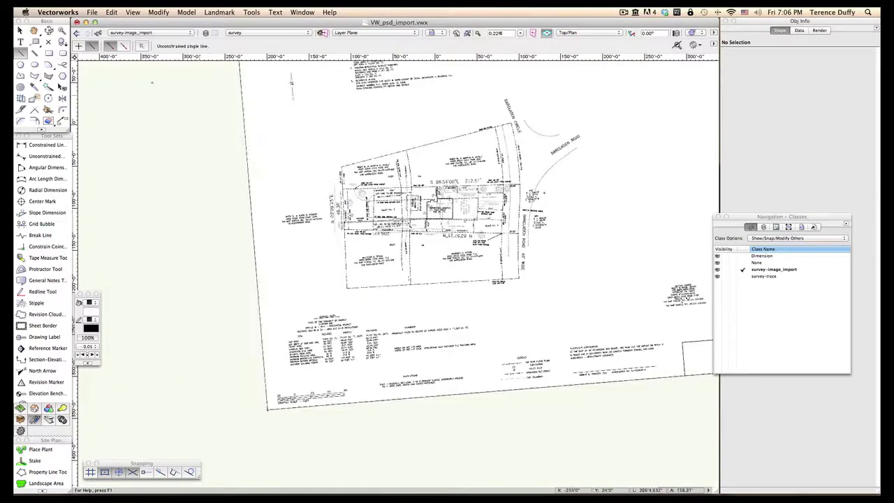
{"action": "left_click", "coordinate": [20, 30]}
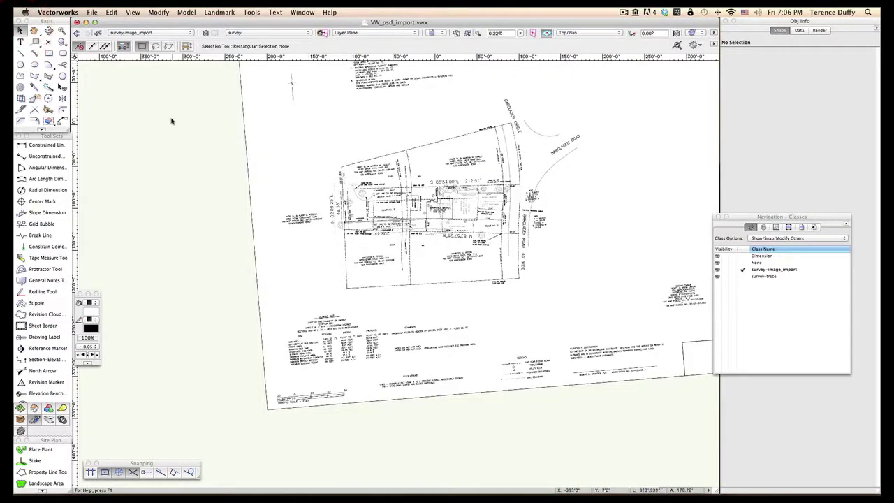
{"action": "left_click", "coordinate": [295, 143]}
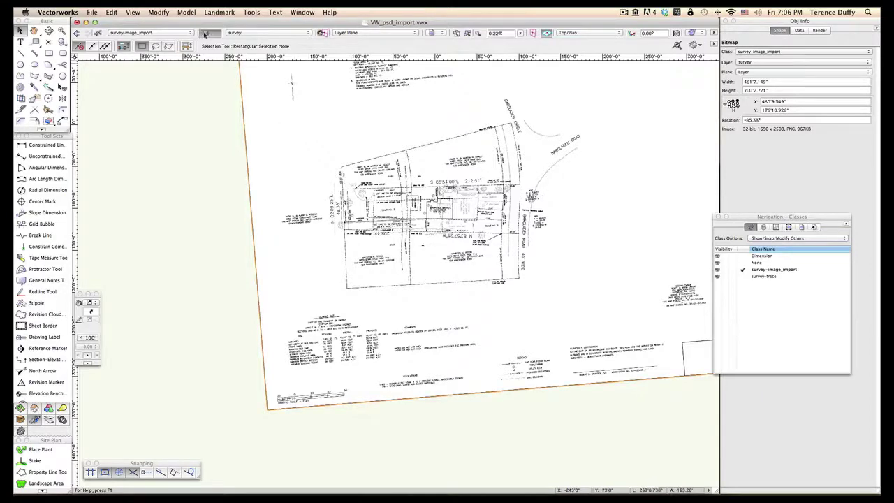
Step: Trace the survey bitmap with Medium collinearity sensitivity, then drag the original bitmap aside
{"action": "left_click", "coordinate": [159, 12]}
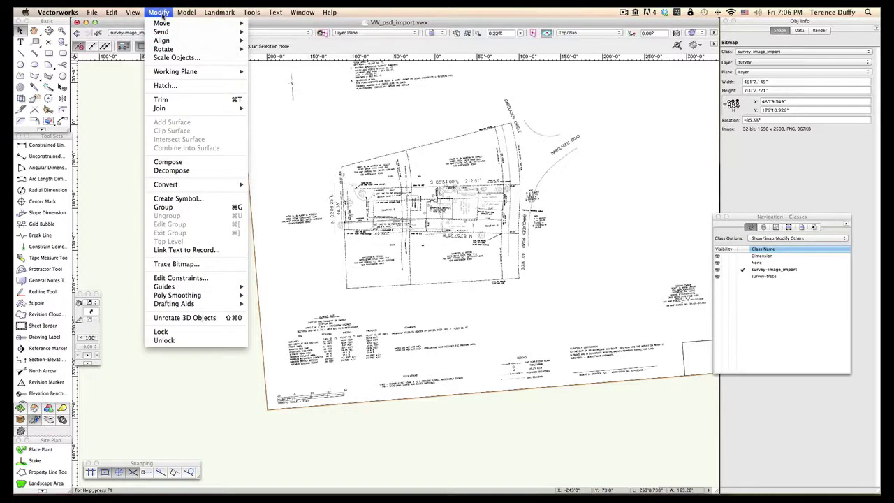
{"action": "mouse_move", "coordinate": [186, 12]}
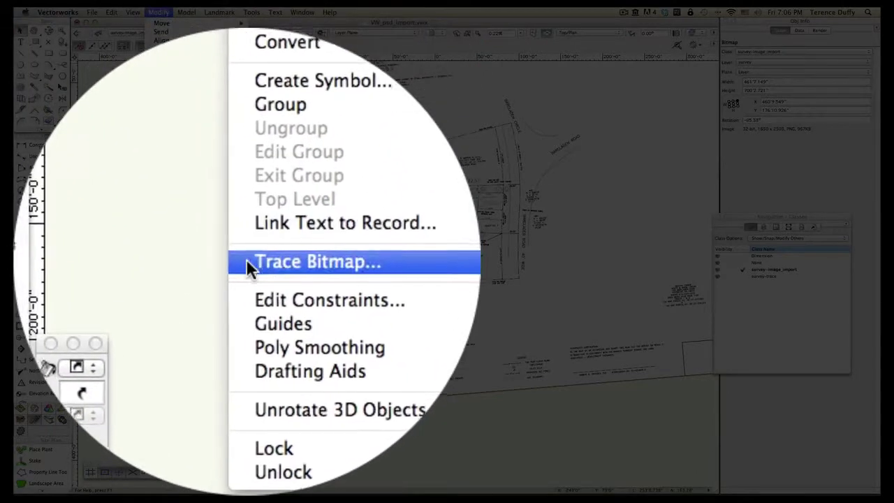
{"action": "left_click", "coordinate": [246, 259]}
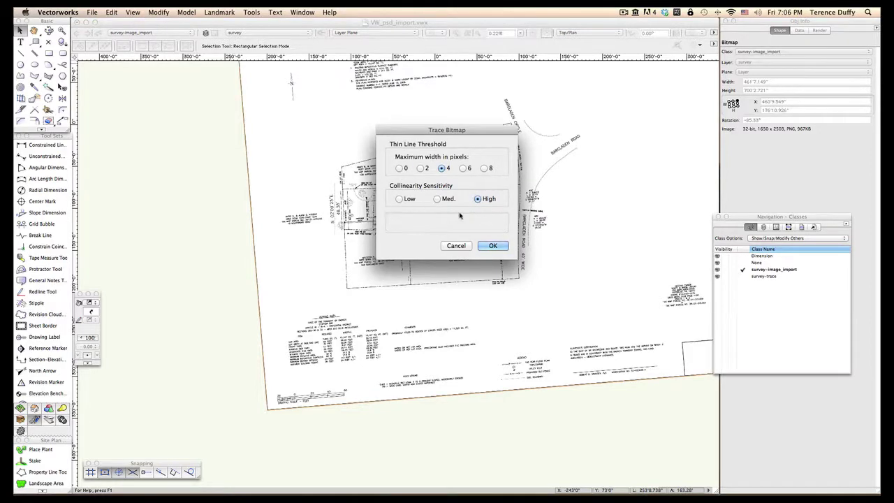
{"action": "left_click", "coordinate": [437, 199]}
{"action": "left_click", "coordinate": [493, 247]}
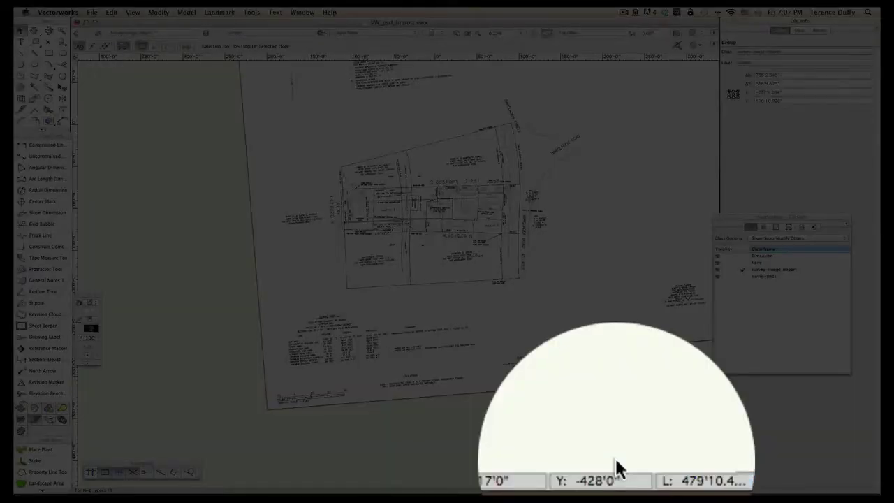
{"action": "scroll", "coordinate": [516, 426], "scroll_direction": "down", "scroll_amount": 5}
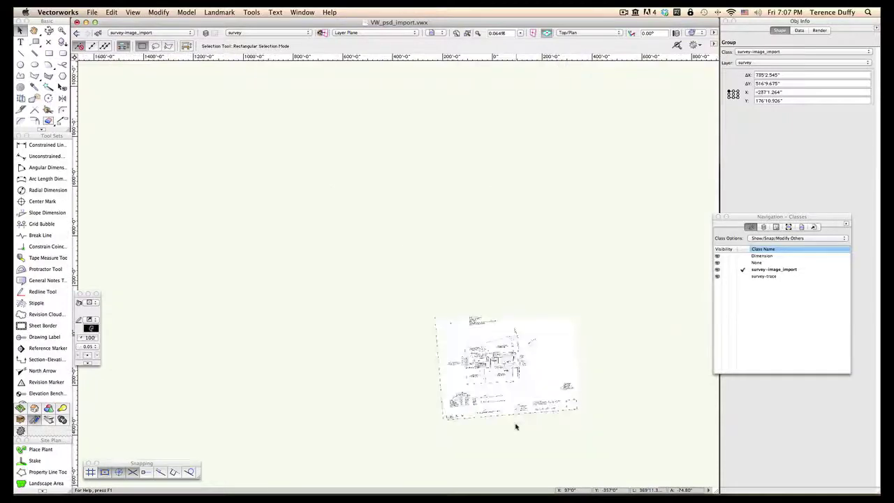
{"action": "left_click_drag", "start_coordinate": [542, 325], "coordinate": [340, 216]}
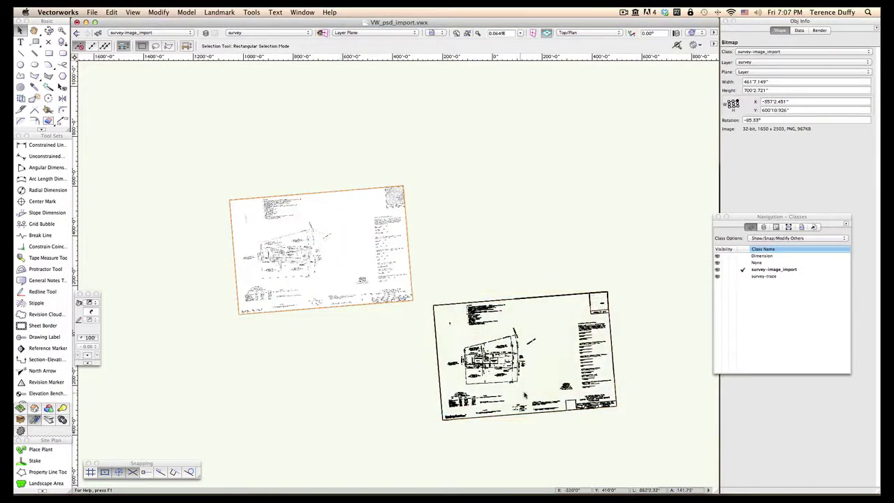
Step: Zoom out to show the whole drawing and select the centred survey sheet group
{"action": "scroll", "coordinate": [524, 394], "scroll_direction": "up", "scroll_amount": 5}
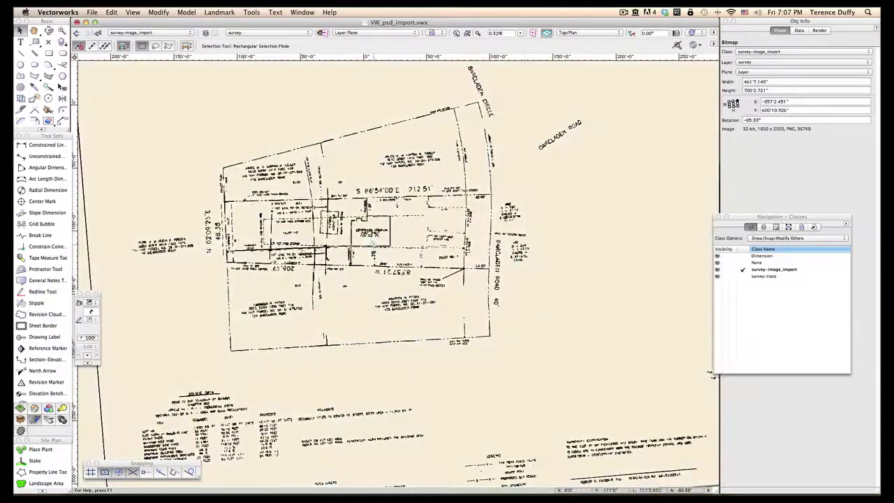
{"action": "scroll", "coordinate": [371, 241], "scroll_direction": "up", "scroll_amount": 6}
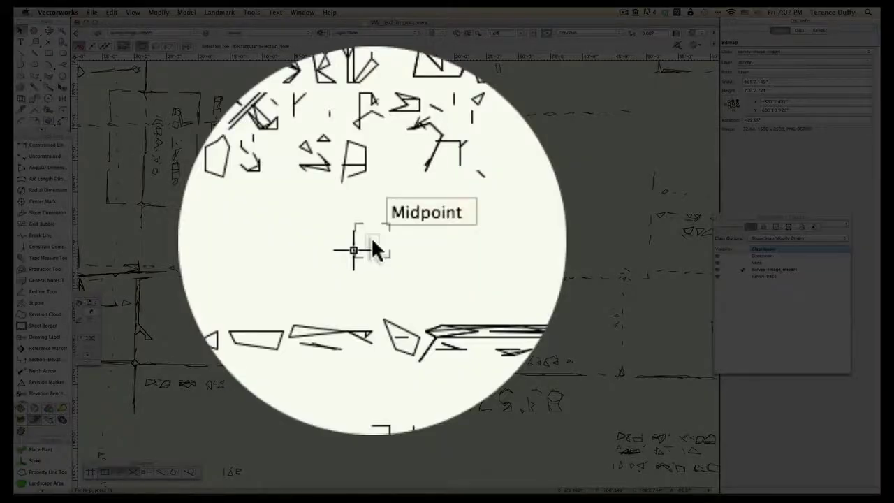
{"action": "scroll", "coordinate": [371, 244], "scroll_direction": "up", "scroll_amount": 3}
{"action": "scroll", "coordinate": [372, 241], "scroll_direction": "down", "scroll_amount": 5}
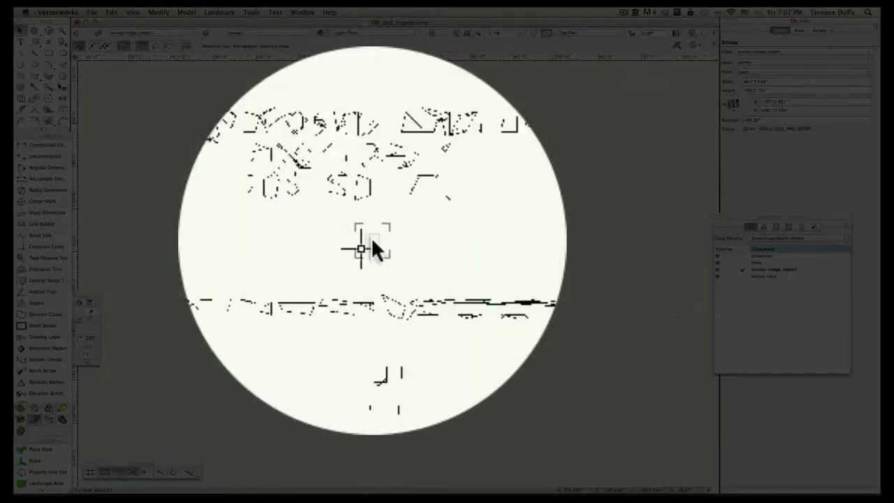
{"action": "scroll", "coordinate": [371, 237], "scroll_direction": "down", "scroll_amount": 5}
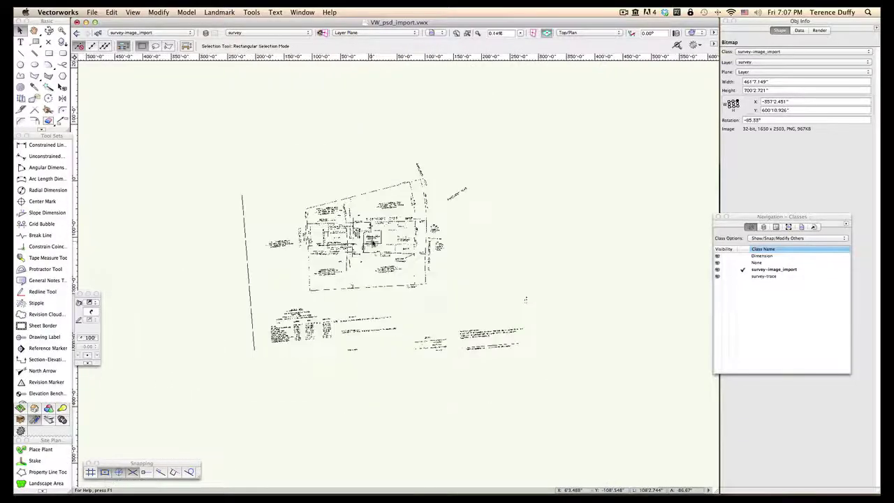
{"action": "left_click", "coordinate": [371, 239]}
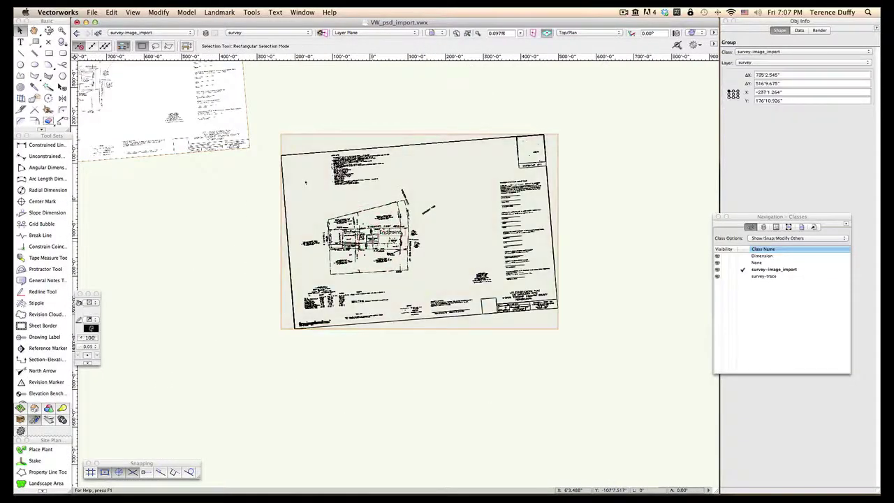
Step: Delete the duplicate survey sheet group and centre the remaining survey drawing
{"action": "key", "text": "Delete"}
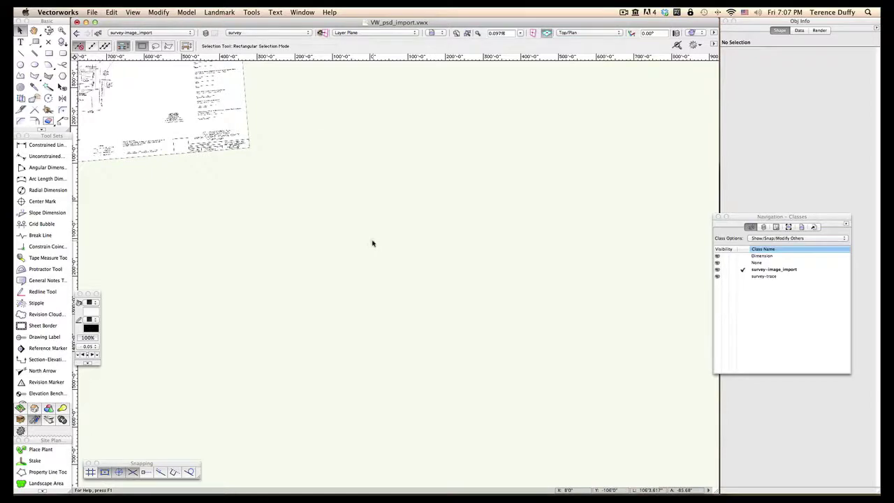
{"action": "scroll", "coordinate": [365, 209], "scroll_direction": "down", "scroll_amount": 2}
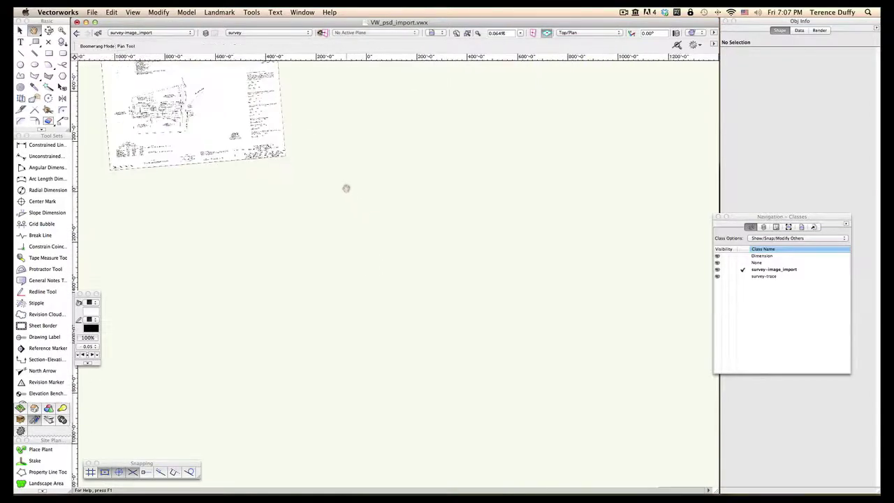
{"action": "middle_click_drag", "start_coordinate": [346, 189], "coordinate": [533, 343]}
Step: Zoom in around the Proposed Addition footprint and bring up the Organization class list
{"action": "scroll", "coordinate": [381, 269], "scroll_direction": "up", "scroll_amount": 8}
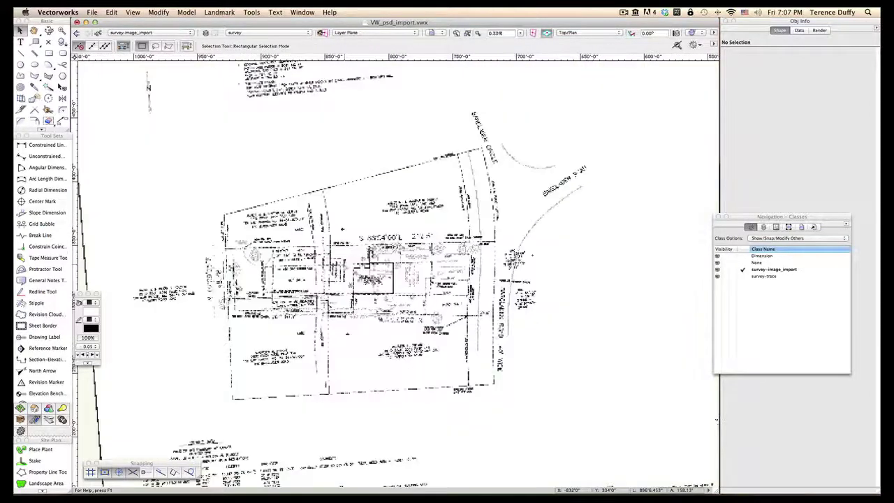
{"action": "scroll", "coordinate": [386, 283], "scroll_direction": "up", "scroll_amount": 8}
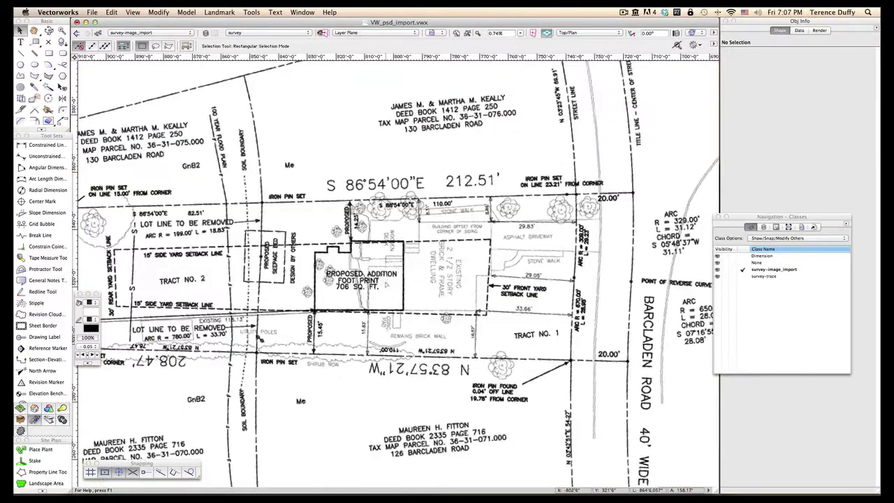
{"action": "scroll", "coordinate": [386, 283], "scroll_direction": "up", "scroll_amount": 1}
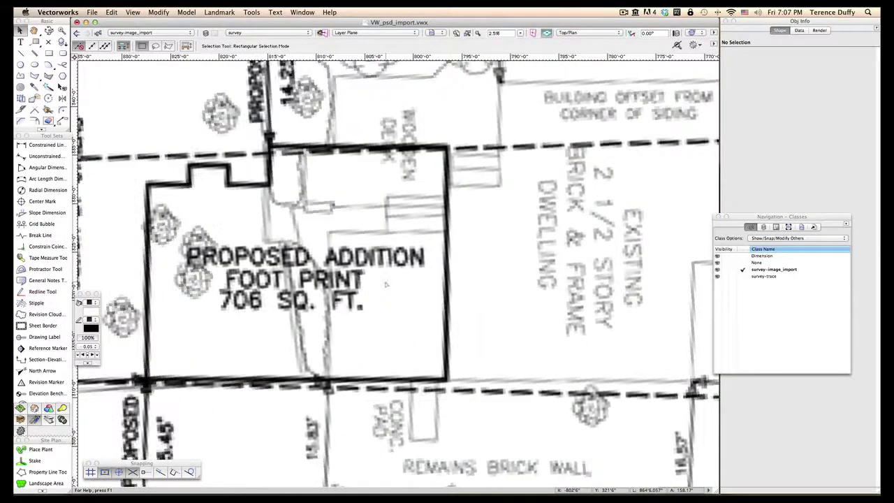
{"action": "scroll", "coordinate": [470, 253], "scroll_direction": "up", "scroll_amount": 1}
{"action": "middle_click_drag", "start_coordinate": [470, 253], "coordinate": [480, 252]}
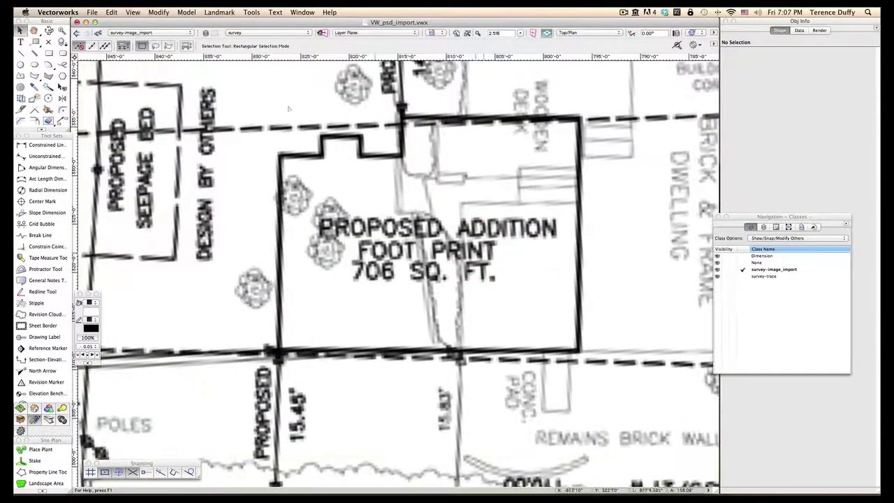
{"action": "scroll", "coordinate": [154, 41], "scroll_direction": "up", "scroll_amount": 4}
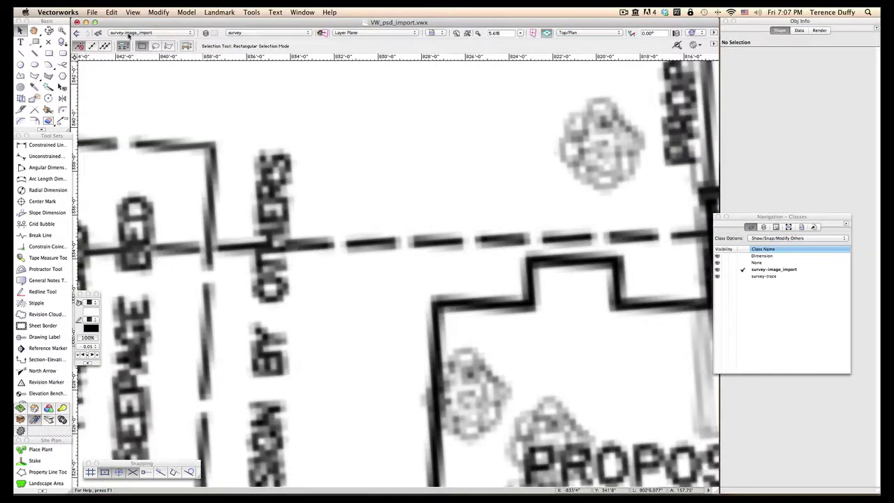
{"action": "left_click", "coordinate": [98, 33]}
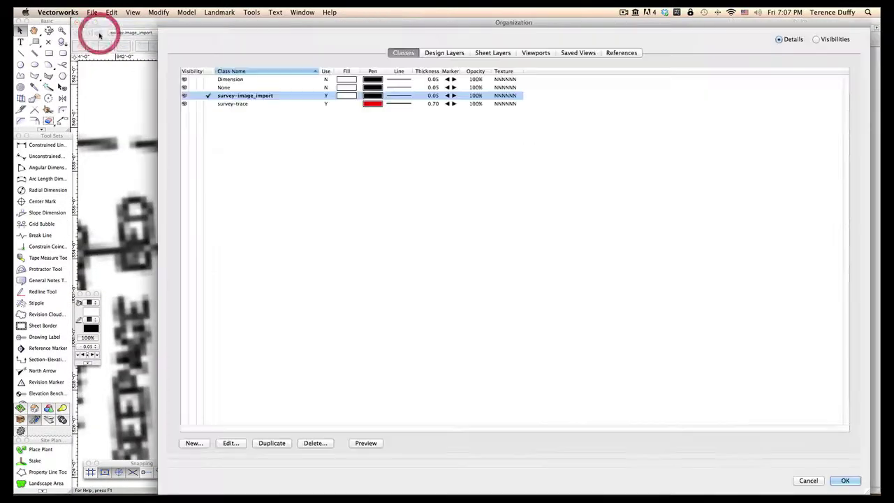
Step: Create a 'guidelines' class, used at creation, with a blue pen and fill style None
{"action": "left_click", "coordinate": [193, 442]}
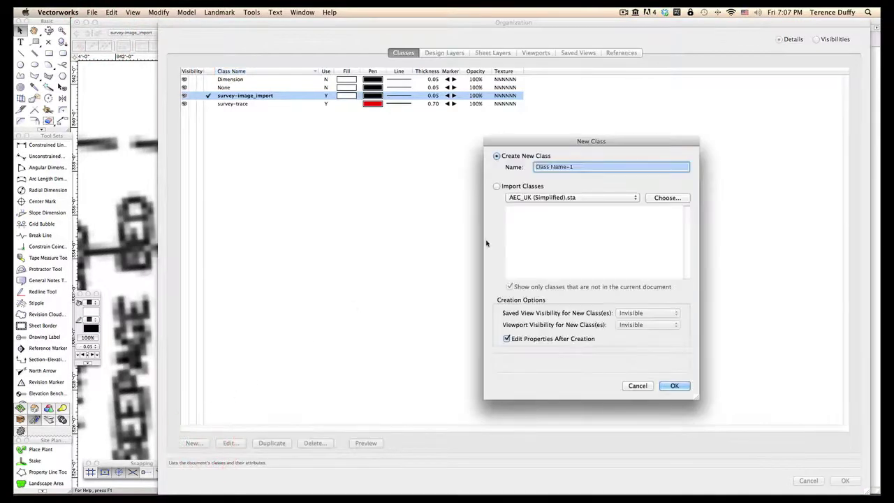
{"action": "type", "text": "guideline"}
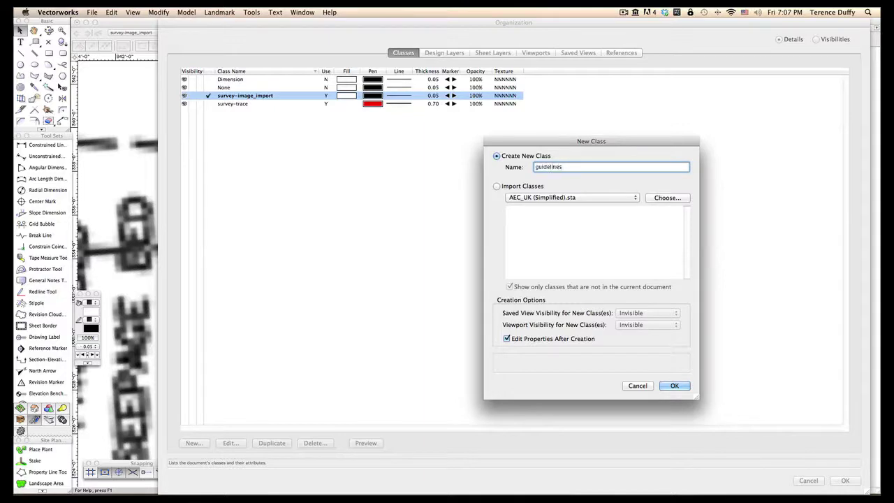
{"action": "type", "text": "s"}
{"action": "left_click", "coordinate": [674, 386]}
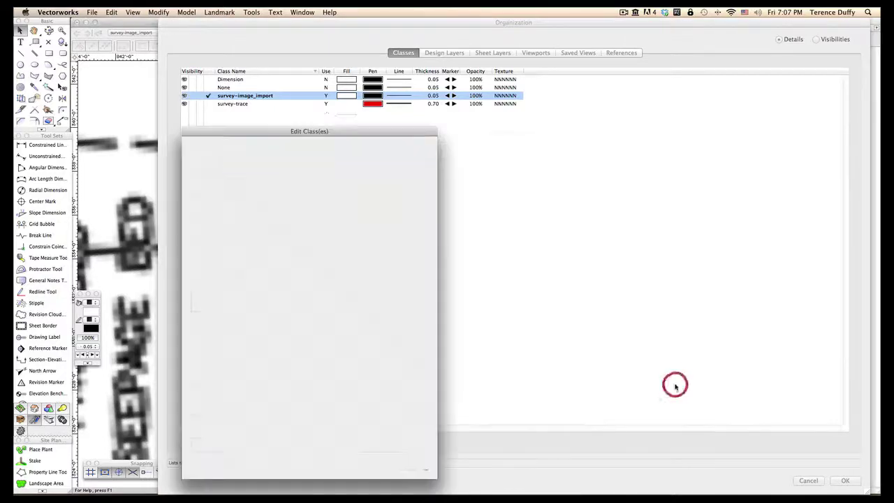
{"action": "left_click", "coordinate": [205, 176]}
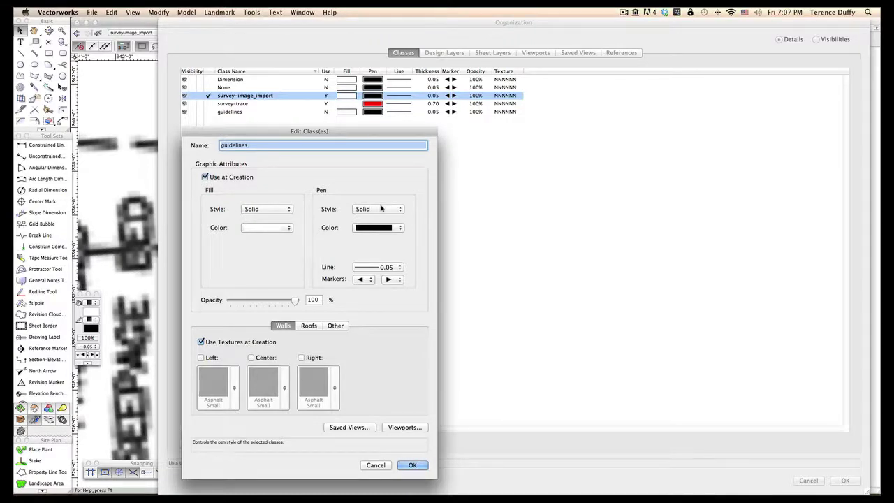
{"action": "left_click", "coordinate": [375, 226]}
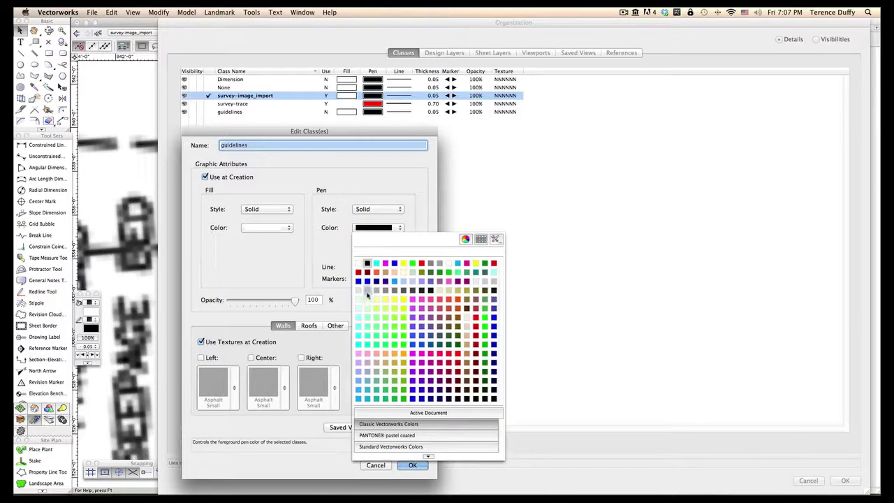
{"action": "left_click", "coordinate": [358, 281]}
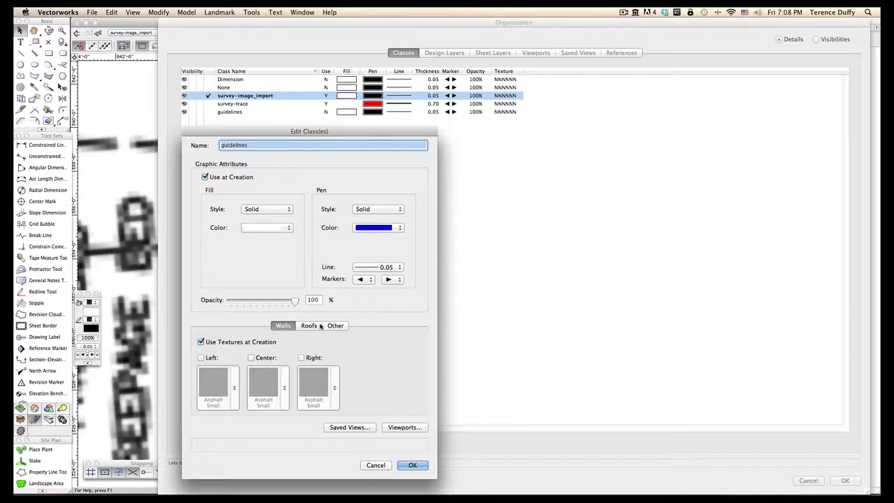
{"action": "left_click", "coordinate": [258, 209]}
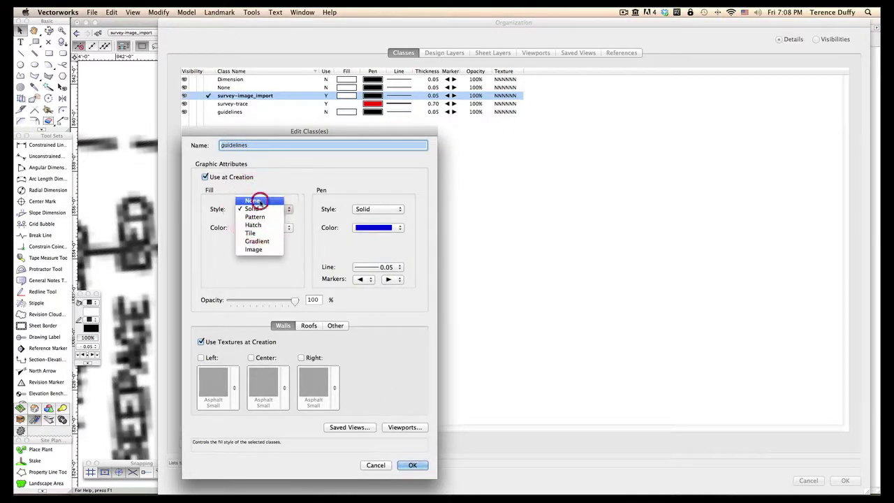
{"action": "left_click", "coordinate": [258, 201]}
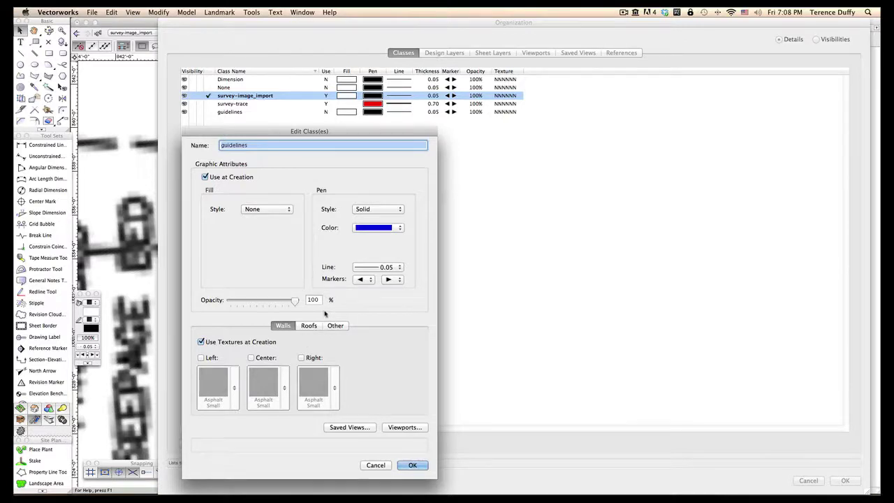
{"action": "left_click", "coordinate": [412, 465]}
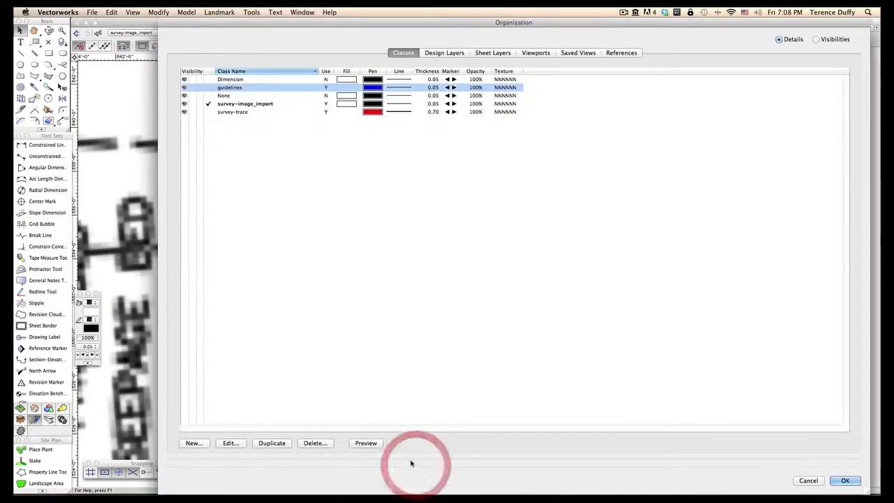
Step: Draw a vertical line upward from the addition footprint's upper corner
{"action": "left_click", "coordinate": [844, 480]}
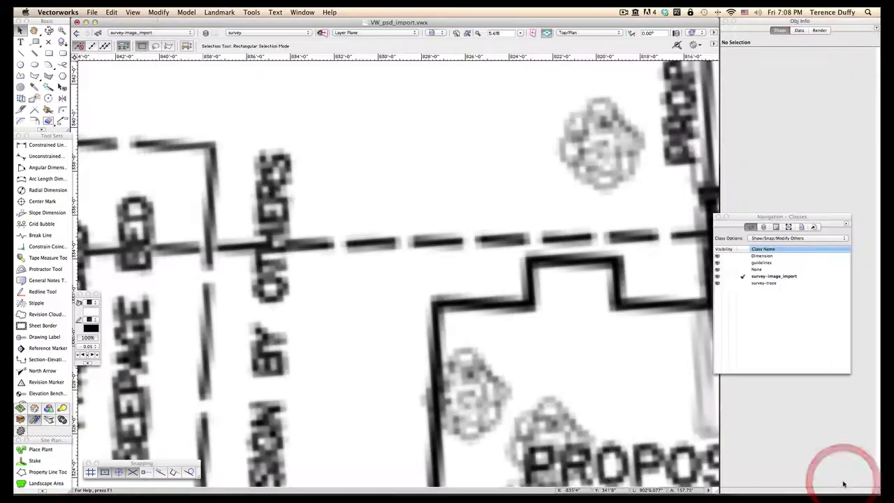
{"action": "scroll", "coordinate": [618, 406], "scroll_direction": "down", "scroll_amount": 2}
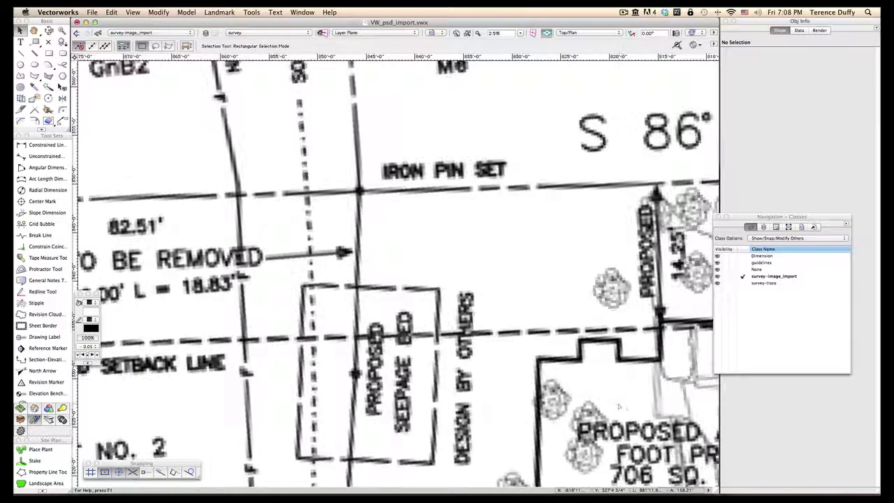
{"action": "key", "text": "space"}
{"action": "mouse_move", "coordinate": [618, 405]}
{"action": "left_mouse_down"}
{"action": "mouse_move", "coordinate": [512, 295]}
{"action": "mouse_move", "coordinate": [399, 256]}
{"action": "left_mouse_up"}
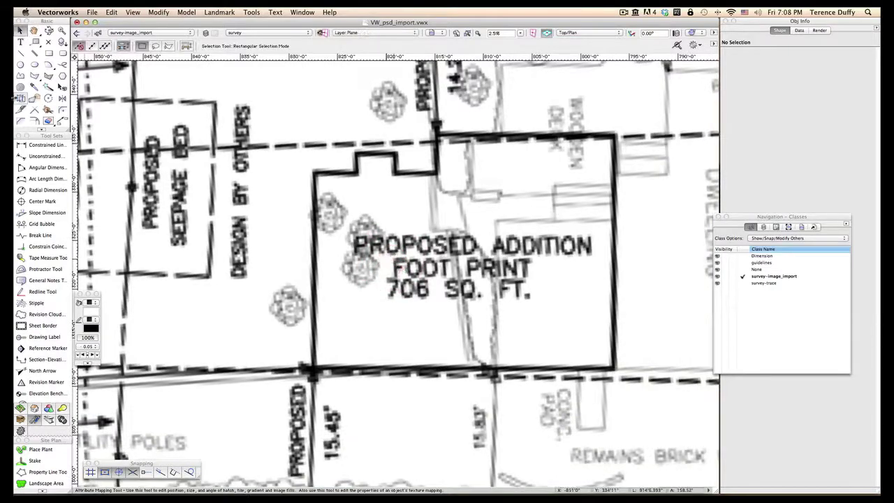
{"action": "left_click", "coordinate": [20, 52]}
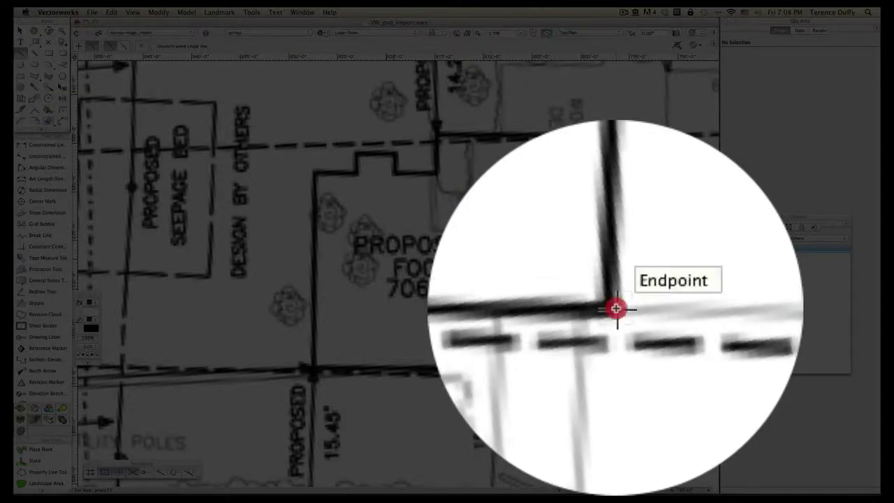
{"action": "left_click", "coordinate": [616, 308]}
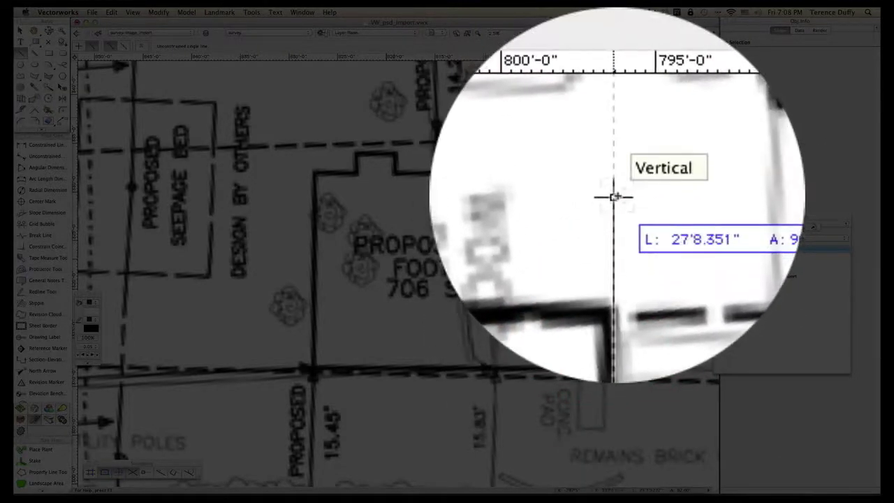
{"action": "left_click", "coordinate": [615, 117]}
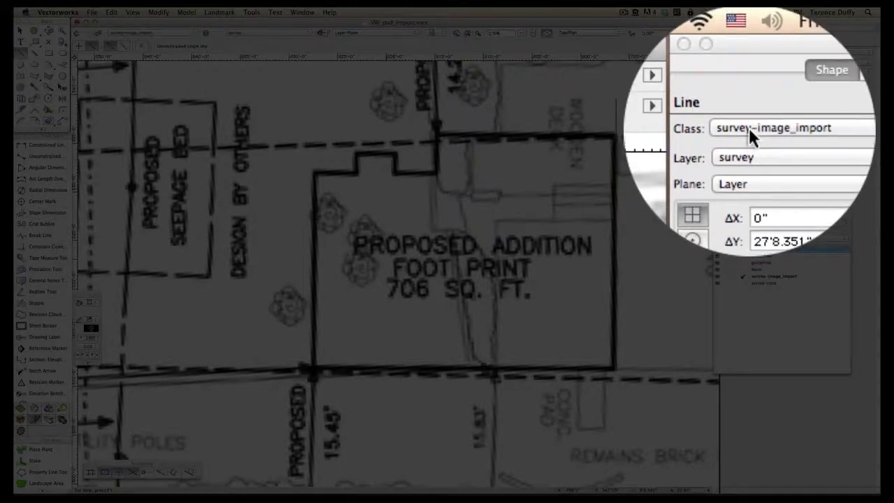
Step: Put the new line in the guidelines class and make guidelines the active class
{"action": "left_click", "coordinate": [755, 130]}
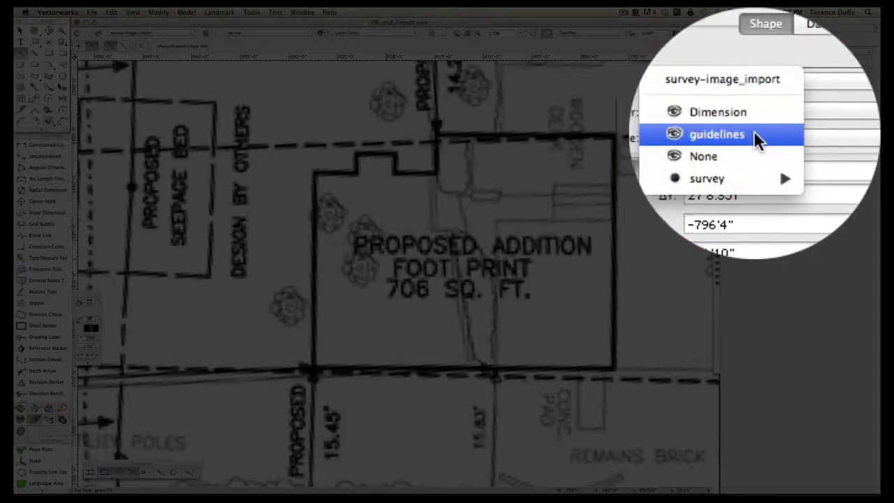
{"action": "left_click", "coordinate": [776, 73]}
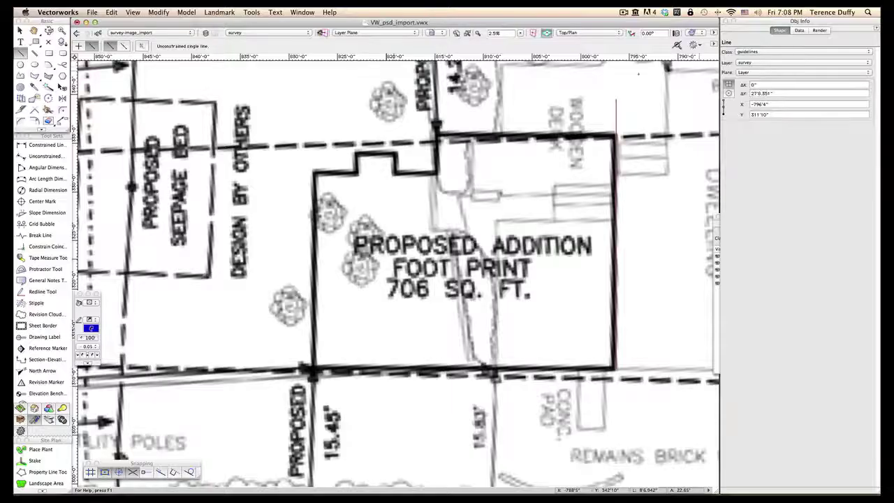
{"action": "left_click", "coordinate": [167, 33]}
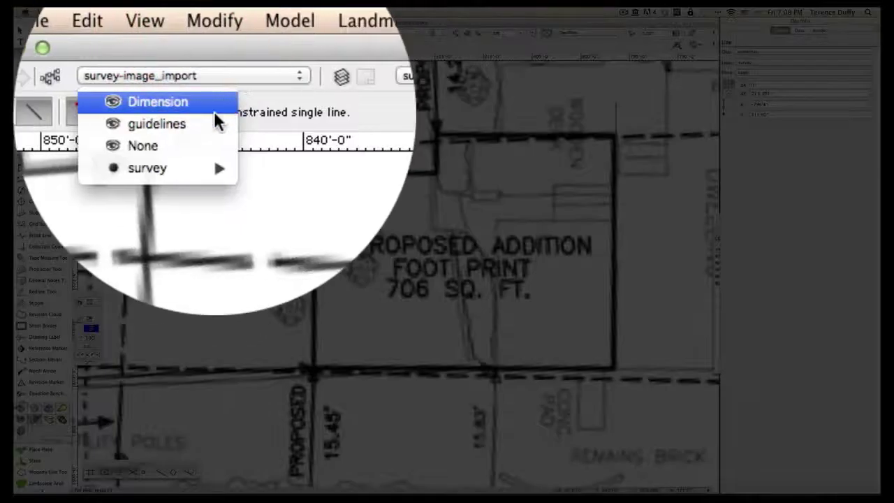
{"action": "left_click", "coordinate": [153, 51]}
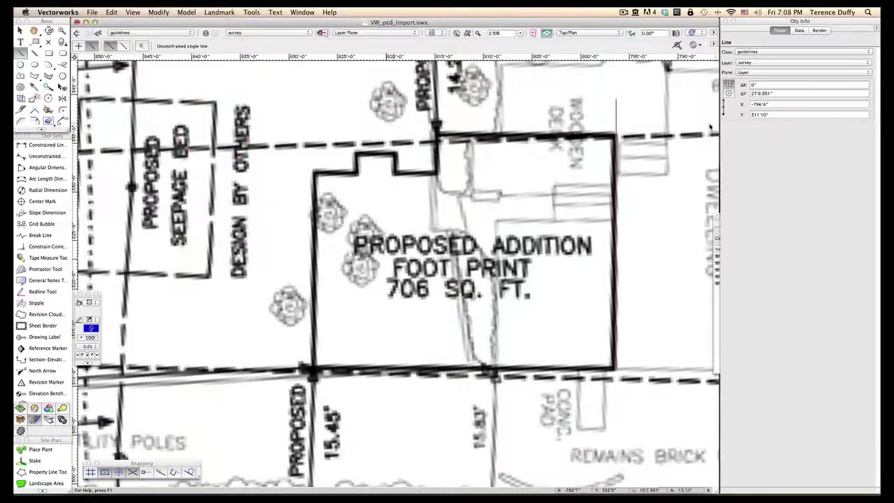
Step: Draw horizontal and vertical guide lines from the footprint's upper corners along its stepped top
{"action": "left_click", "coordinate": [21, 53]}
{"action": "scroll", "coordinate": [596, 146], "scroll_direction": "up", "scroll_amount": 1}
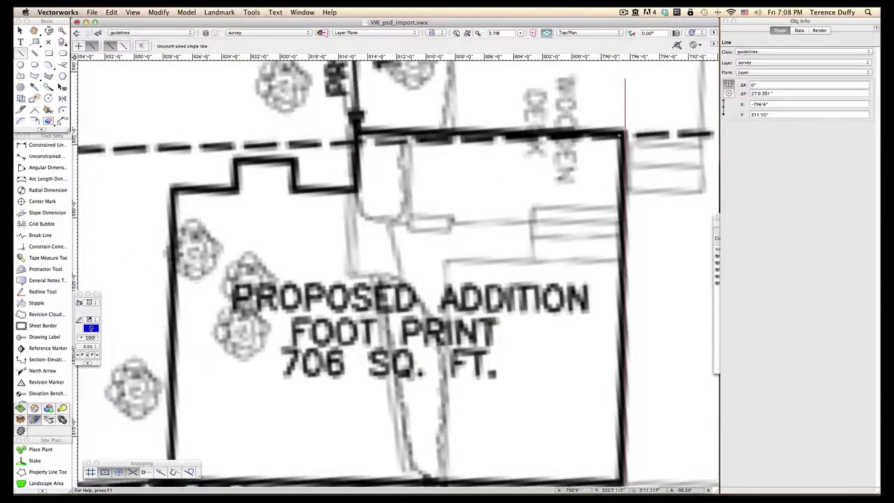
{"action": "scroll", "coordinate": [622, 134], "scroll_direction": "up", "scroll_amount": 1}
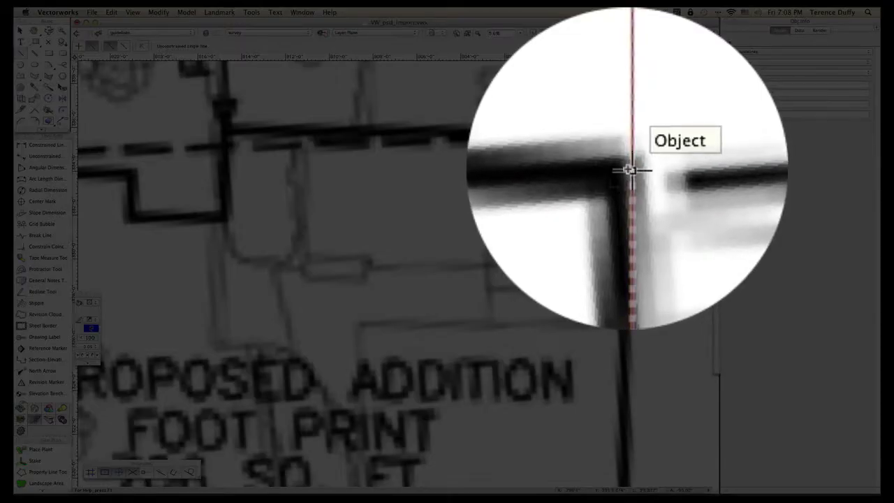
{"action": "left_click", "coordinate": [630, 169]}
{"action": "scroll", "coordinate": [440, 169], "scroll_direction": "down", "scroll_amount": 1}
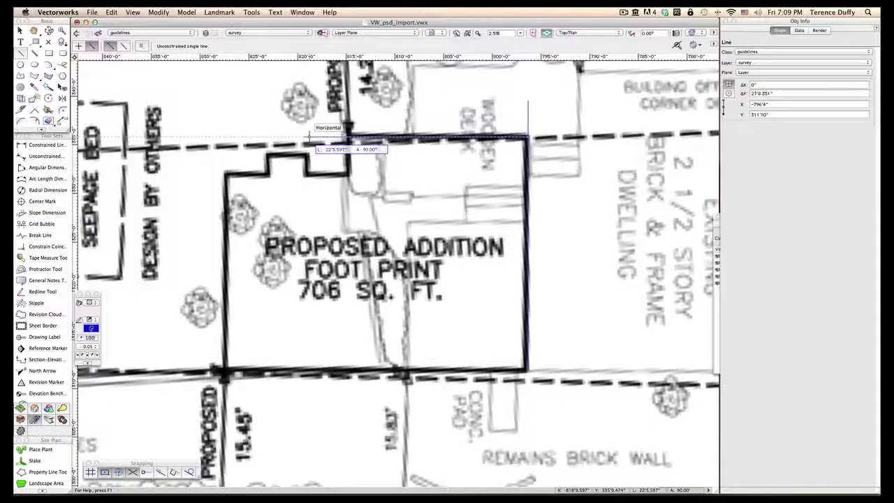
{"action": "left_click", "coordinate": [309, 136]}
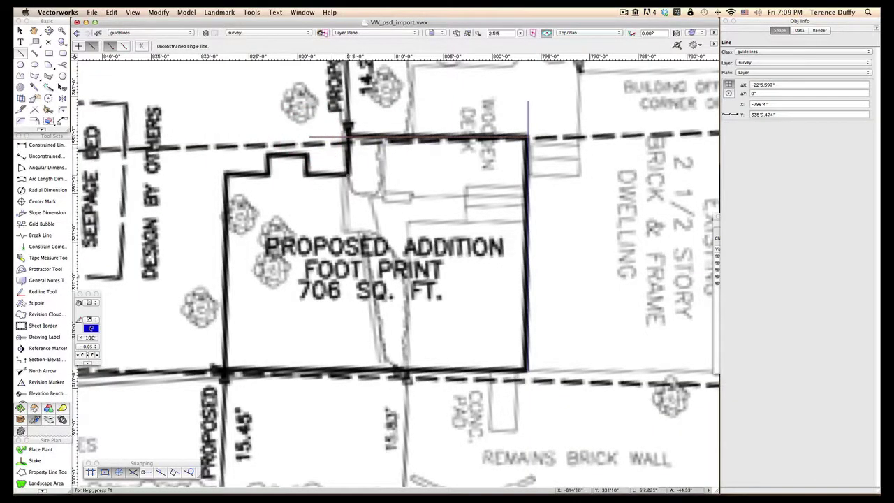
{"action": "left_click", "coordinate": [348, 171]}
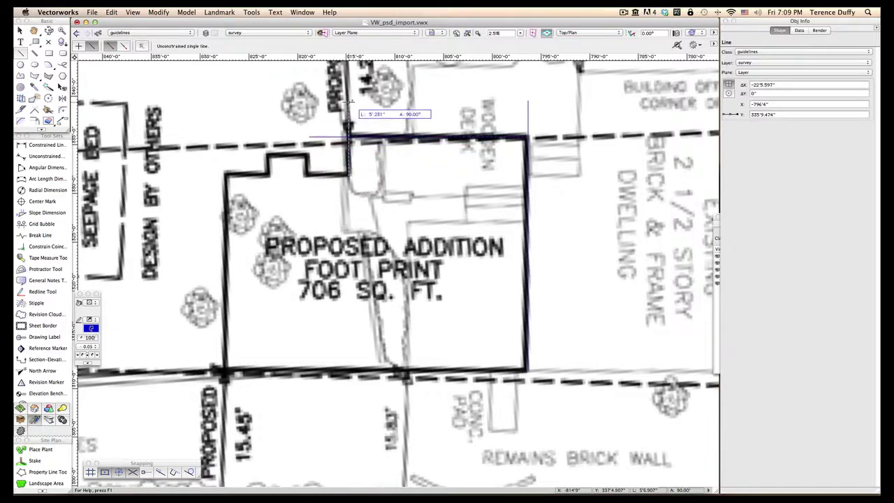
{"action": "left_click", "coordinate": [348, 98]}
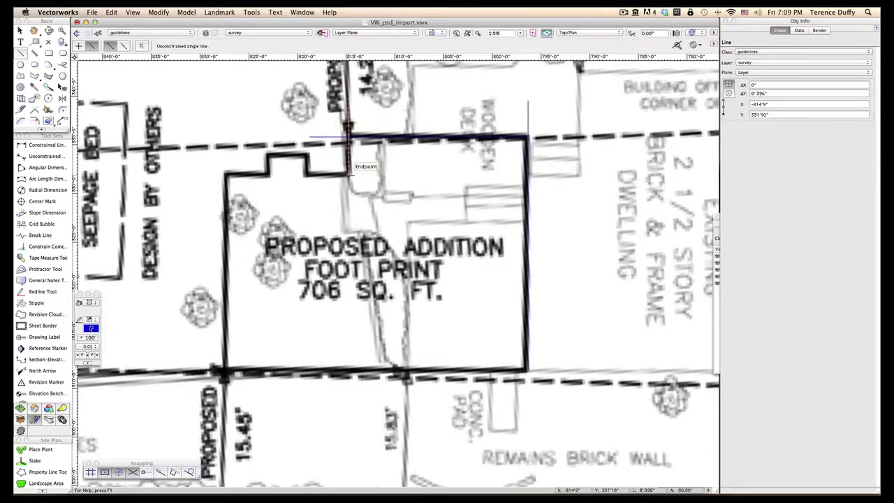
{"action": "left_click", "coordinate": [348, 174]}
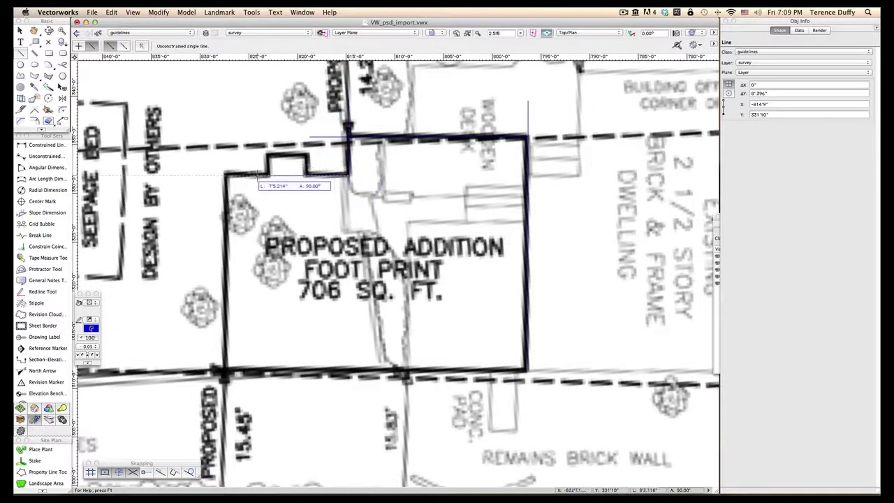
{"action": "left_click", "coordinate": [200, 172]}
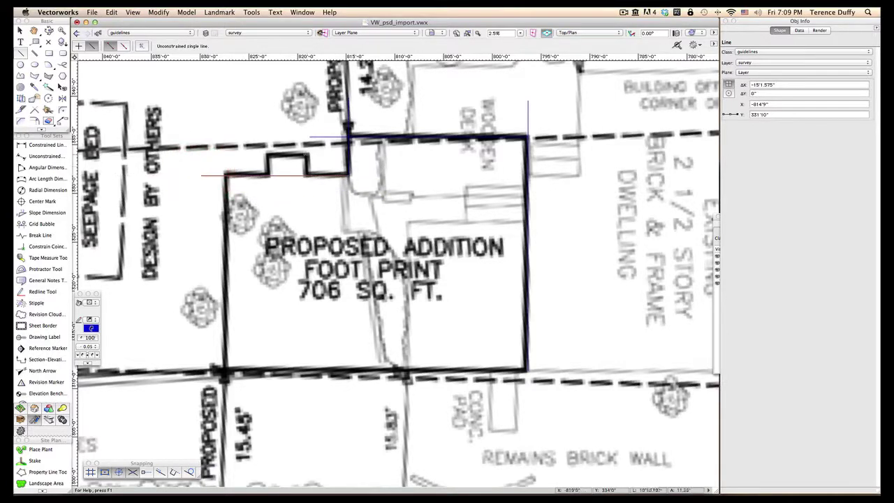
Step: Add guide lines around the bump, down the left side and along the bottom, then expand the Classes list
{"action": "left_click", "coordinate": [308, 155]}
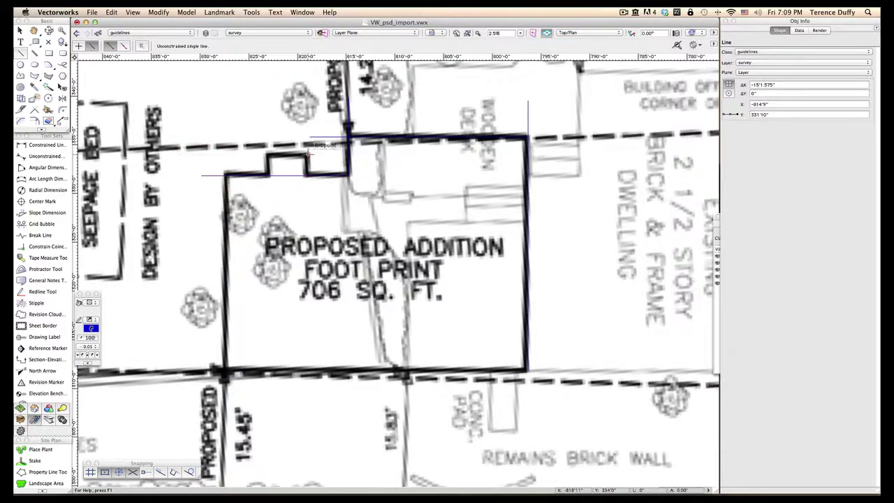
{"action": "left_click", "coordinate": [242, 155]}
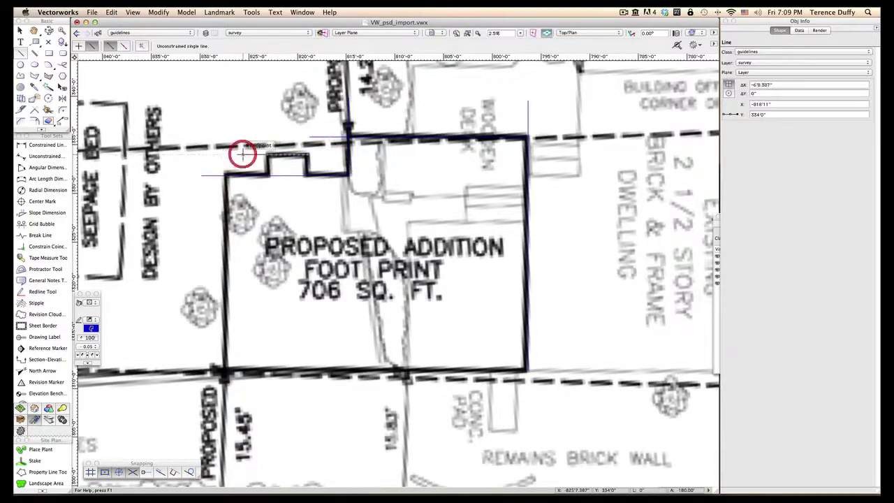
{"action": "left_click", "coordinate": [306, 176]}
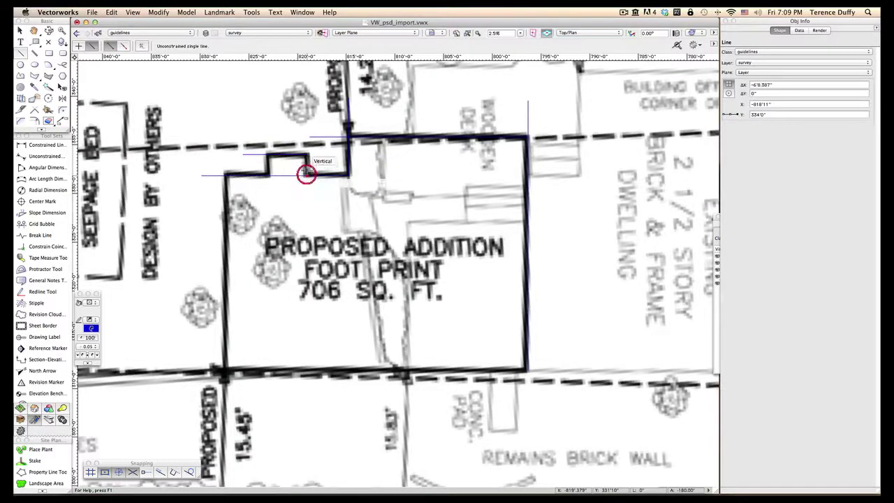
{"action": "left_click", "coordinate": [307, 114]}
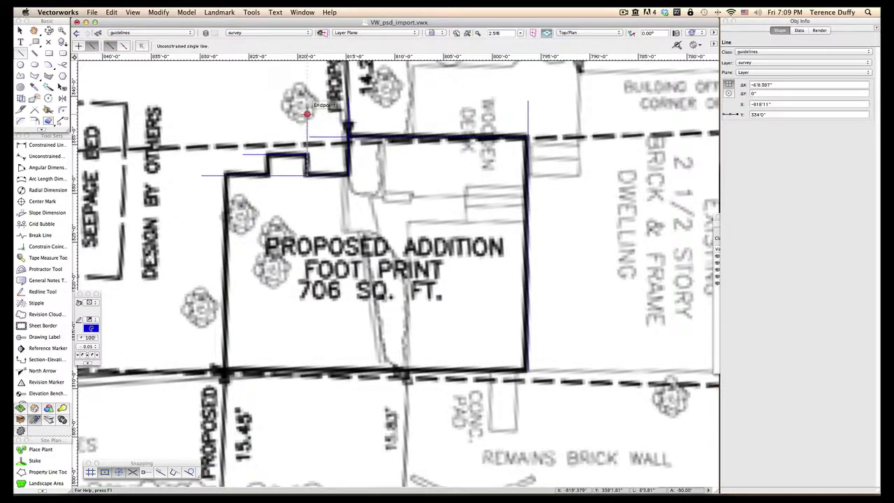
{"action": "left_click", "coordinate": [267, 175]}
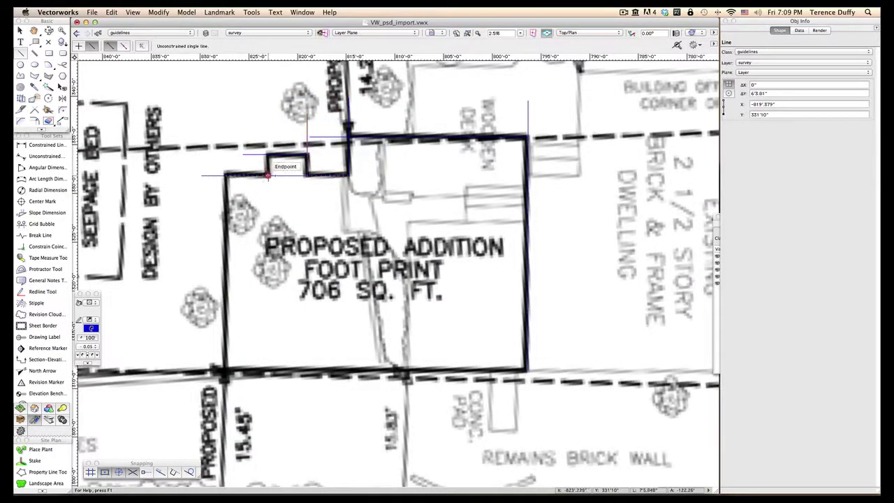
{"action": "left_click", "coordinate": [267, 126]}
{"action": "left_click", "coordinate": [225, 174]}
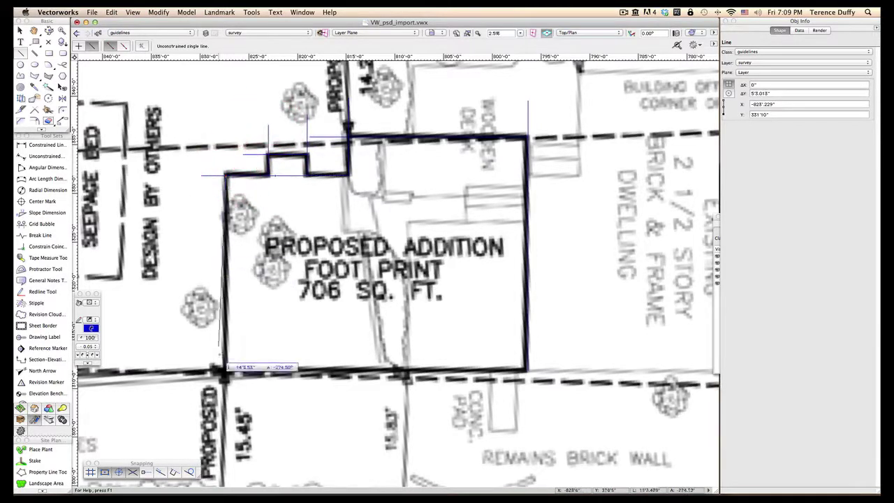
{"action": "left_click", "coordinate": [220, 387]}
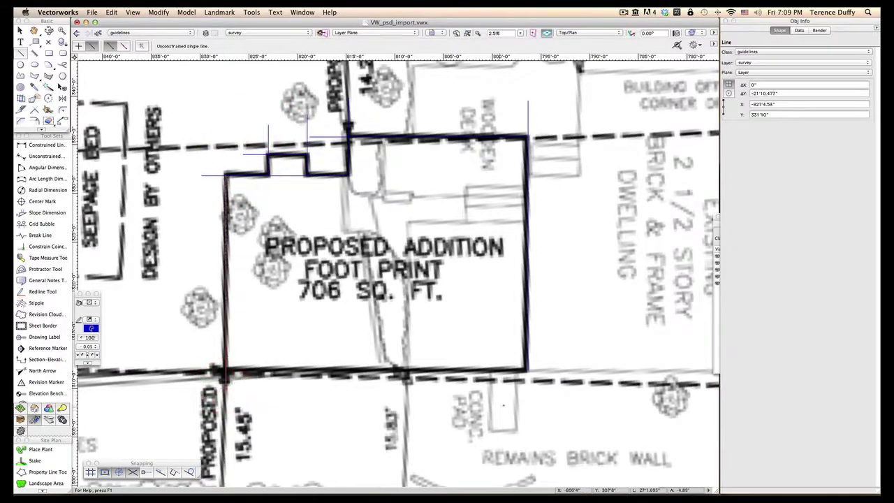
{"action": "left_click", "coordinate": [528, 371]}
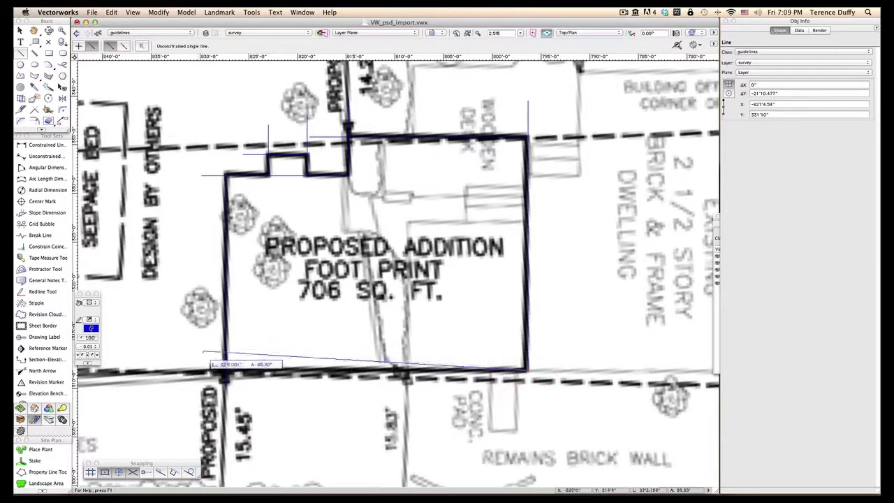
{"action": "left_click", "coordinate": [195, 370]}
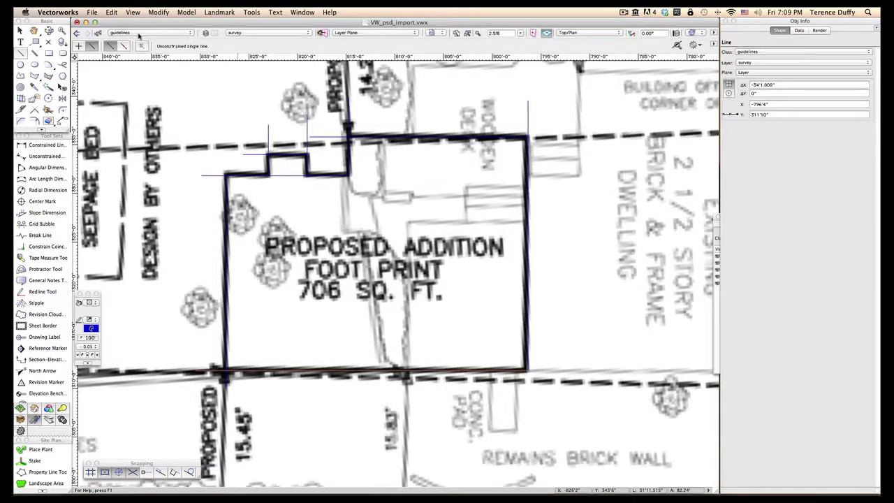
{"action": "left_click", "coordinate": [718, 234]}
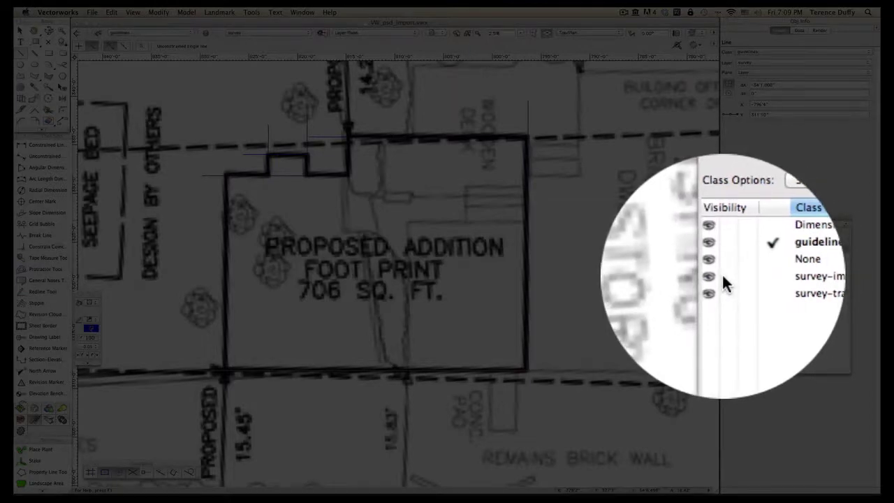
Step: Hide the survey image class and make survey-trace the active class
{"action": "left_click", "coordinate": [724, 278]}
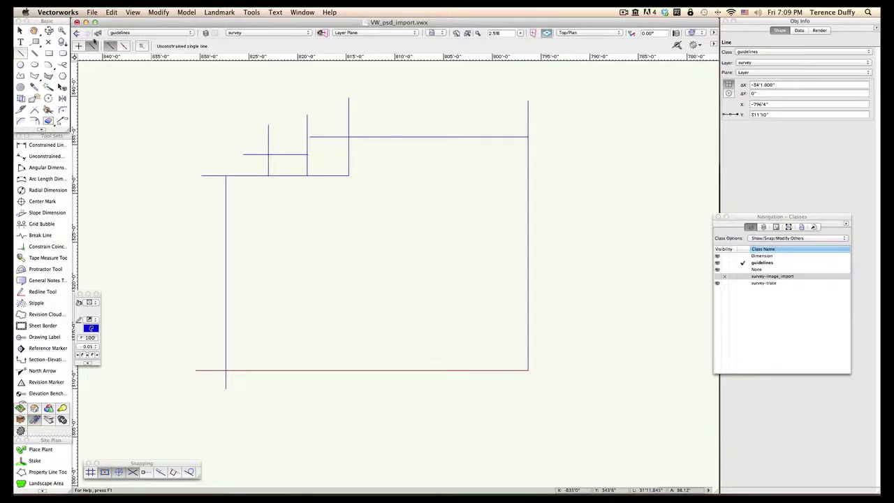
{"action": "left_click", "coordinate": [129, 33]}
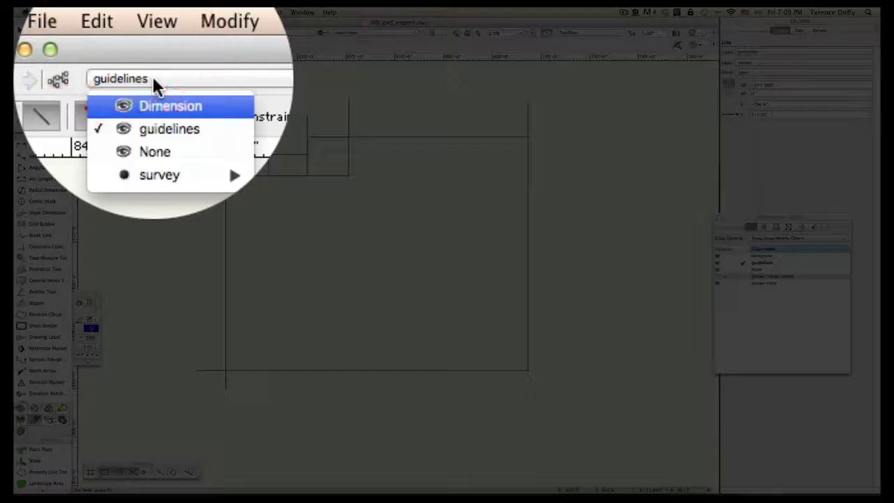
{"action": "mouse_move", "coordinate": [156, 150]}
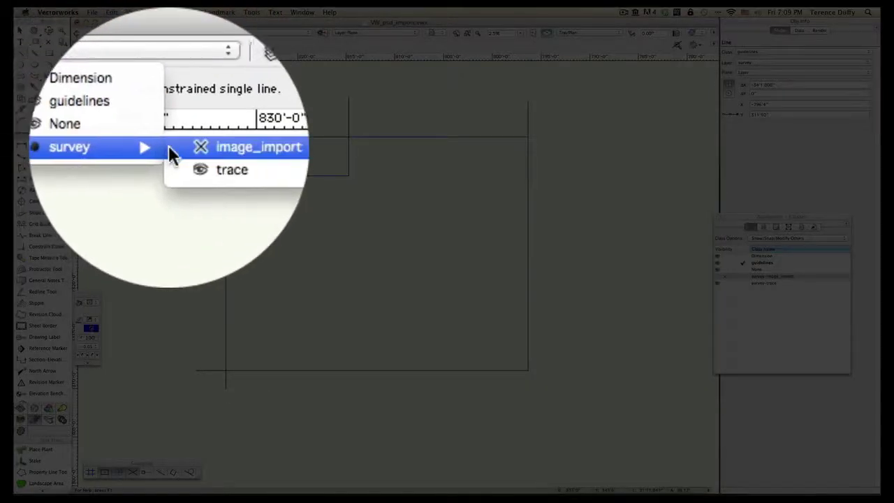
{"action": "left_click", "coordinate": [174, 145]}
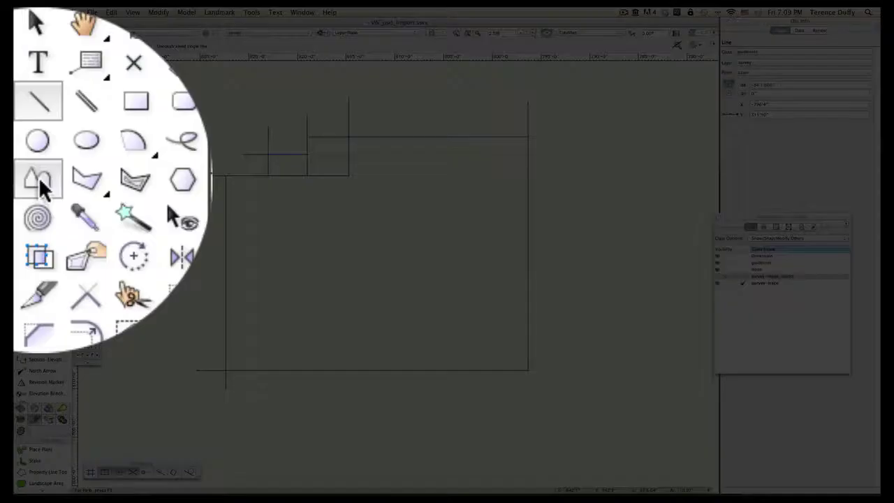
Step: Start a polyline outline of the footprint along its left, bottom, right and top edges
{"action": "left_click", "coordinate": [20, 76]}
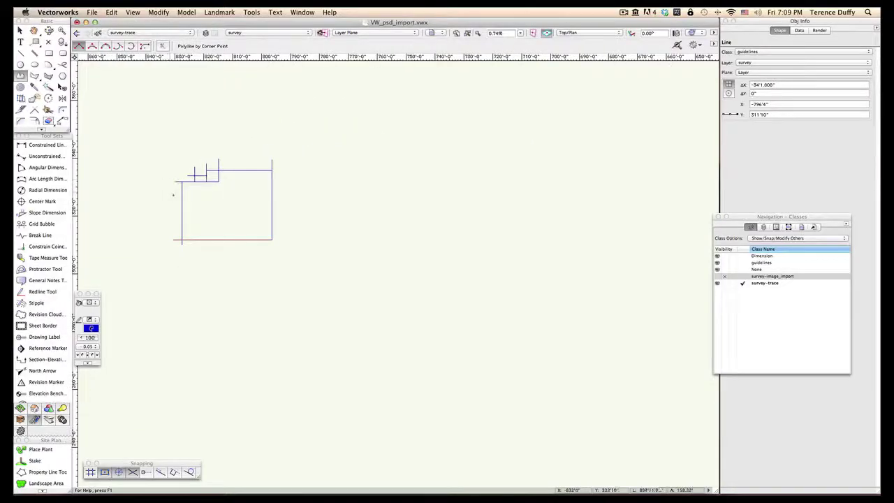
{"action": "scroll", "coordinate": [173, 195], "scroll_direction": "up", "scroll_amount": 3}
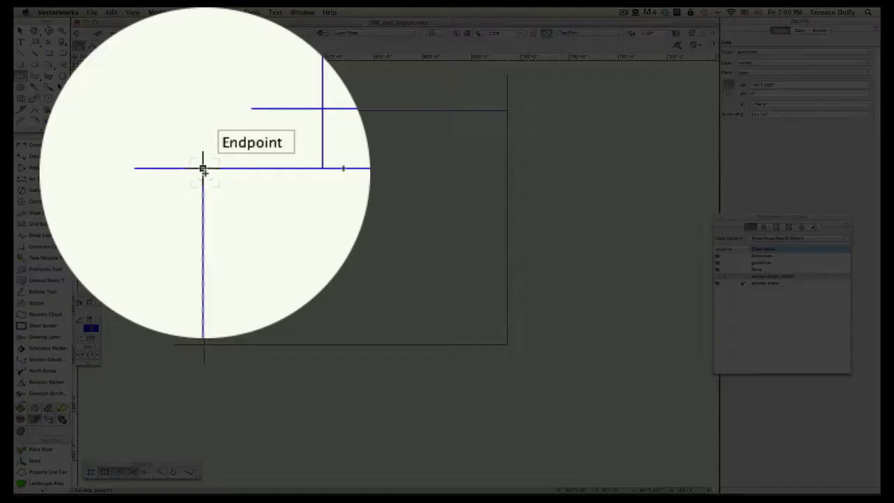
{"action": "left_click", "coordinate": [204, 149]}
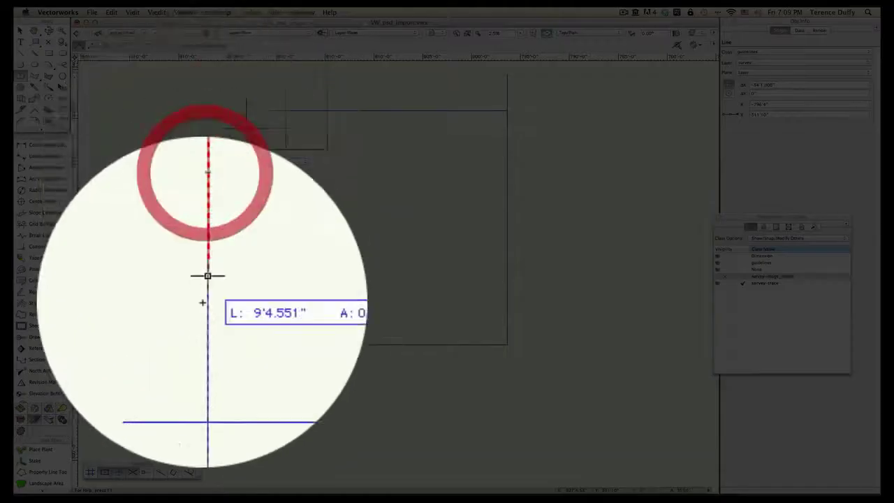
{"action": "left_click", "coordinate": [204, 344]}
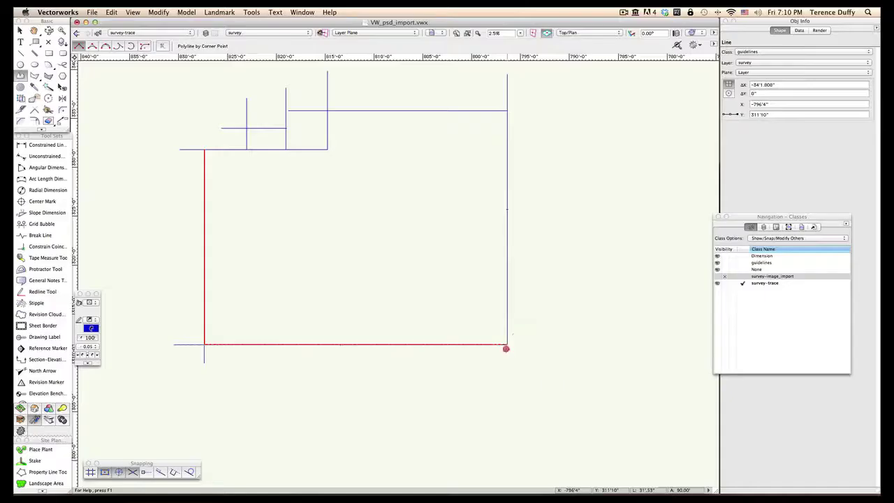
{"action": "left_click", "coordinate": [507, 343]}
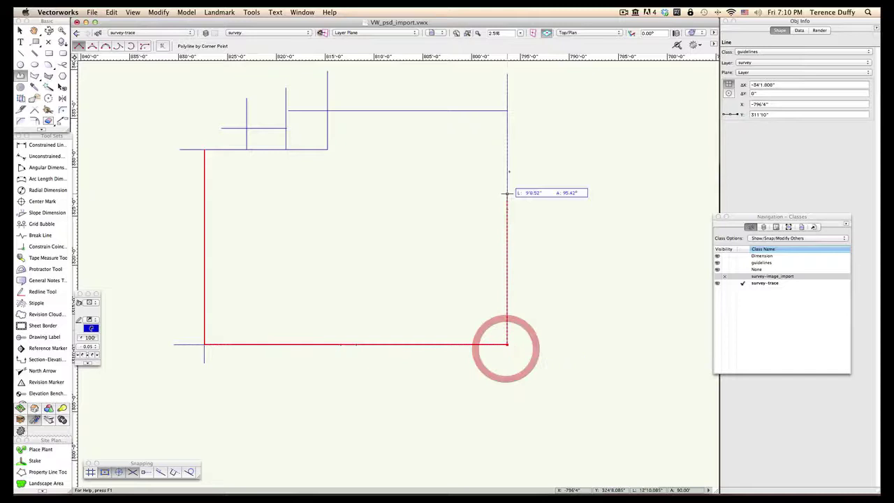
{"action": "left_click", "coordinate": [507, 111]}
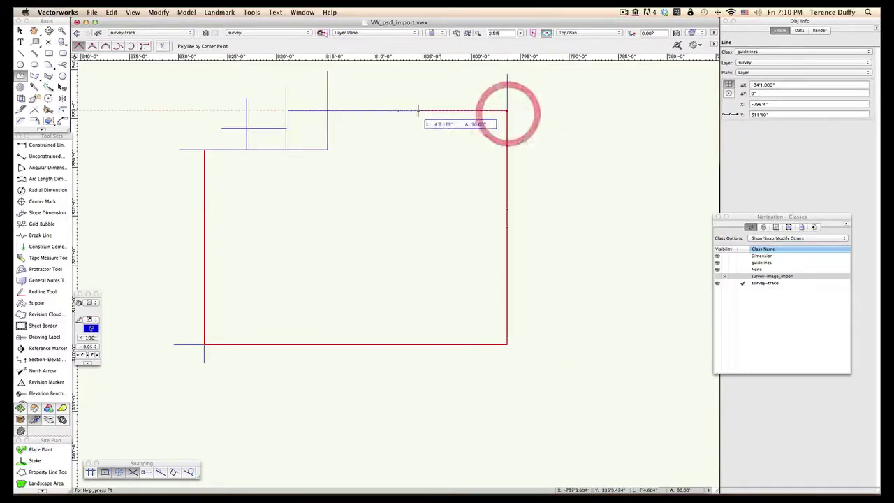
{"action": "left_click", "coordinate": [328, 111]}
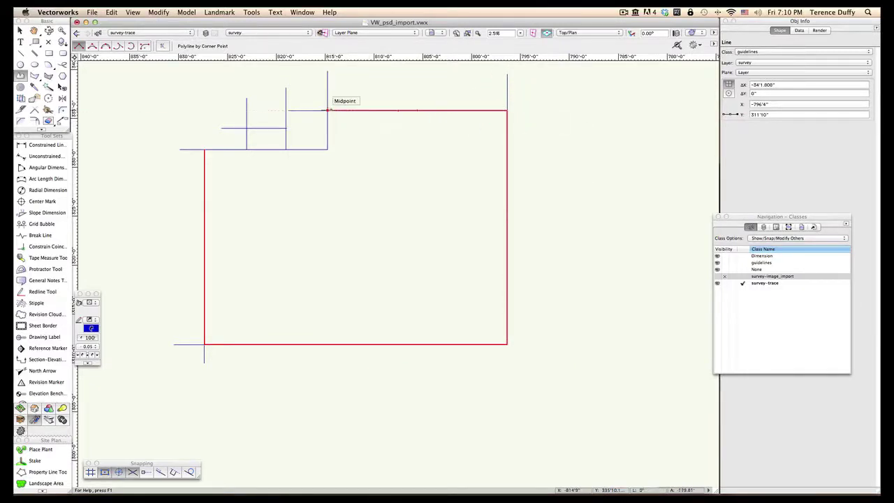
{"action": "left_click", "coordinate": [327, 149]}
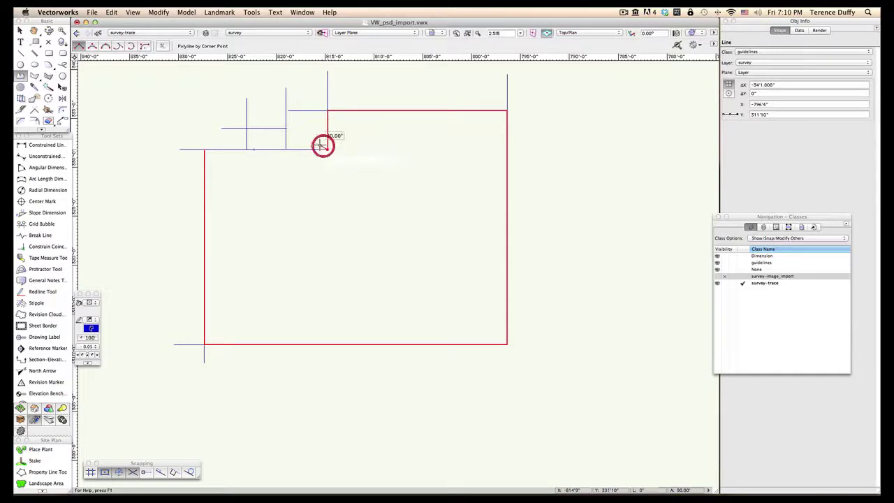
{"action": "left_click", "coordinate": [286, 149]}
Step: Trace the outline around the stepped upper-left corners and close it at the starting point
{"action": "scroll", "coordinate": [286, 126], "scroll_direction": "up", "scroll_amount": 5}
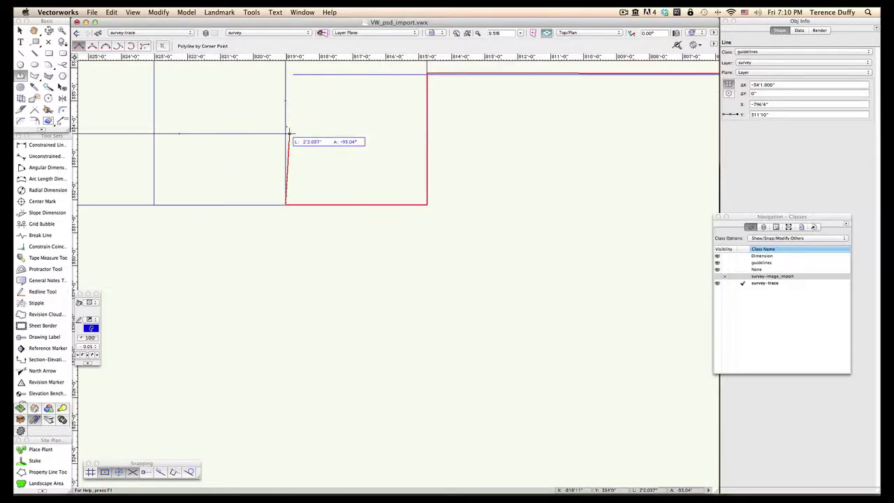
{"action": "left_click", "coordinate": [285, 132]}
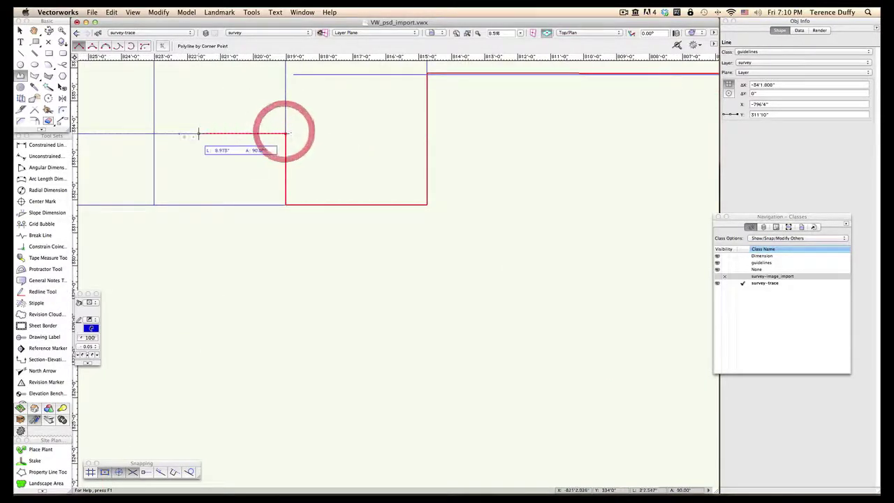
{"action": "left_click", "coordinate": [154, 134]}
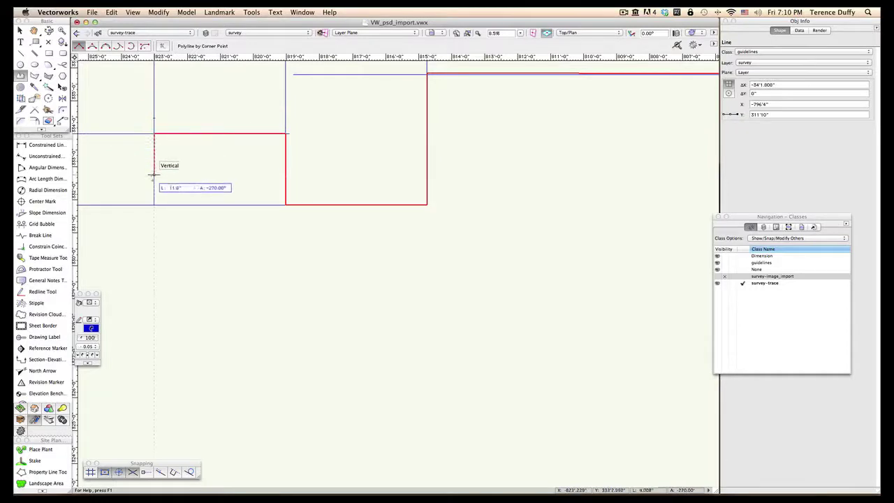
{"action": "left_click", "coordinate": [151, 201]}
{"action": "scroll", "coordinate": [151, 201], "scroll_direction": "down", "scroll_amount": 3}
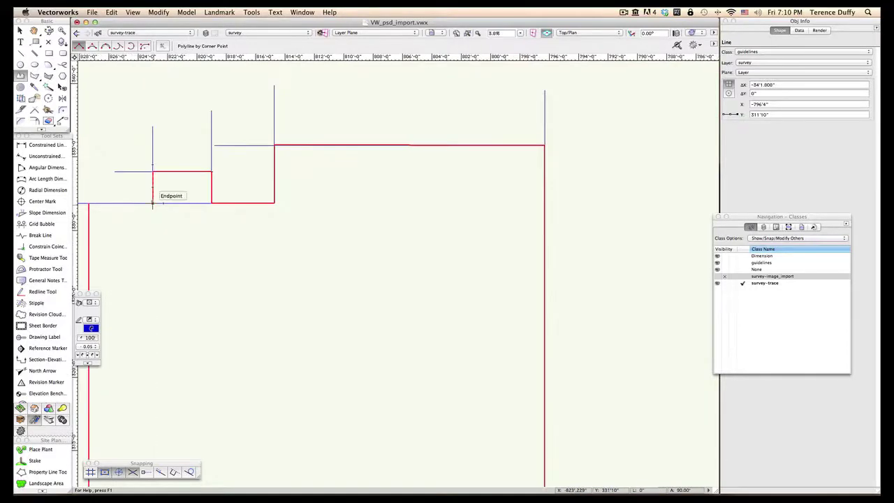
{"action": "left_click_drag", "start_coordinate": [151, 201], "coordinate": [377, 217]}
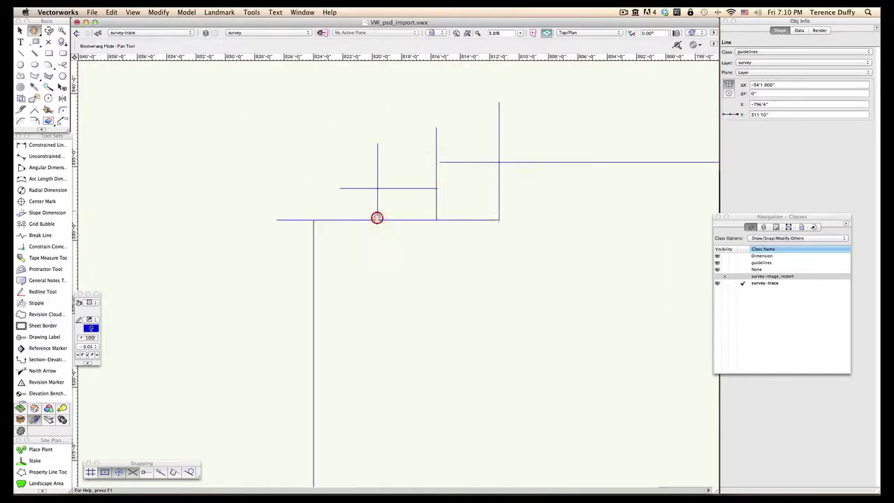
{"action": "left_click", "coordinate": [316, 219]}
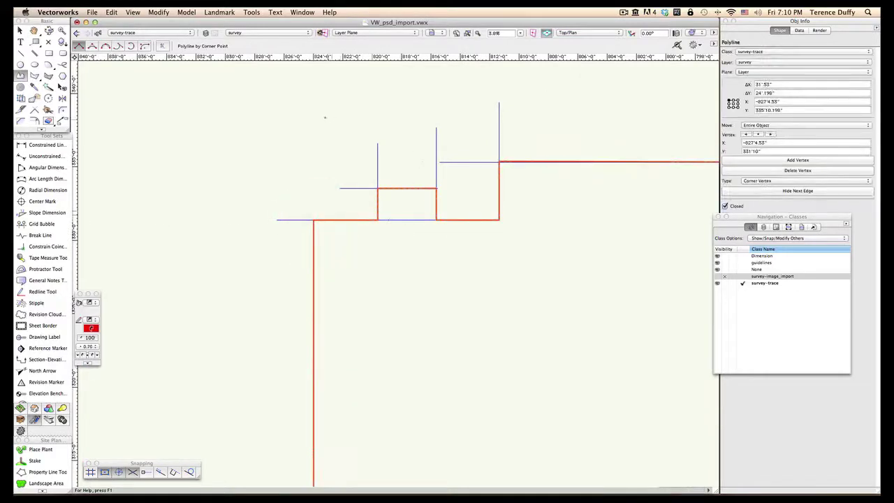
Step: Hide the survey-trace class and make guidelines the active class
{"action": "scroll", "coordinate": [325, 117], "scroll_direction": "down", "scroll_amount": 3}
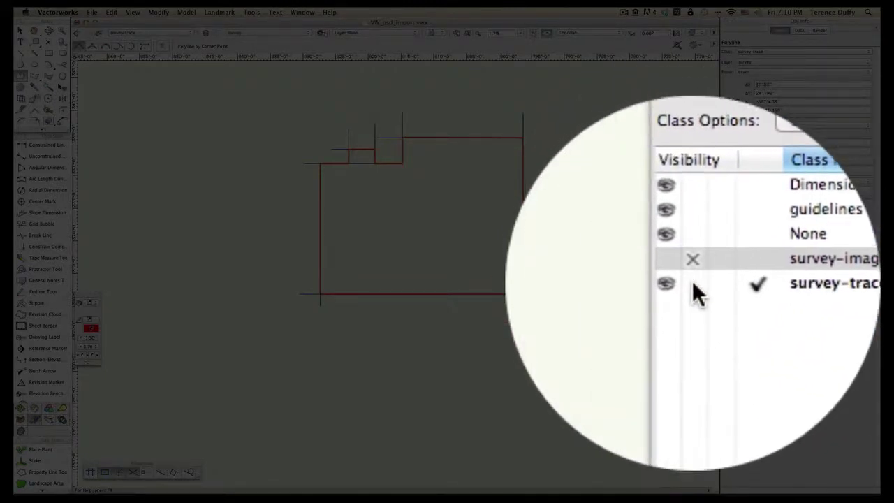
{"action": "left_click", "coordinate": [693, 280]}
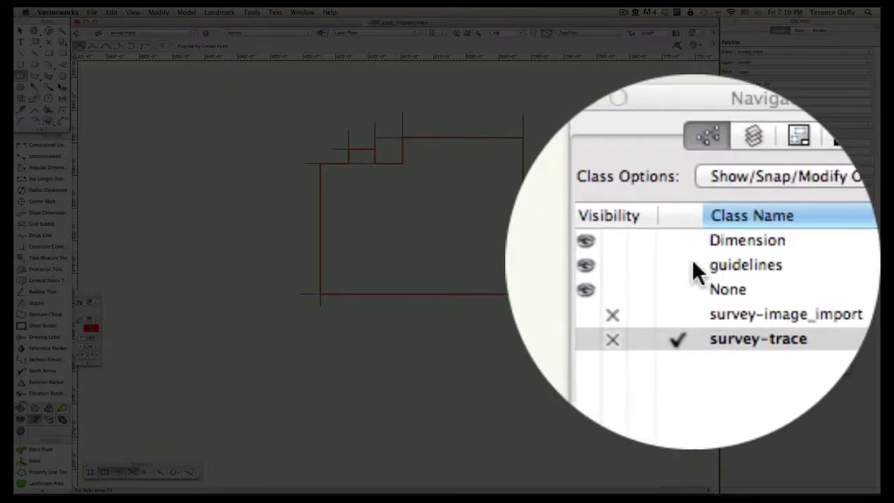
{"action": "left_click", "coordinate": [692, 259]}
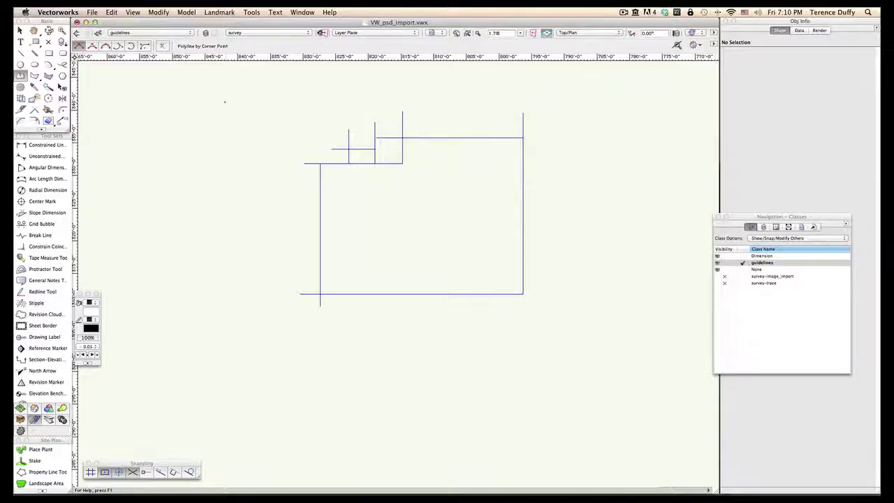
Step: Marquee-select and delete the nine guide lines, then show survey-trace again
{"action": "left_click", "coordinate": [20, 30]}
{"action": "left_click", "coordinate": [277, 136]}
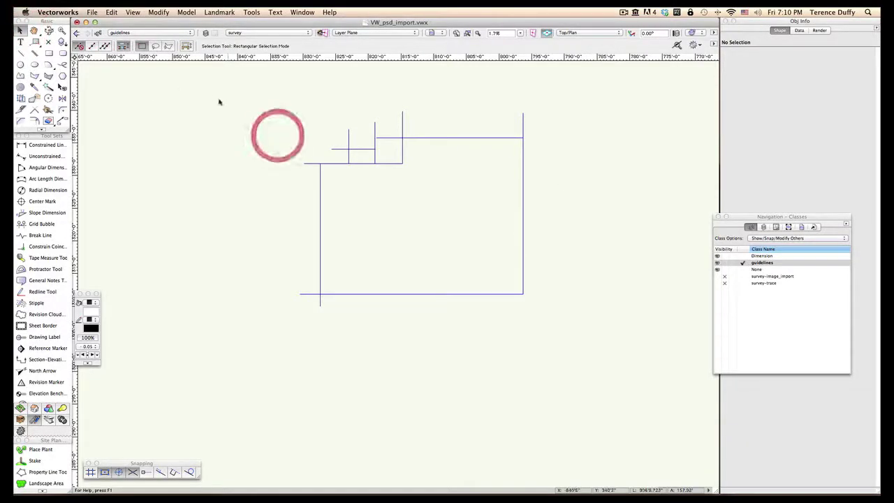
{"action": "left_click_drag", "start_coordinate": [452, 121], "coordinate": [568, 322]}
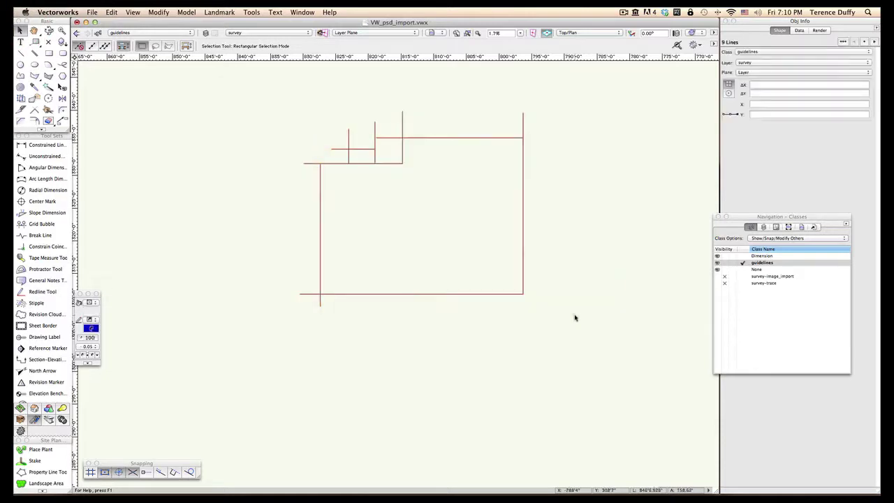
{"action": "key", "text": "Delete"}
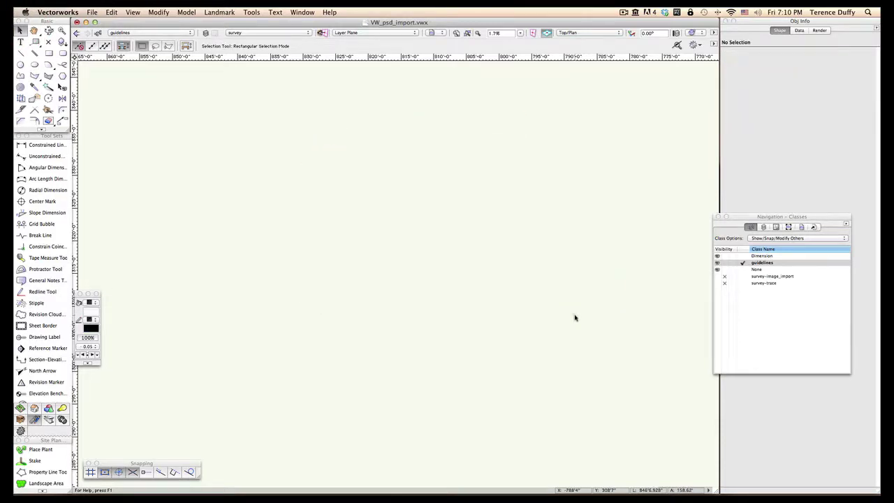
{"action": "left_click", "coordinate": [718, 283]}
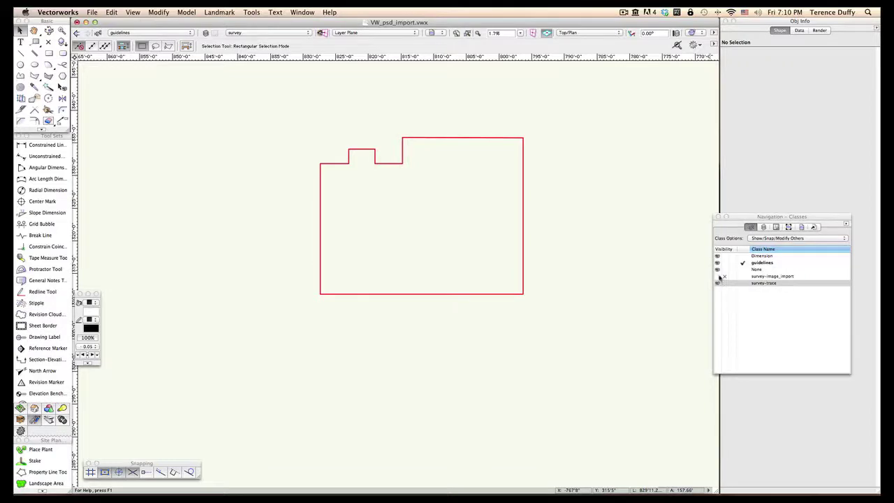
{"action": "left_click", "coordinate": [718, 277]}
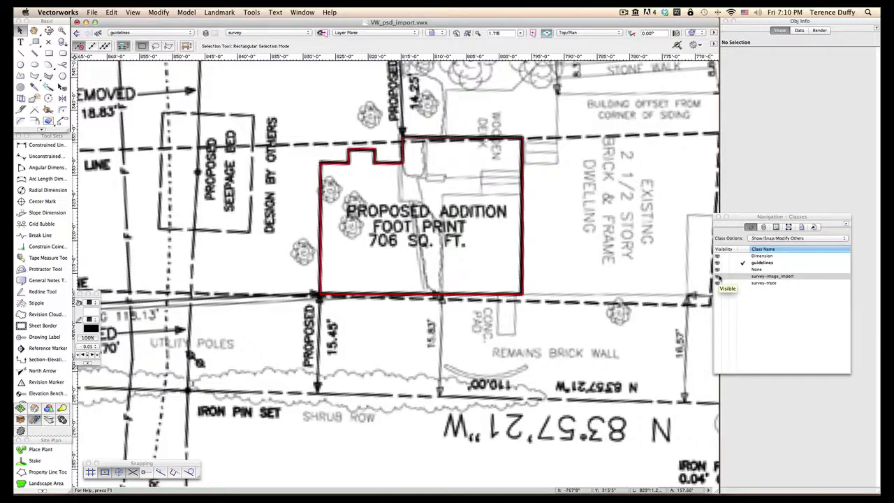
{"action": "scroll", "coordinate": [574, 295], "scroll_direction": "down", "scroll_amount": 2}
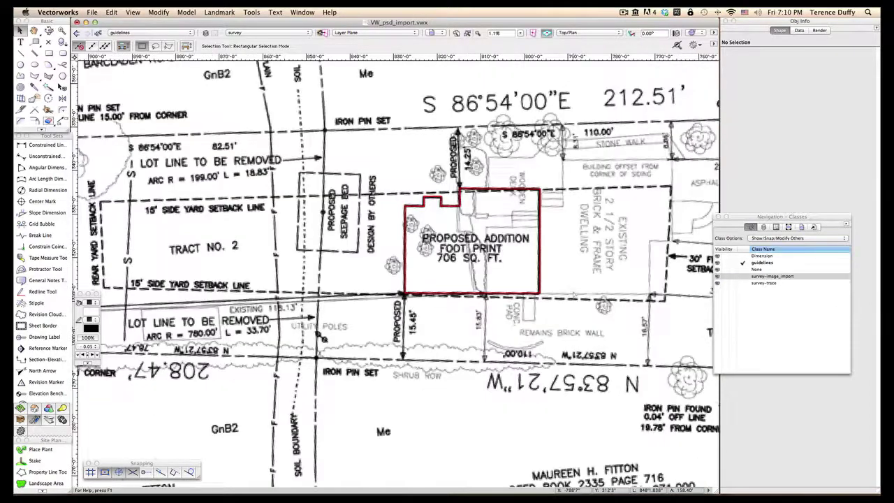
{"action": "scroll", "coordinate": [574, 296], "scroll_direction": "down", "scroll_amount": 2}
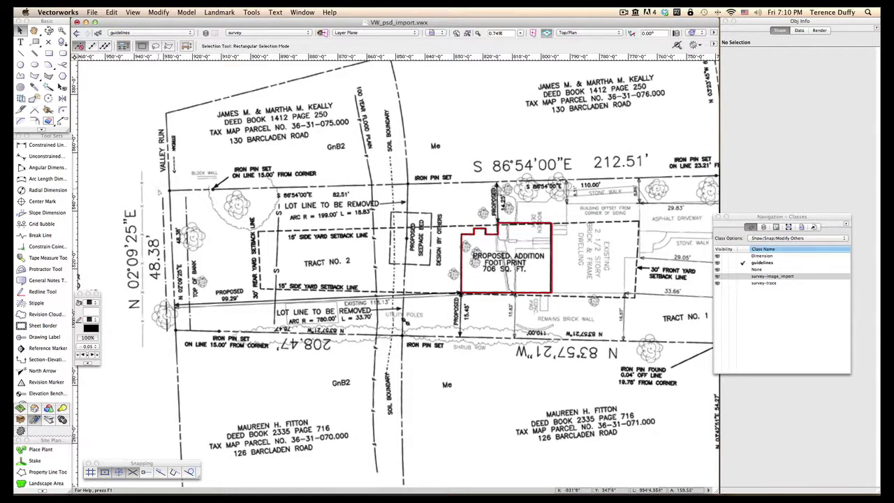
{"action": "key", "text": "space"}
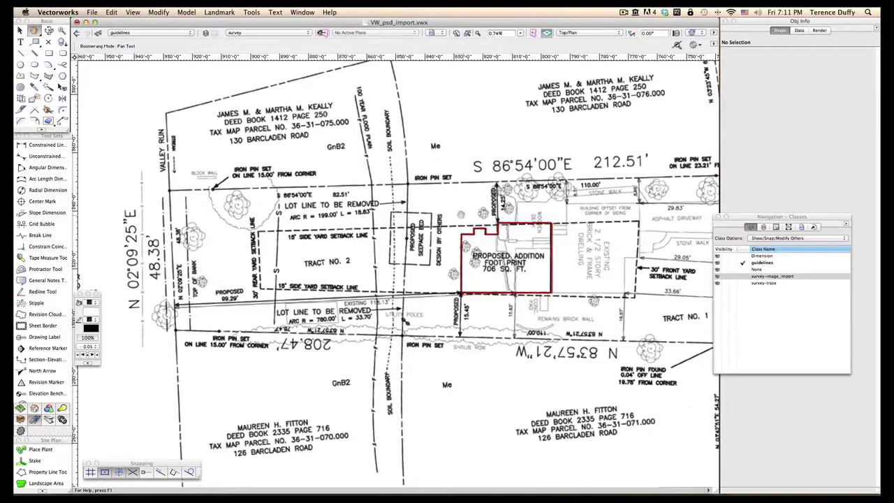
{"action": "left_click_drag", "start_coordinate": [464, 214], "coordinate": [257, 212]}
{"action": "mouse_move", "coordinate": [424, 217]}
{"action": "left_mouse_down"}
{"action": "mouse_move", "coordinate": [362, 214]}
{"action": "mouse_move", "coordinate": [515, 213]}
{"action": "left_mouse_up"}
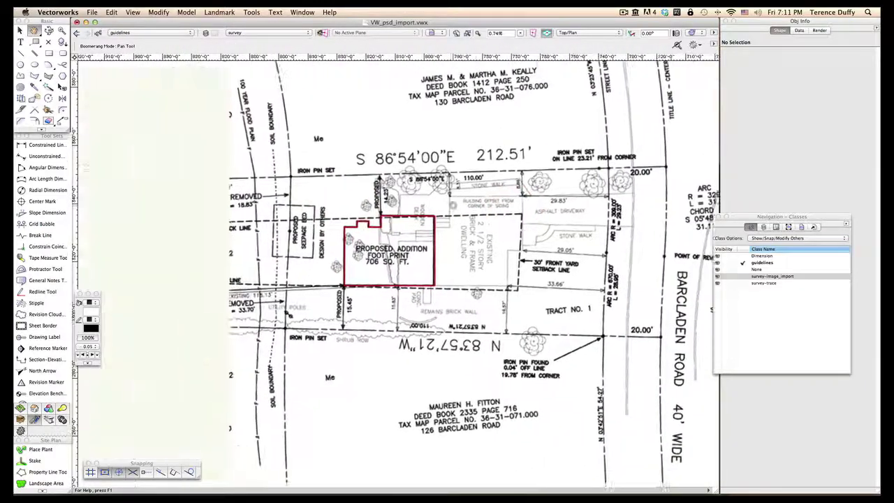
{"action": "left_click_drag", "start_coordinate": [335, 210], "coordinate": [402, 210]}
{"action": "left_click_drag", "start_coordinate": [283, 200], "coordinate": [417, 200]}
{"action": "left_click_drag", "start_coordinate": [350, 200], "coordinate": [351, 200]}
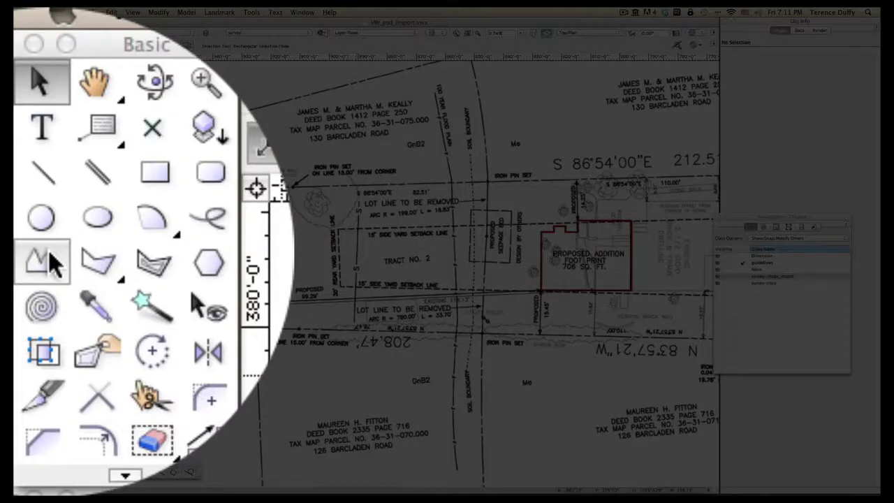
Step: Start a survey-trace polyline on the property line with intersection snapping turned on
{"action": "left_click", "coordinate": [50, 255]}
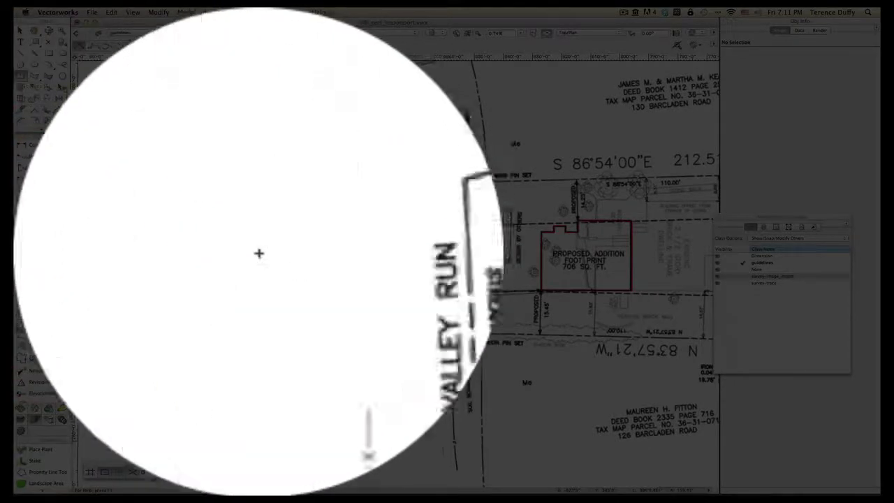
{"action": "left_click", "coordinate": [132, 33]}
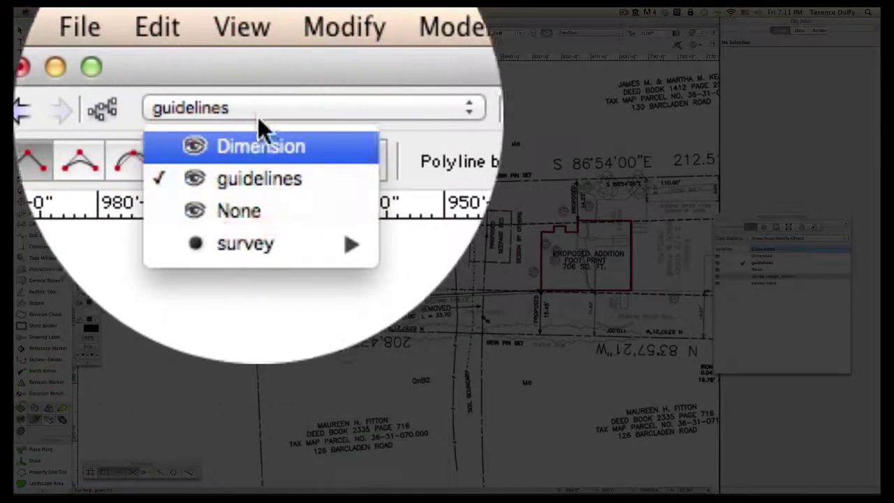
{"action": "left_click", "coordinate": [258, 255]}
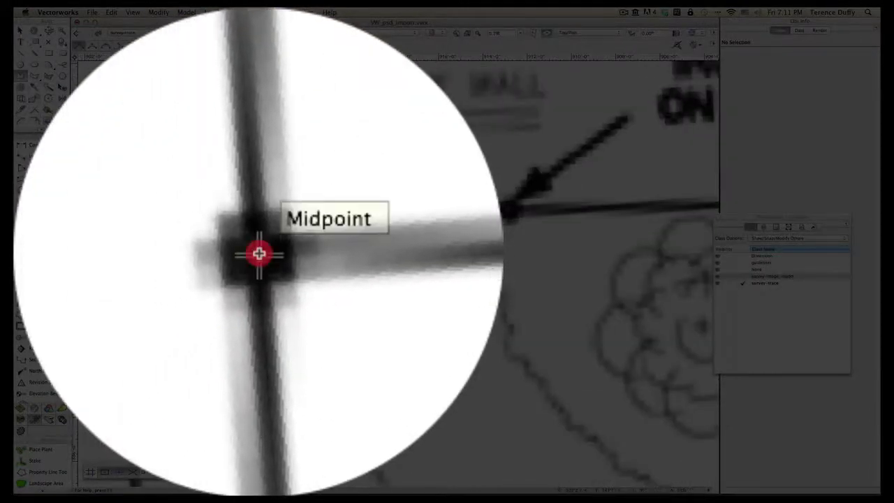
{"action": "left_click", "coordinate": [258, 254]}
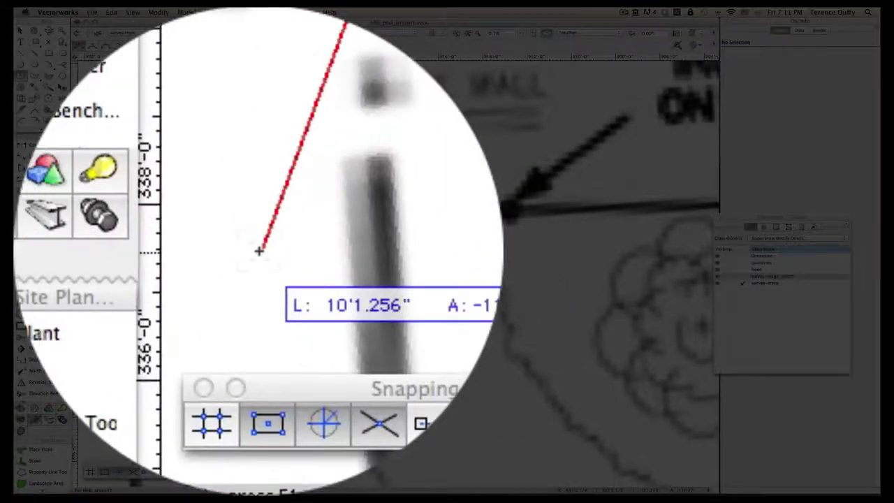
{"action": "left_click", "coordinate": [257, 405]}
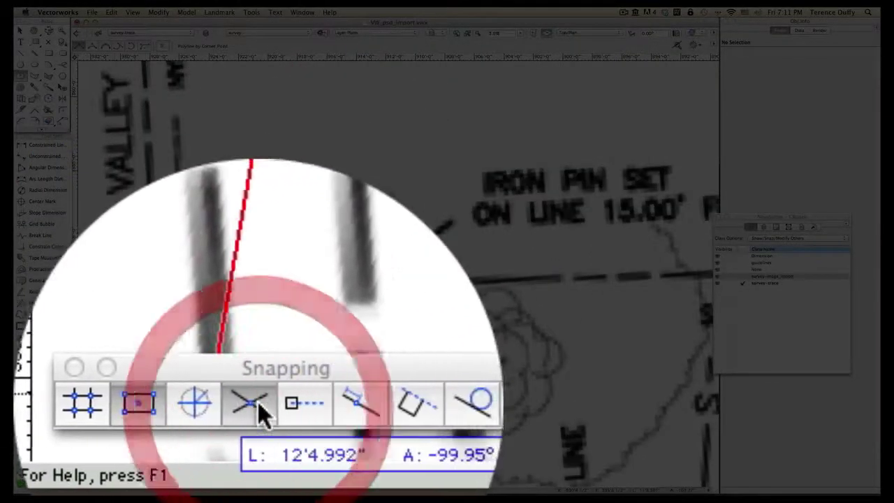
{"action": "left_click", "coordinate": [258, 408]}
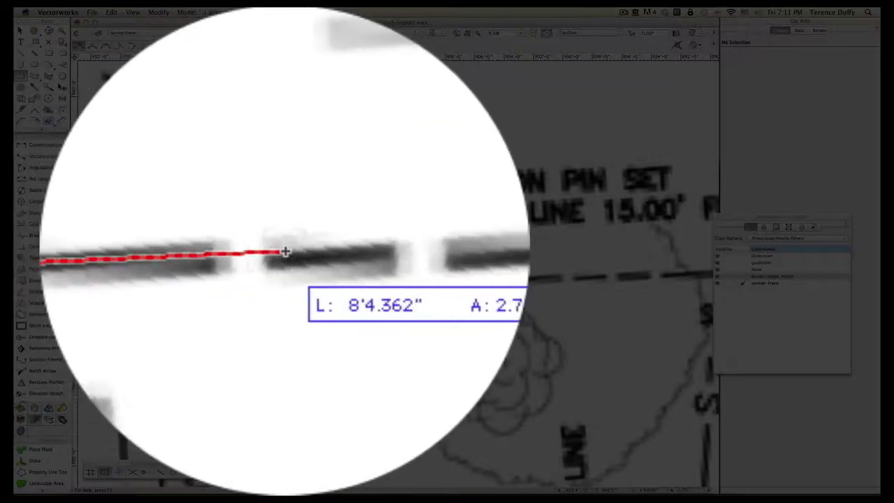
Step: Trace the property line vertex by vertex past the LOT LINE TO BE REMOVED
{"action": "left_click", "coordinate": [265, 249]}
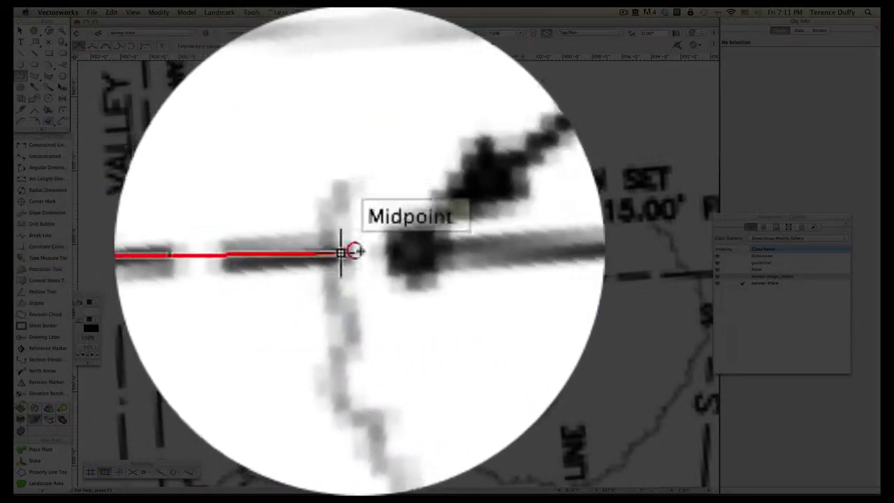
{"action": "left_click", "coordinate": [355, 250]}
{"action": "left_click", "coordinate": [552, 252]}
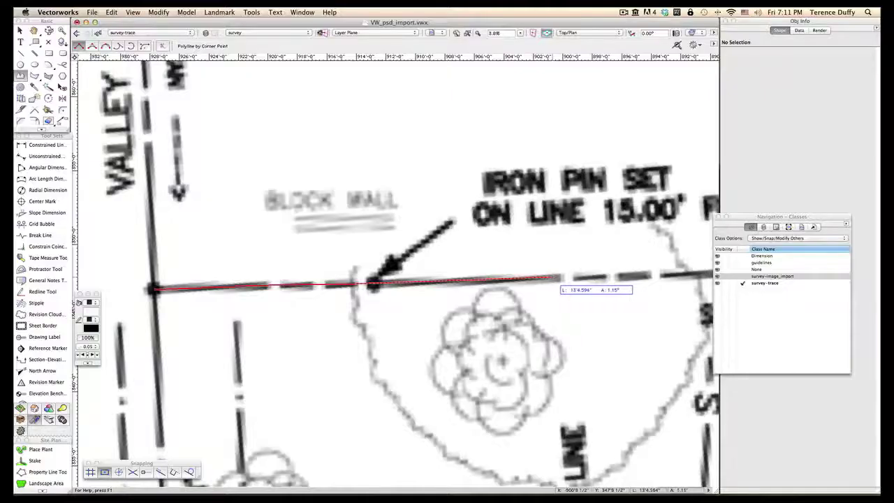
{"action": "key", "text": "space"}
{"action": "left_click_drag", "start_coordinate": [560, 277], "coordinate": [289, 281]}
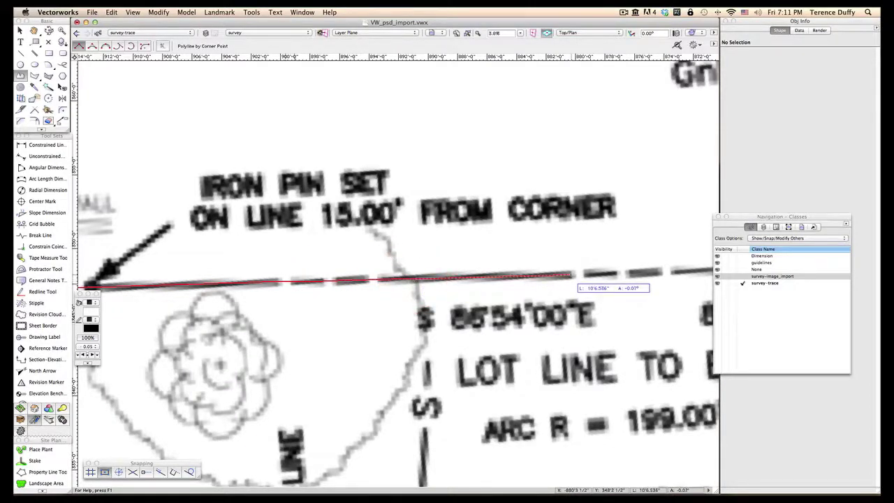
{"action": "left_click", "coordinate": [571, 278]}
{"action": "middle_click_drag", "start_coordinate": [572, 277], "coordinate": [351, 310]}
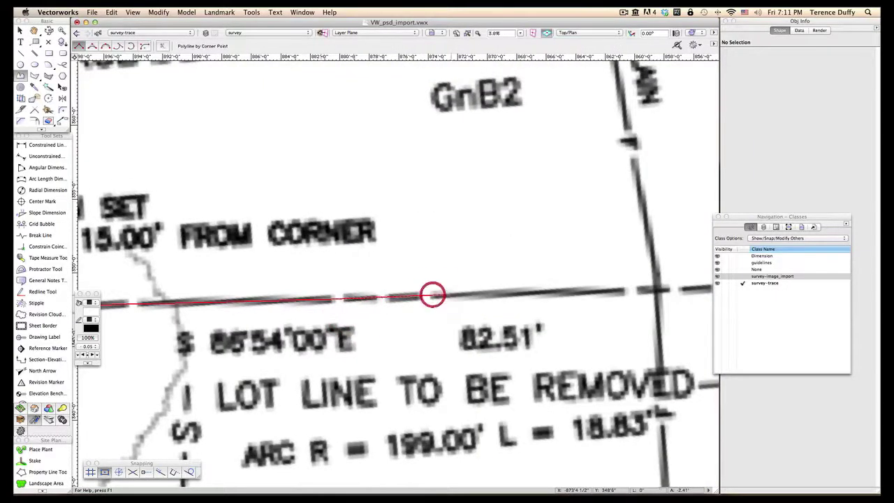
{"action": "middle_click_drag", "start_coordinate": [431, 295], "coordinate": [325, 308]}
{"action": "middle_click_drag", "start_coordinate": [392, 308], "coordinate": [305, 314]}
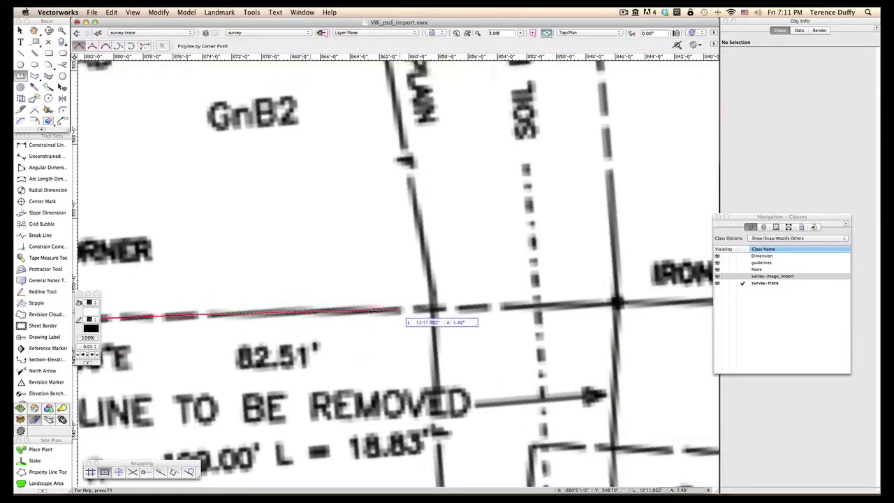
{"action": "left_click", "coordinate": [400, 308]}
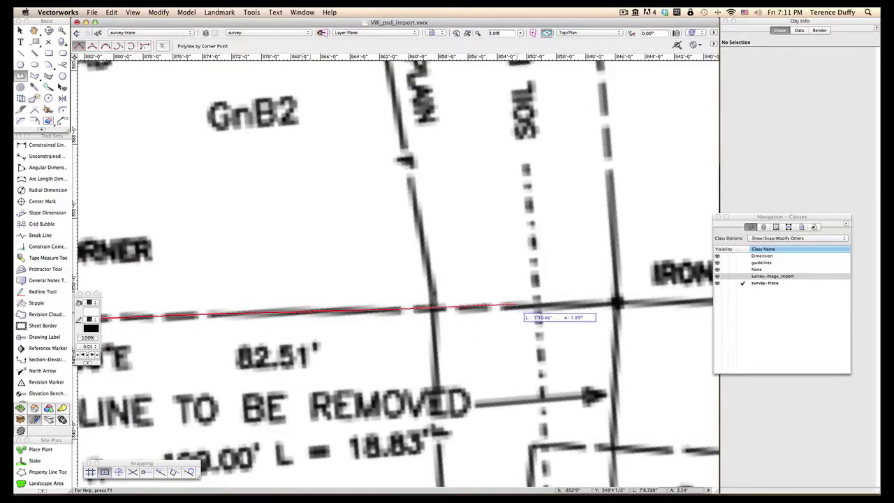
{"action": "left_click", "coordinate": [517, 305]}
{"action": "middle_click_drag", "start_coordinate": [553, 299], "coordinate": [267, 305]}
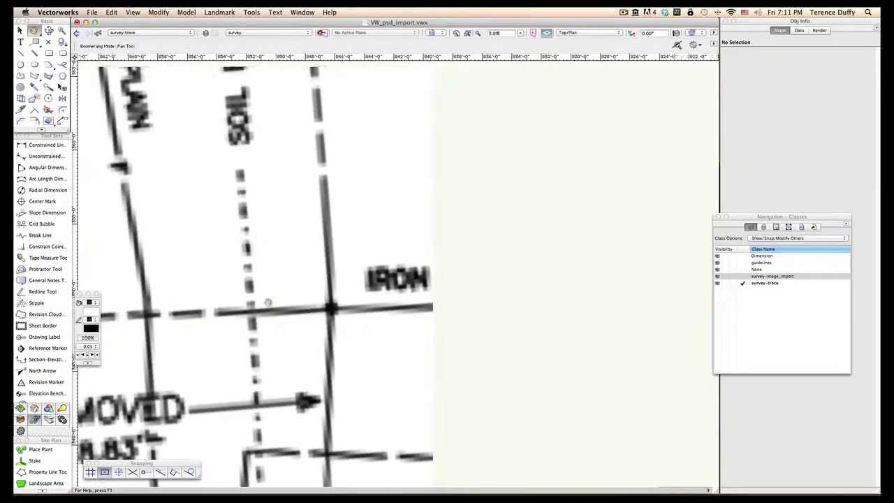
{"action": "left_click", "coordinate": [333, 306]}
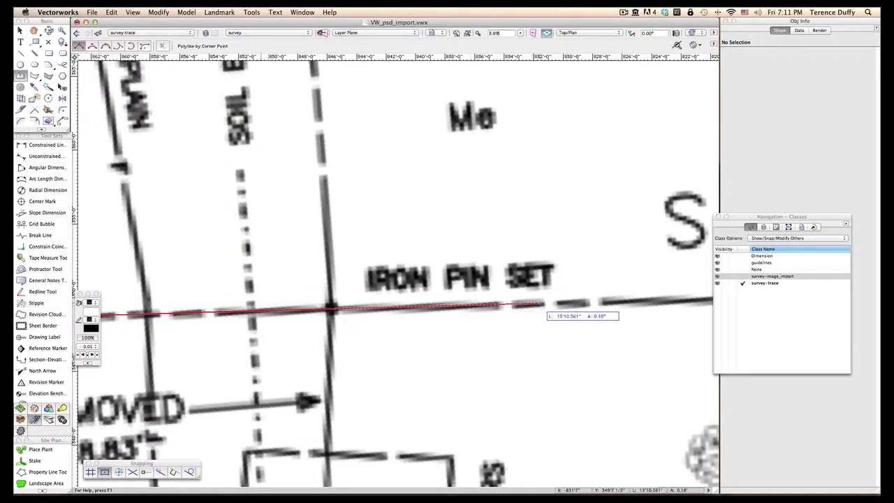
Step: Continue the trace along the dashed boundary past IRON PIN SET and the 212.51' stretch, then choose a menu command
{"action": "middle_click_drag", "start_coordinate": [562, 303], "coordinate": [325, 310]}
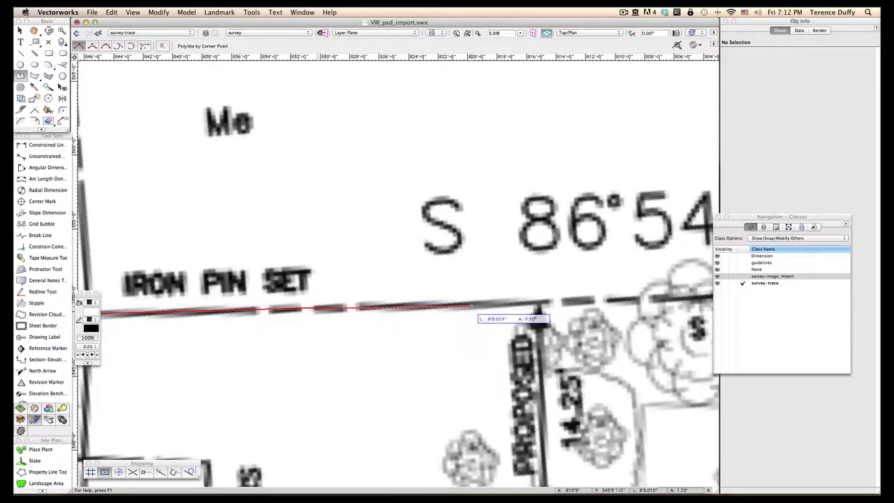
{"action": "left_click", "coordinate": [471, 304]}
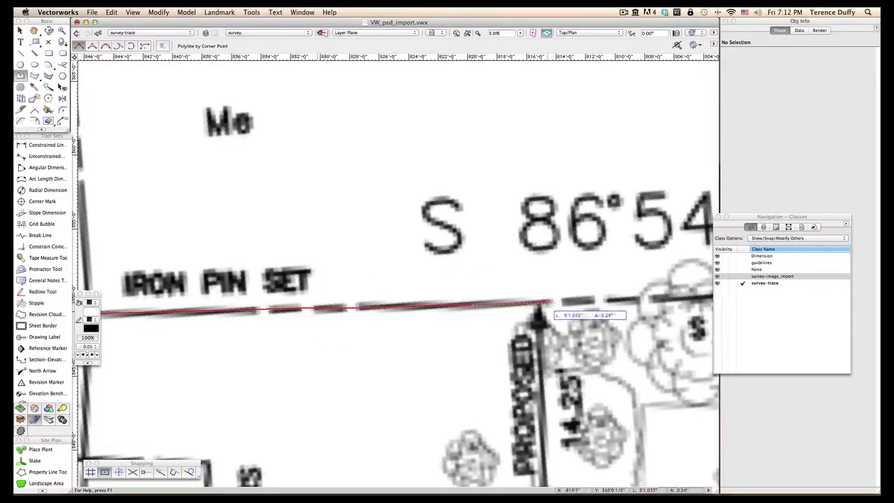
{"action": "left_click", "coordinate": [547, 302]}
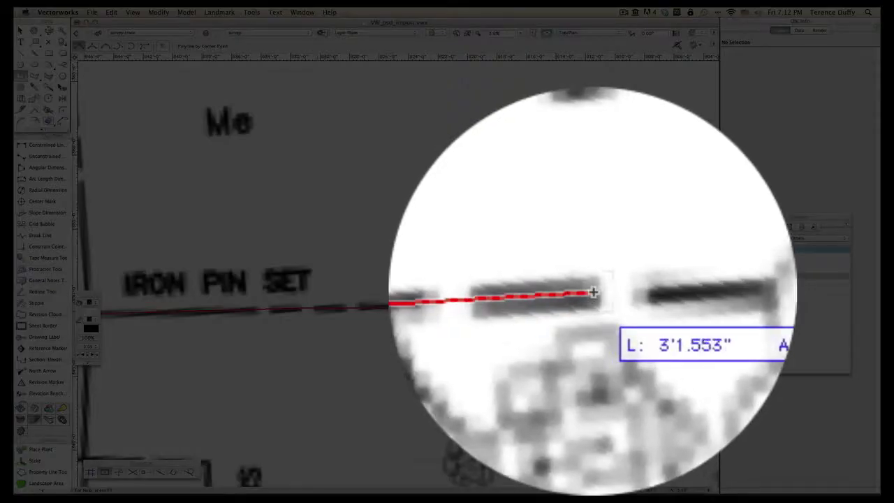
{"action": "left_click", "coordinate": [586, 301]}
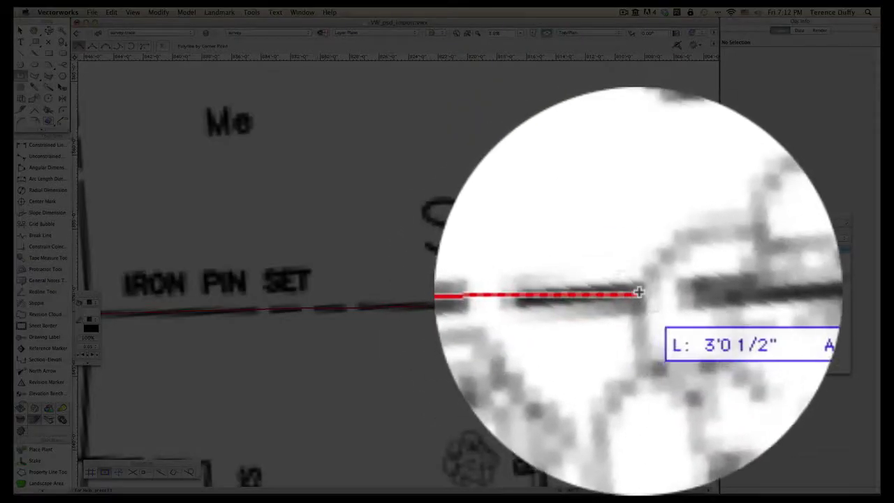
{"action": "left_click", "coordinate": [638, 292]}
{"action": "left_click_drag", "start_coordinate": [609, 309], "coordinate": [427, 311]}
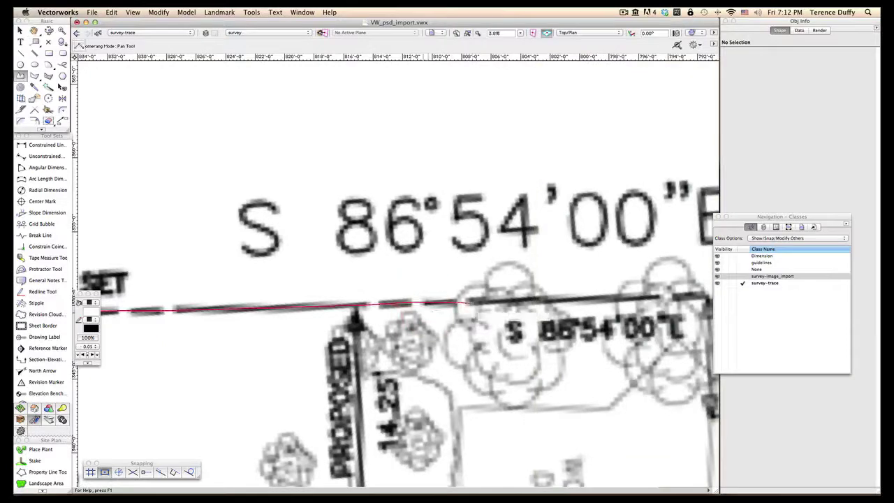
{"action": "left_click_drag", "start_coordinate": [604, 305], "coordinate": [393, 312]}
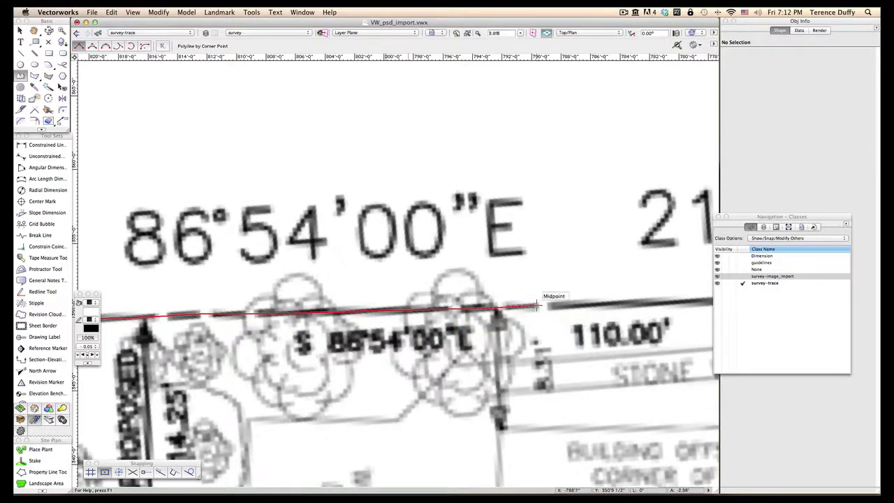
{"action": "left_click_drag", "start_coordinate": [545, 302], "coordinate": [252, 303]}
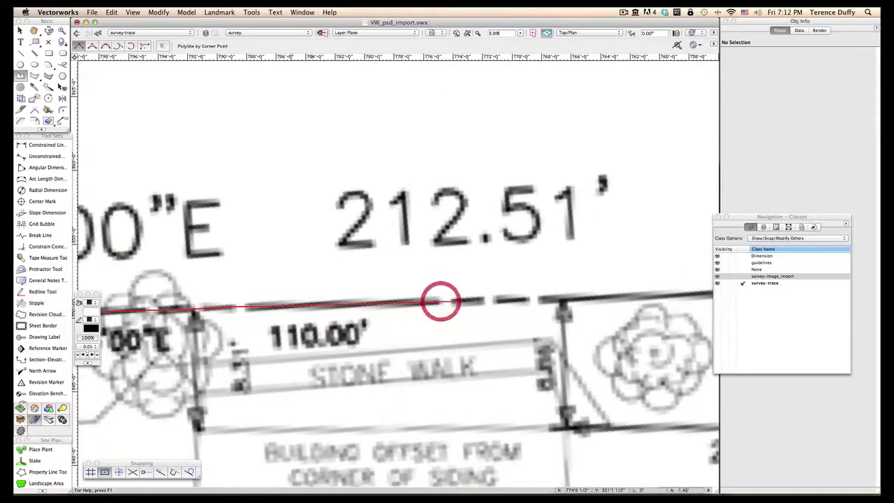
{"action": "left_click", "coordinate": [479, 299]}
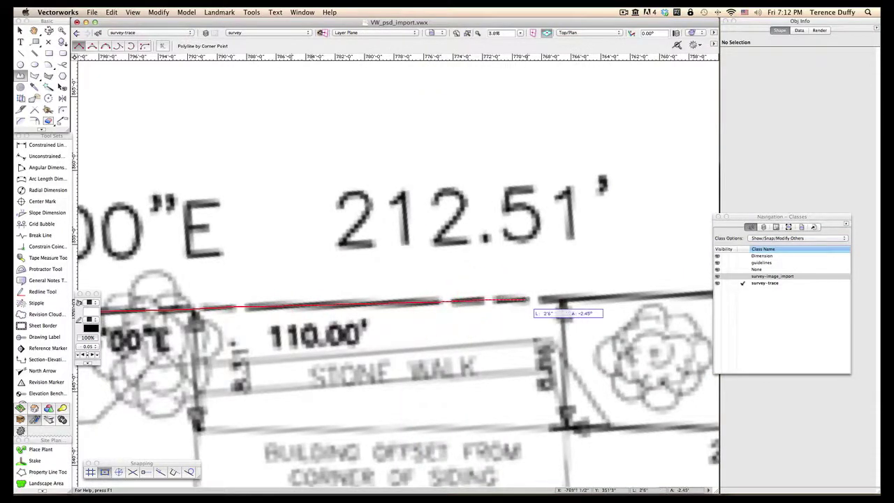
{"action": "left_click", "coordinate": [528, 298]}
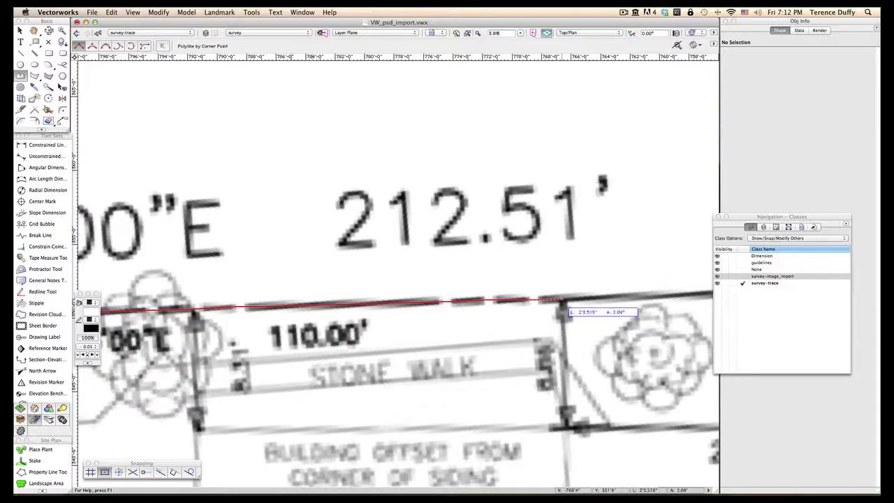
{"action": "left_click", "coordinate": [562, 299]}
{"action": "key", "text": "space"}
{"action": "left_click_drag", "start_coordinate": [577, 301], "coordinate": [307, 309]}
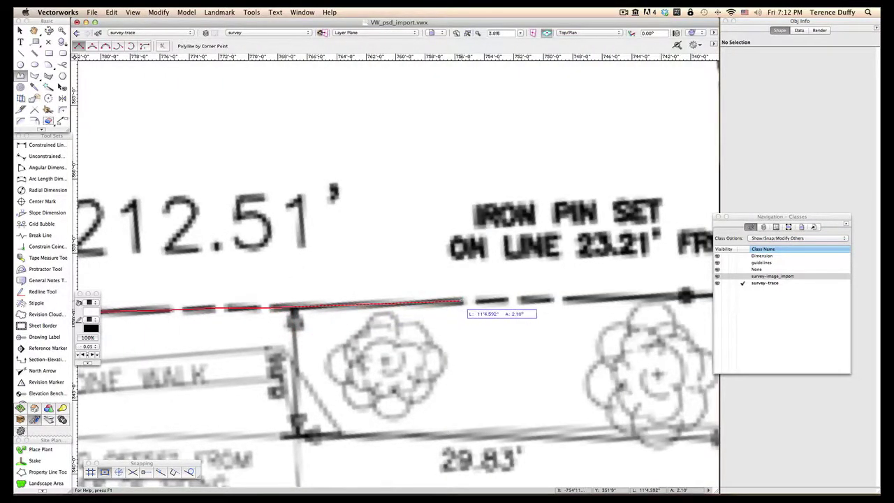
{"action": "left_click", "coordinate": [461, 301]}
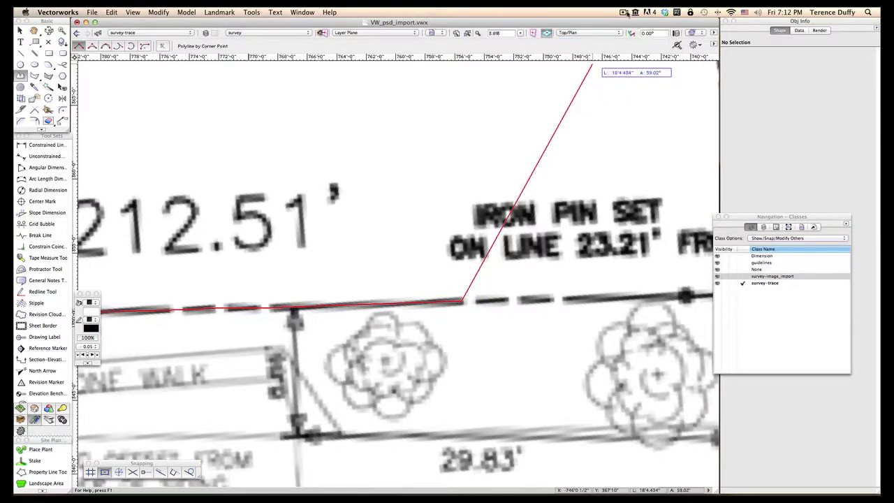
{"action": "left_click", "coordinate": [625, 12]}
{"action": "left_click", "coordinate": [632, 38]}
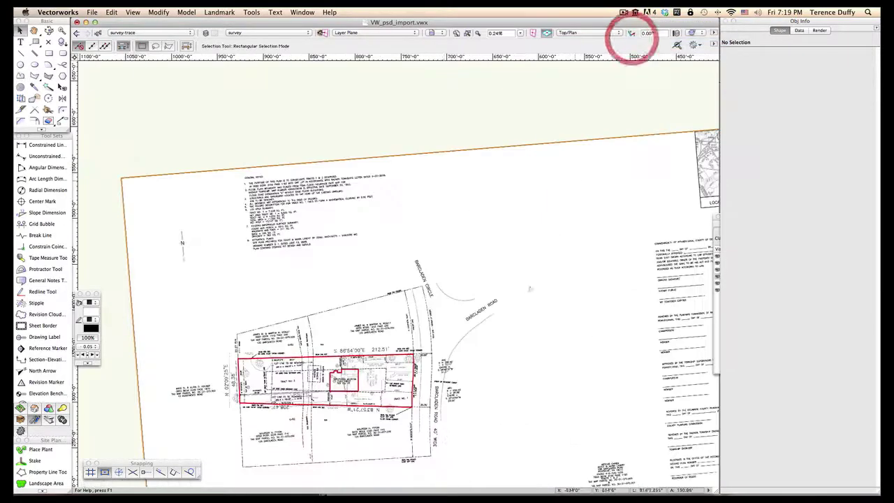
{"action": "scroll", "coordinate": [417, 438], "scroll_direction": "up", "scroll_amount": 3}
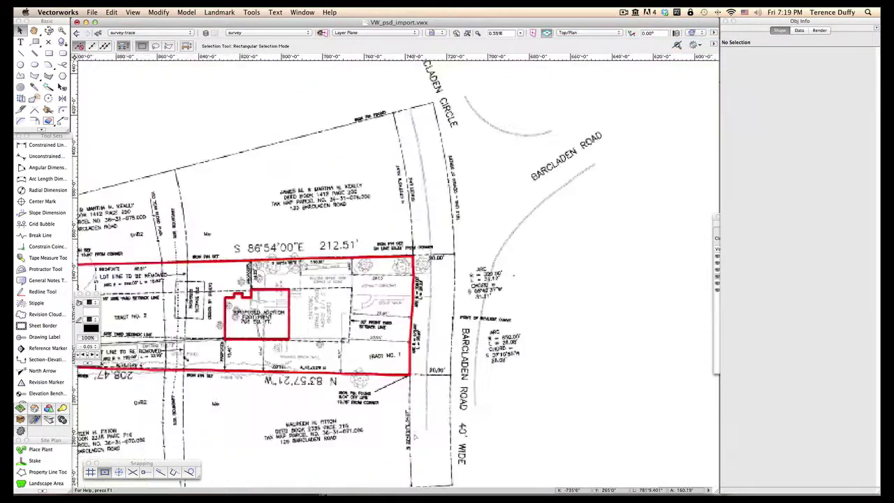
{"action": "key", "text": "space"}
{"action": "left_click_drag", "start_coordinate": [366, 415], "coordinate": [463, 373]}
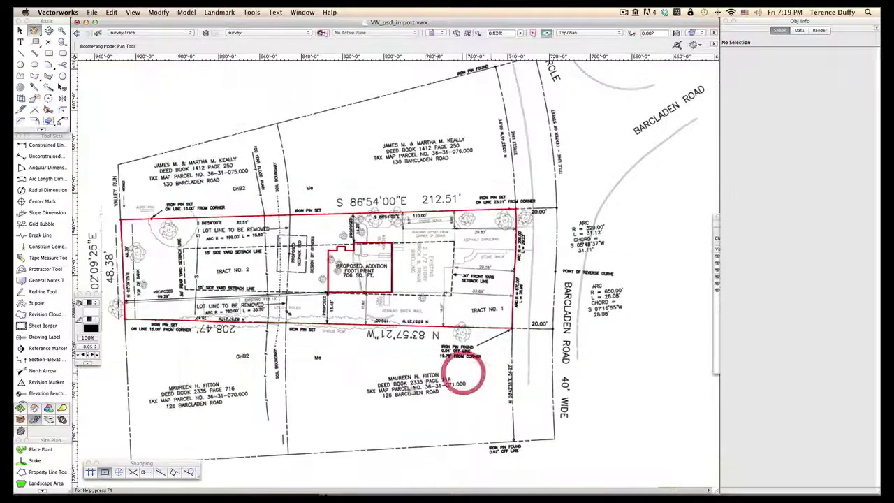
{"action": "scroll", "coordinate": [545, 341], "scroll_direction": "down", "scroll_amount": 3}
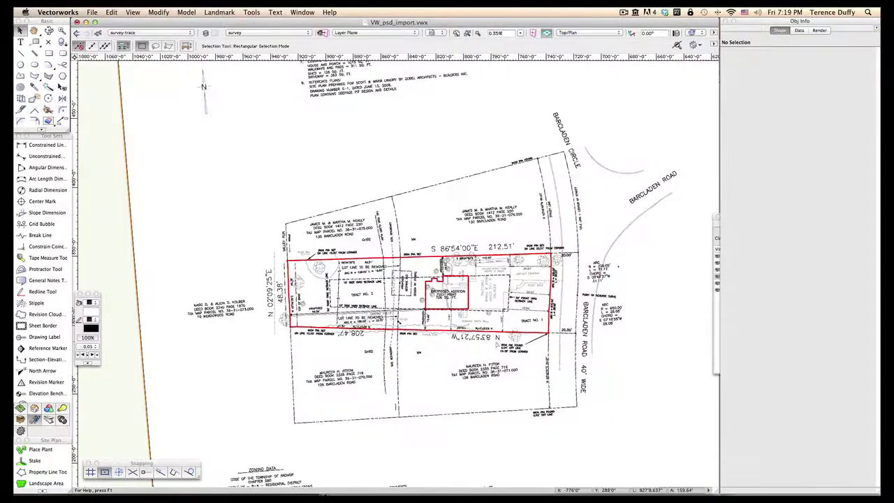
{"action": "left_click", "coordinate": [650, 357]}
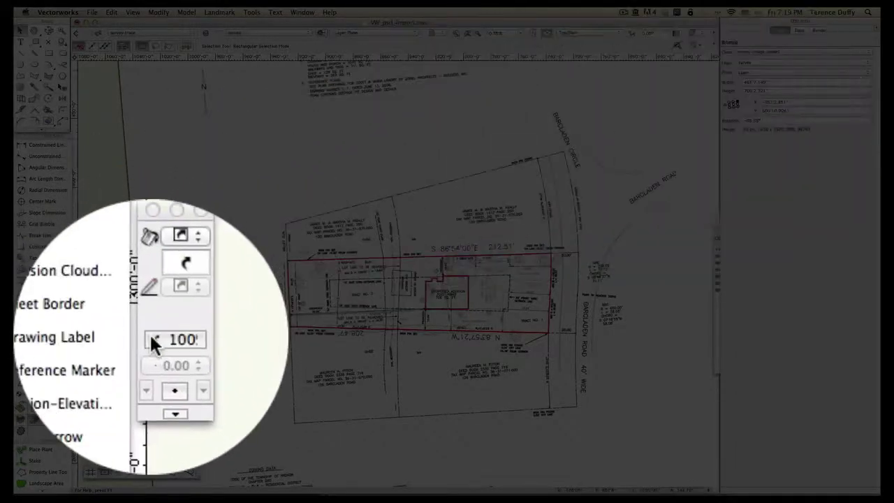
{"action": "left_click", "coordinate": [82, 337]}
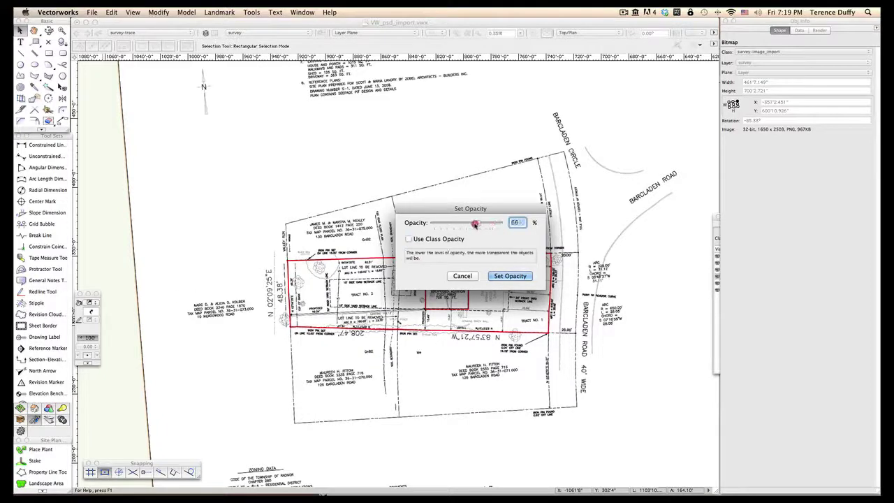
{"action": "left_click", "coordinate": [509, 276]}
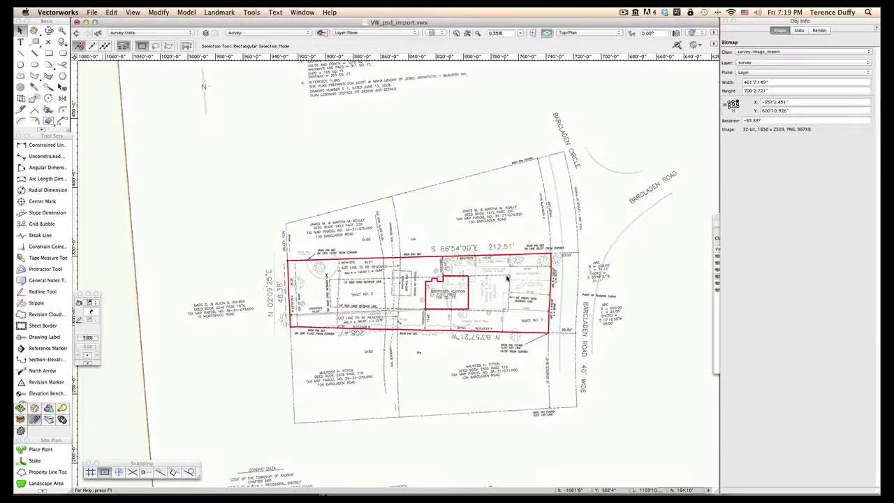
{"action": "scroll", "coordinate": [480, 323], "scroll_direction": "up", "scroll_amount": 1}
{"action": "scroll", "coordinate": [481, 322], "scroll_direction": "down", "scroll_amount": 1}
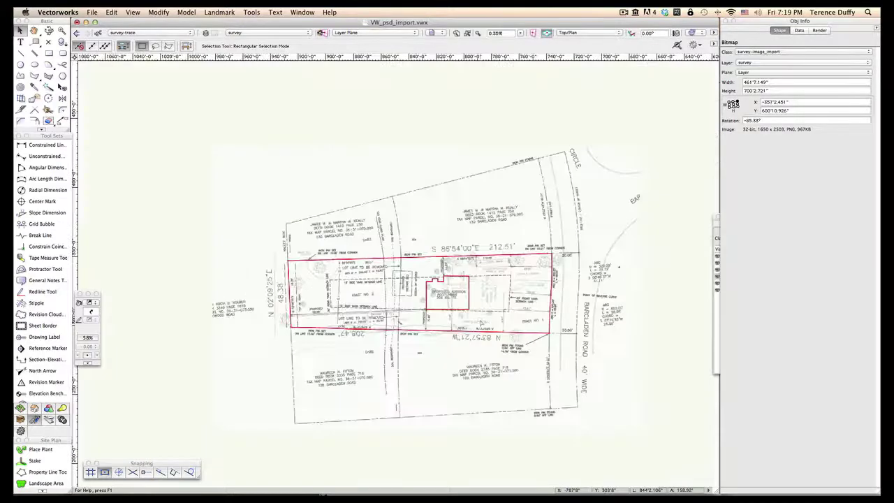
{"action": "left_click", "coordinate": [88, 337]}
{"action": "left_click_drag", "start_coordinate": [468, 225], "coordinate": [479, 225]}
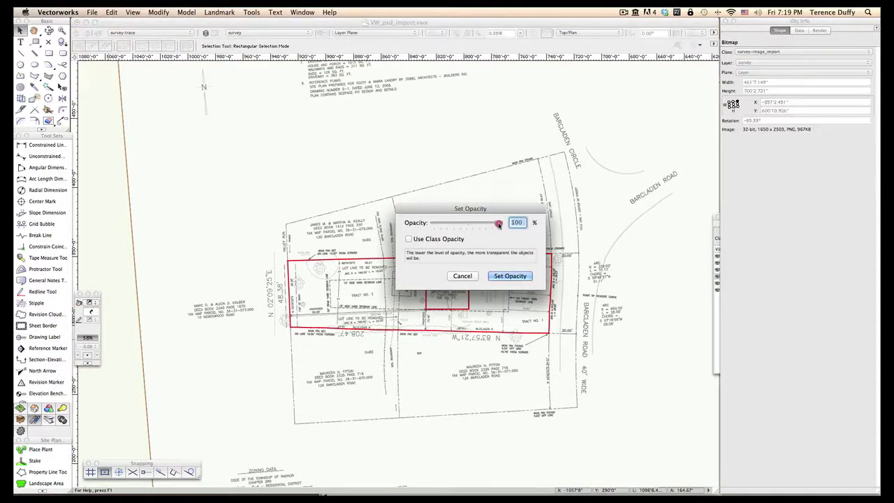
{"action": "left_click", "coordinate": [508, 276]}
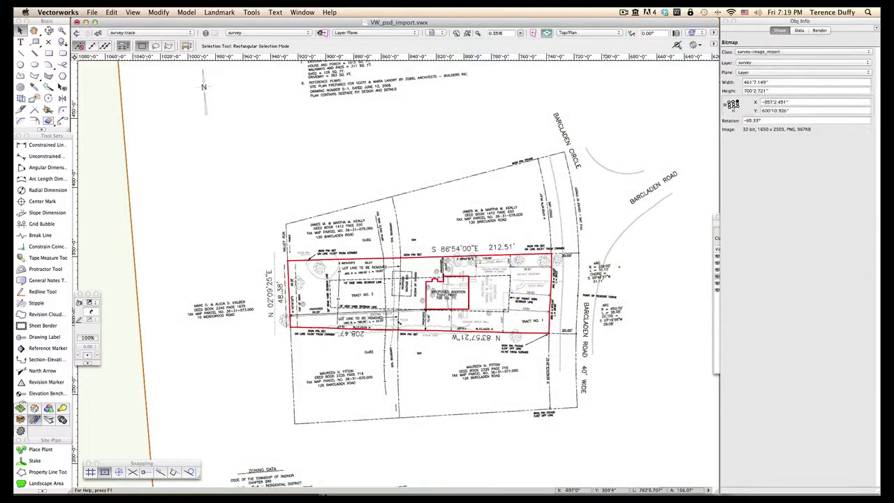
{"action": "scroll", "coordinate": [607, 316], "scroll_direction": "down", "scroll_amount": 2}
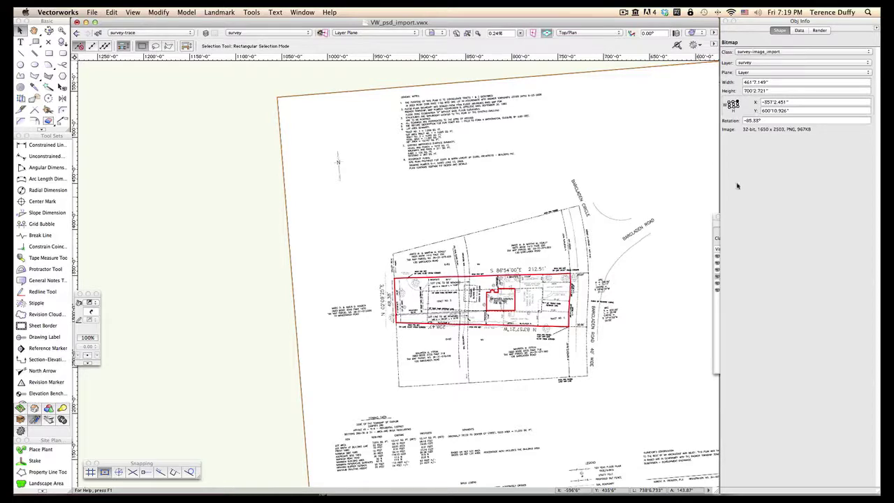
Step: Hide the survey-image_import class so only the red traced outlines remain visible
{"action": "left_click", "coordinate": [717, 305]}
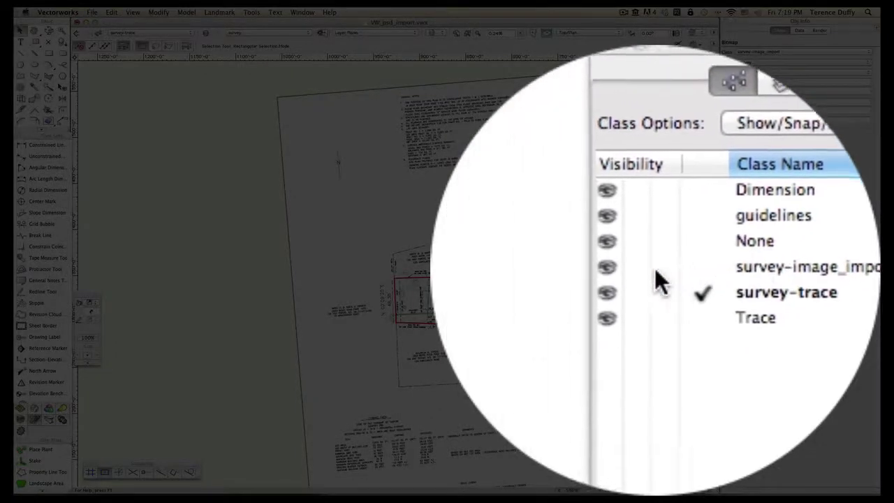
{"action": "left_click", "coordinate": [655, 270]}
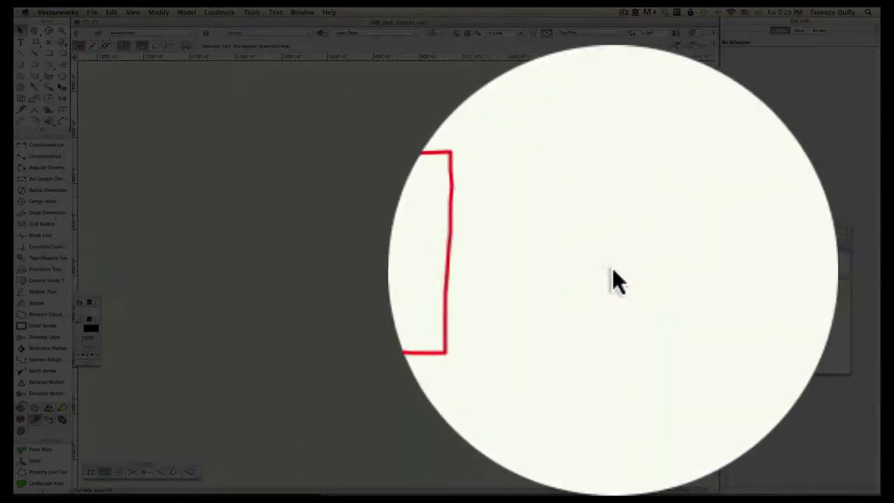
{"action": "scroll", "coordinate": [569, 311], "scroll_direction": "up", "scroll_amount": 3}
{"action": "scroll", "coordinate": [562, 314], "scroll_direction": "down", "scroll_amount": 2}
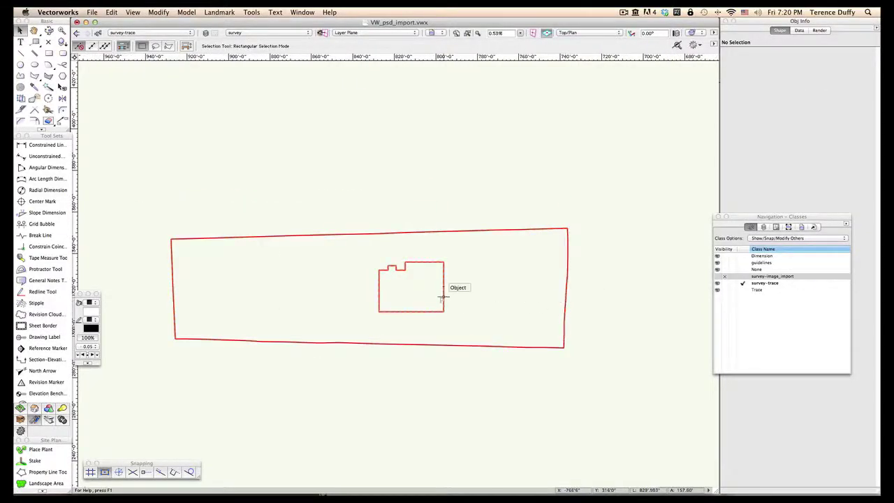
{"action": "left_click", "coordinate": [451, 186]}
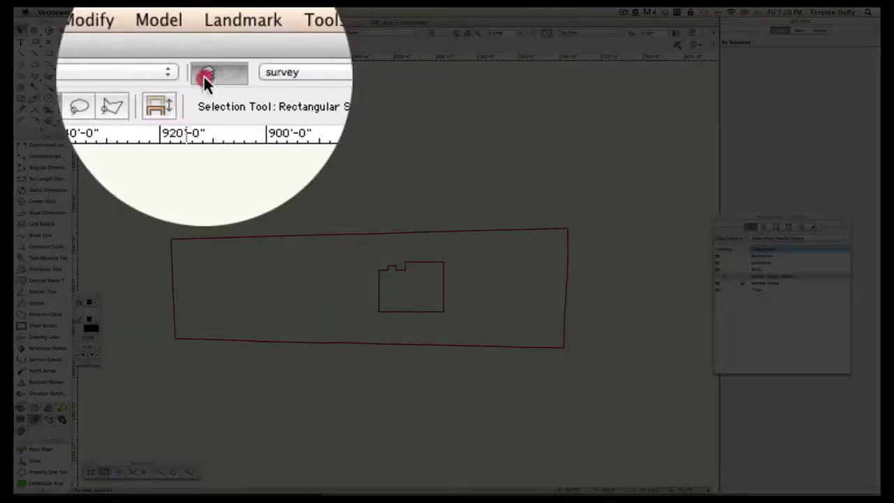
Step: Add a design layer named 'existing' at the top of the design layer list
{"action": "left_click", "coordinate": [205, 38]}
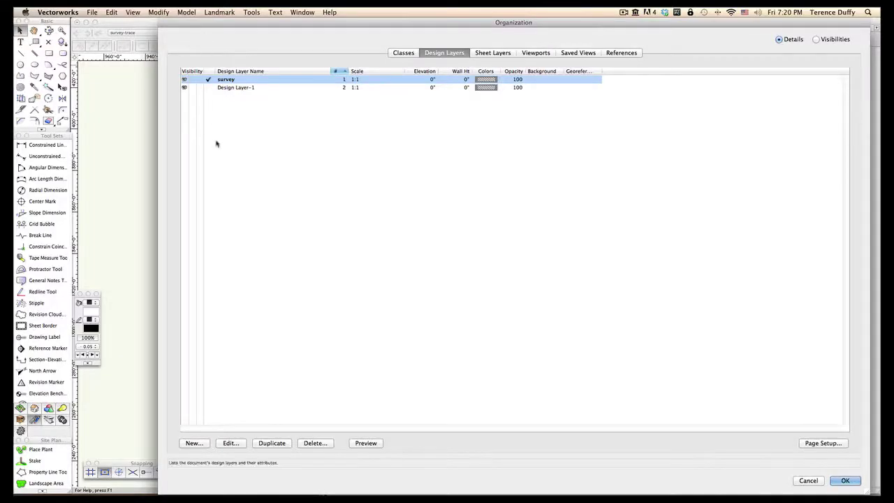
{"action": "left_click", "coordinate": [193, 443]}
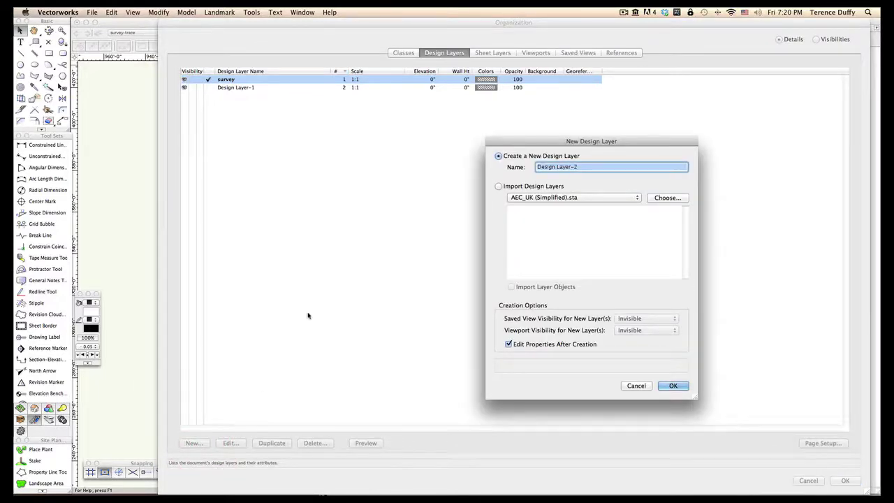
{"action": "type", "text": "existing"}
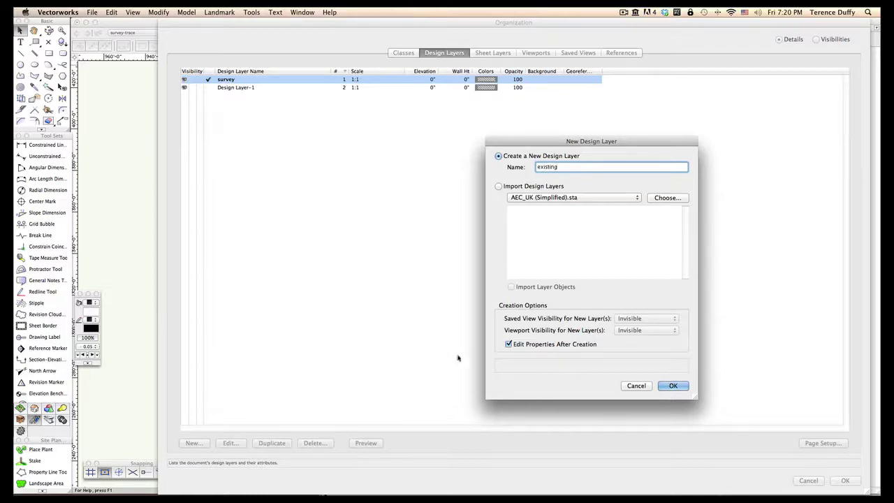
{"action": "left_click", "coordinate": [674, 385]}
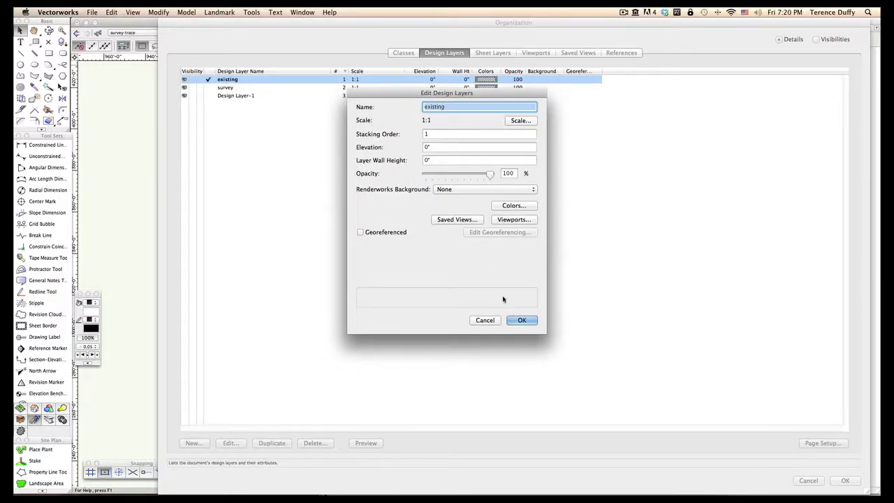
{"action": "left_click", "coordinate": [523, 321]}
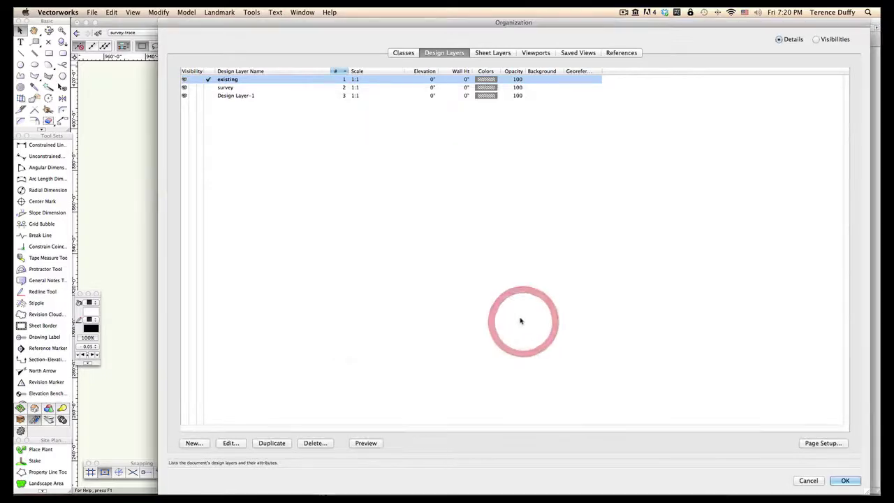
Step: Create a new class named 'existing-PL'
{"action": "left_click", "coordinate": [403, 53]}
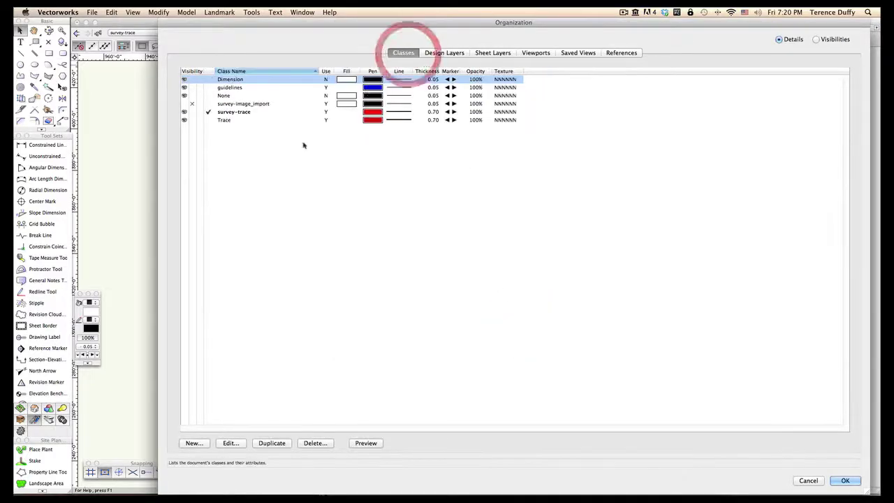
{"action": "left_click", "coordinate": [191, 446]}
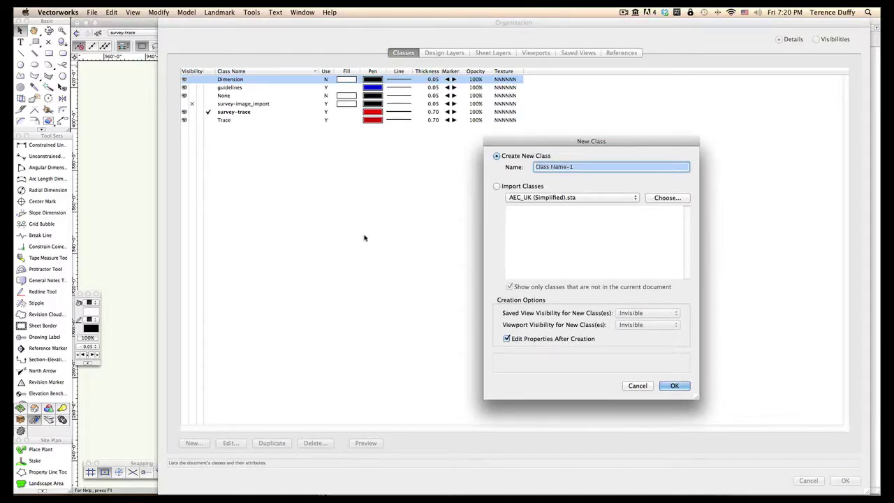
{"action": "type", "text": "existing-PL"}
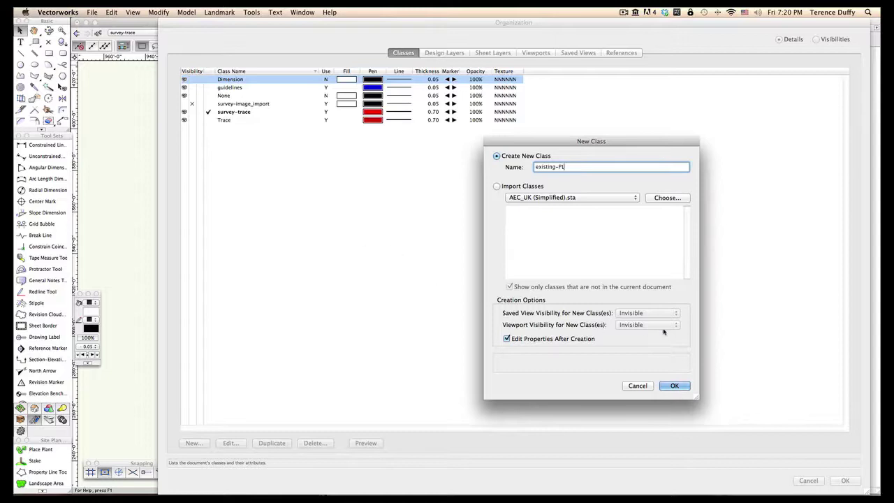
{"action": "left_click", "coordinate": [673, 387]}
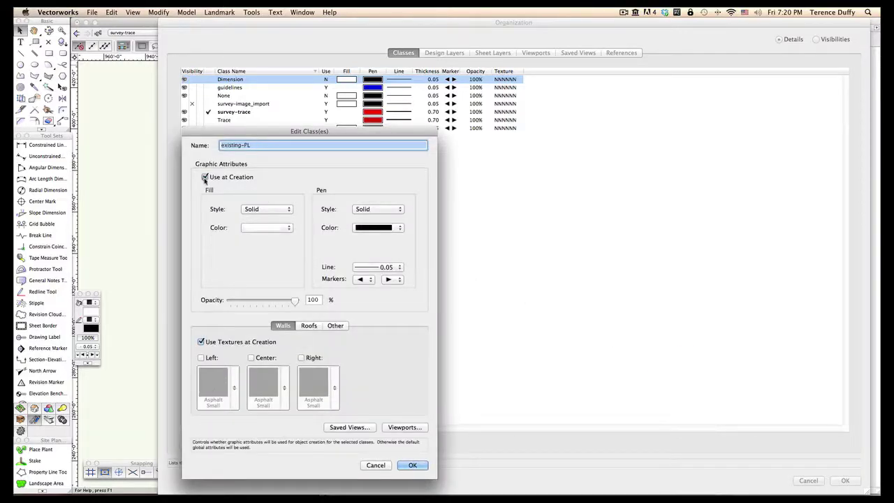
Step: Give existing-PL no fill and a 0.70 ISO-05 dashed pen, then save it
{"action": "left_click", "coordinate": [258, 211]}
{"action": "left_click", "coordinate": [259, 200]}
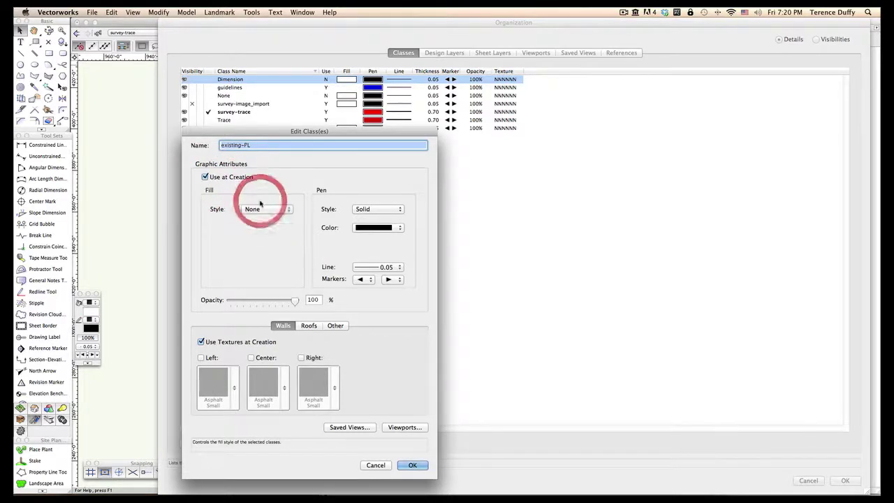
{"action": "left_click", "coordinate": [377, 209]}
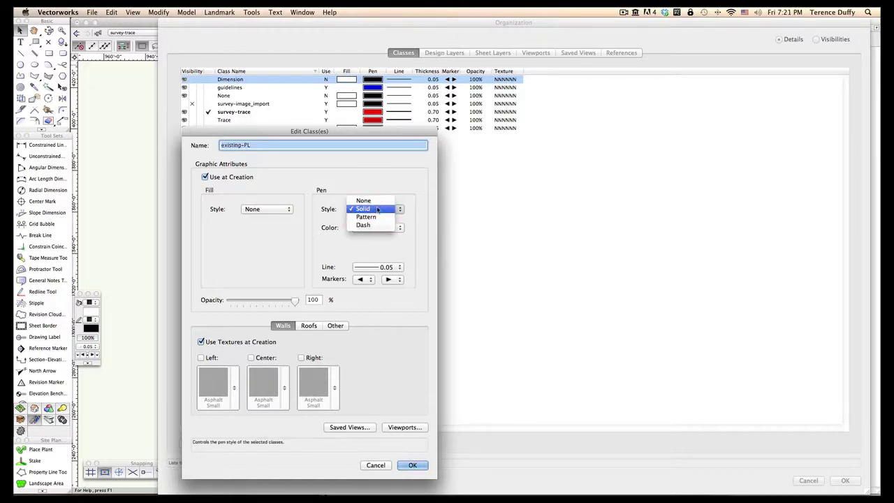
{"action": "left_click", "coordinate": [377, 208]}
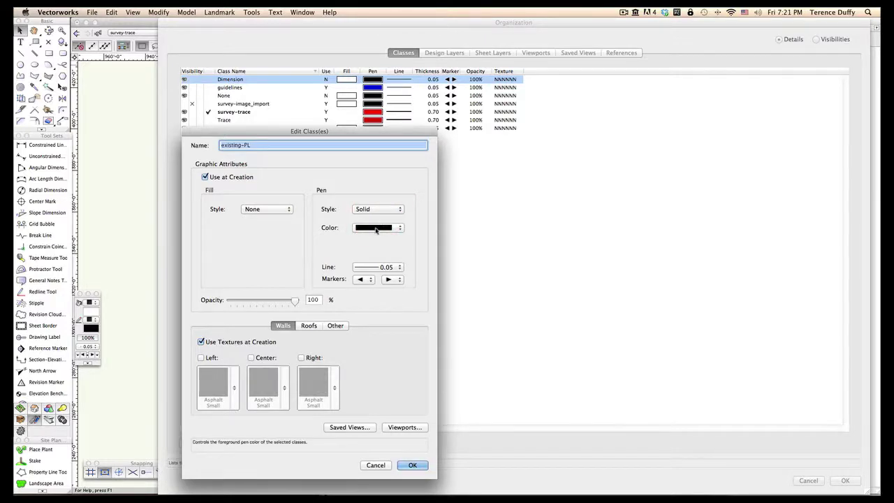
{"action": "left_click", "coordinate": [377, 266]}
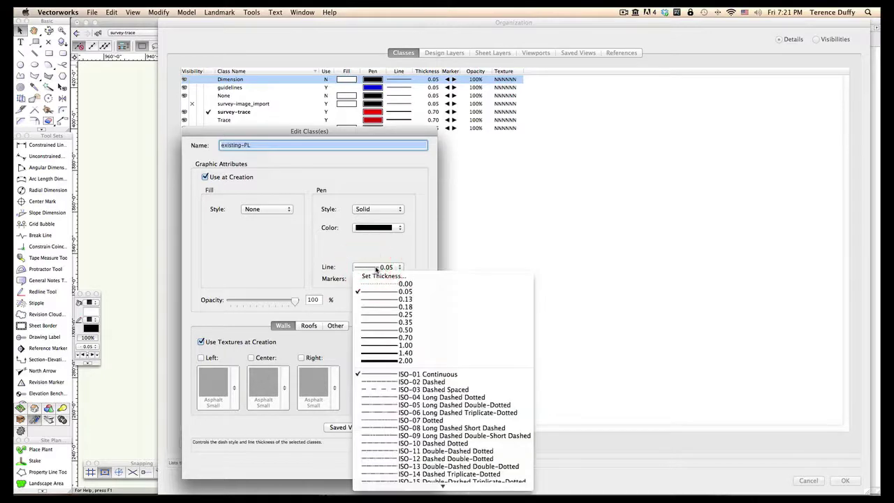
{"action": "left_click", "coordinate": [386, 337]}
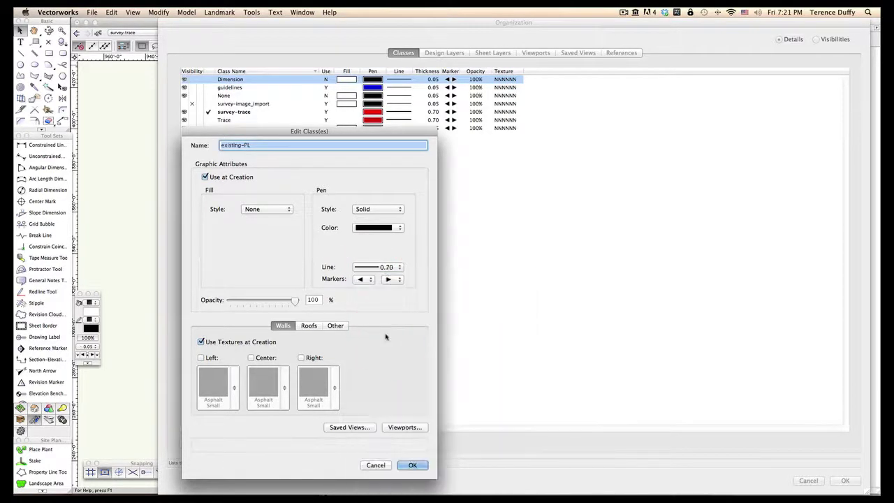
{"action": "left_click", "coordinate": [381, 268]}
{"action": "scroll", "coordinate": [466, 390], "scroll_direction": "down", "scroll_amount": 2}
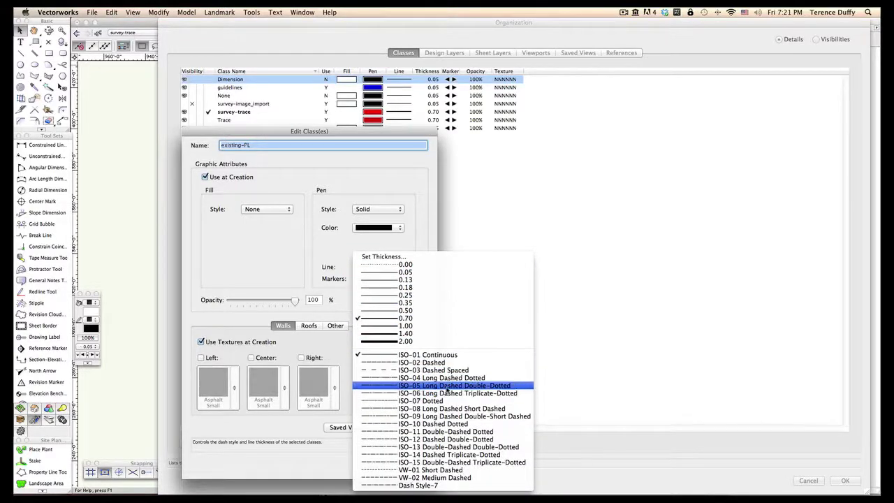
{"action": "left_click", "coordinate": [481, 389]}
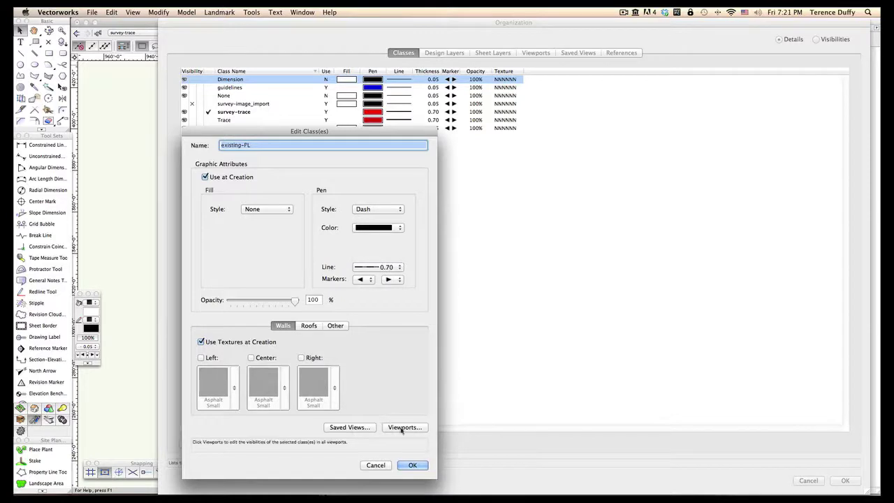
{"action": "left_click", "coordinate": [411, 464]}
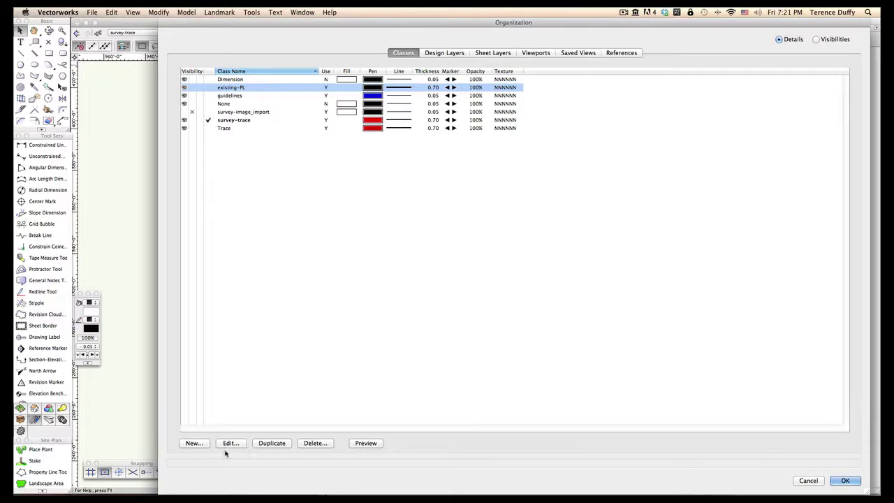
Step: Add class 'existing-structure', used at creation, with a solid pale tan fill
{"action": "left_click", "coordinate": [193, 443]}
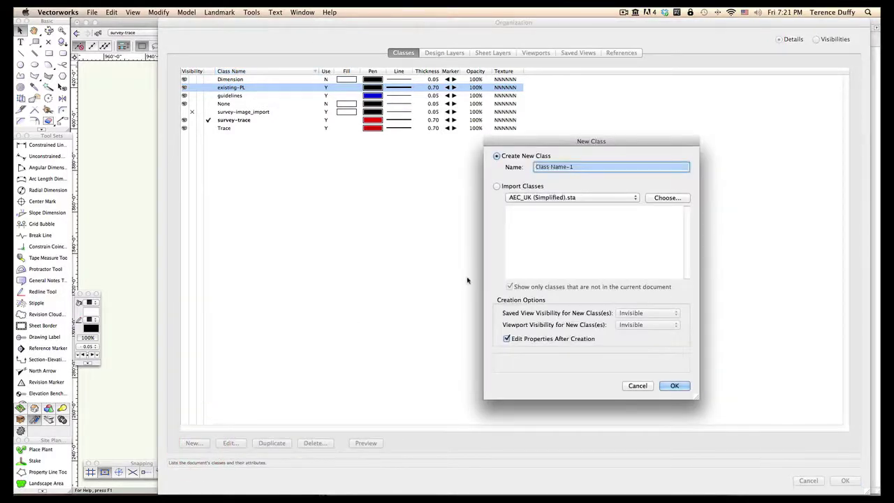
{"action": "type", "text": "ex"}
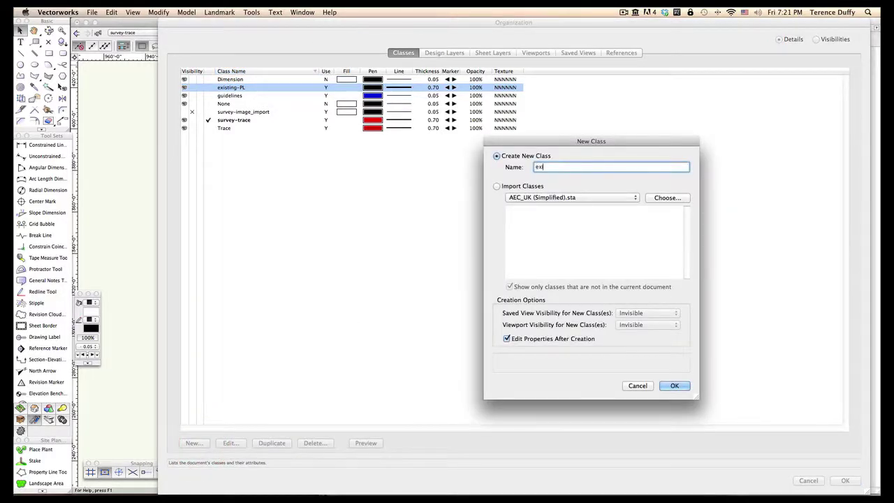
{"action": "type", "text": "isting-structure"}
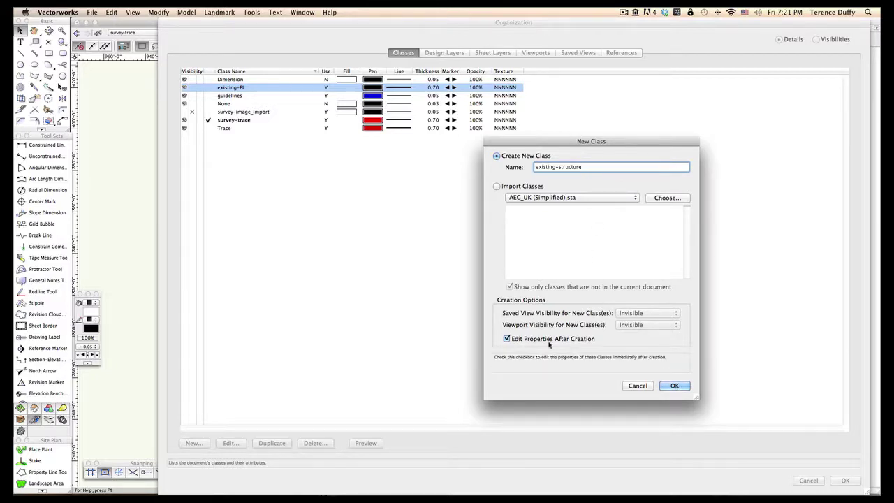
{"action": "left_click", "coordinate": [673, 386]}
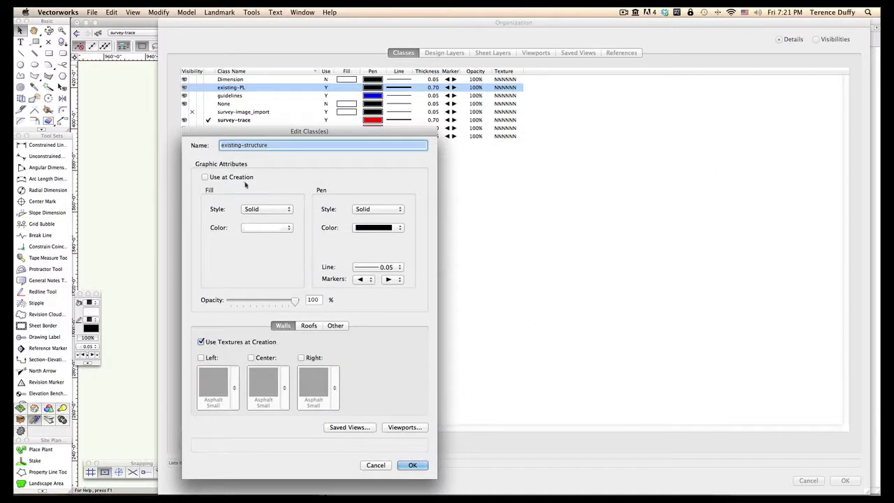
{"action": "left_click", "coordinate": [205, 177]}
{"action": "left_click", "coordinate": [261, 229]}
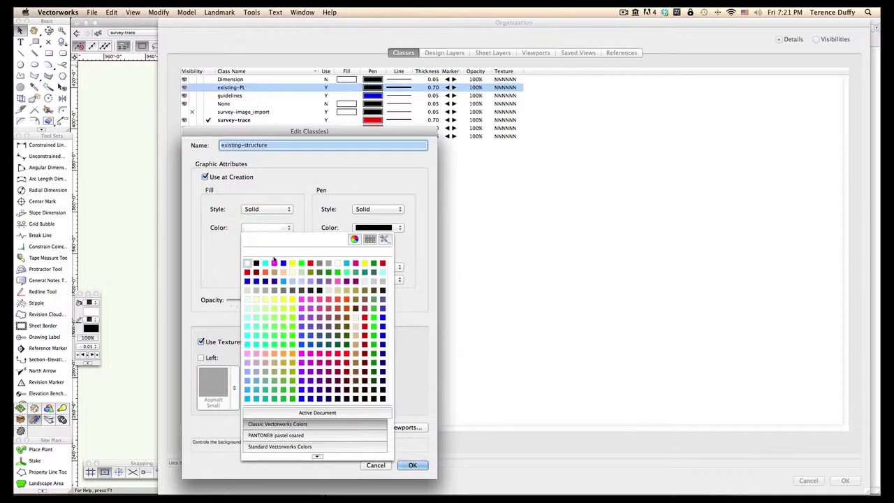
{"action": "left_click", "coordinate": [339, 291]}
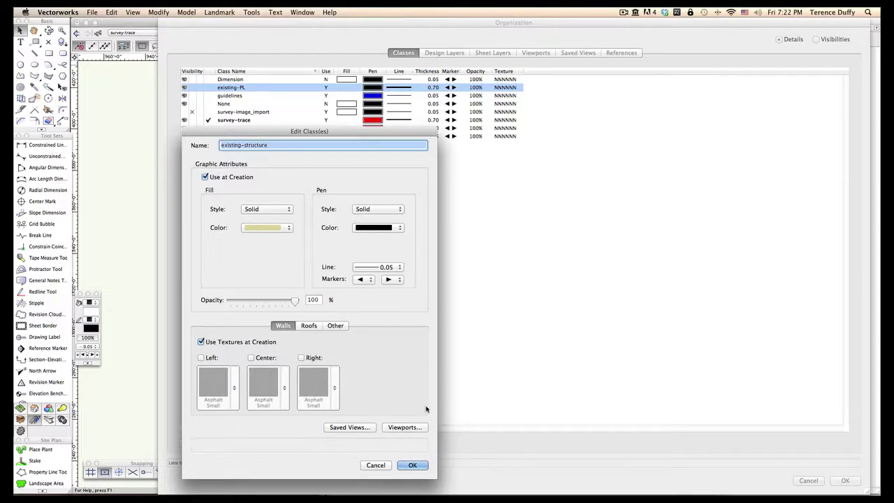
{"action": "left_click", "coordinate": [412, 465]}
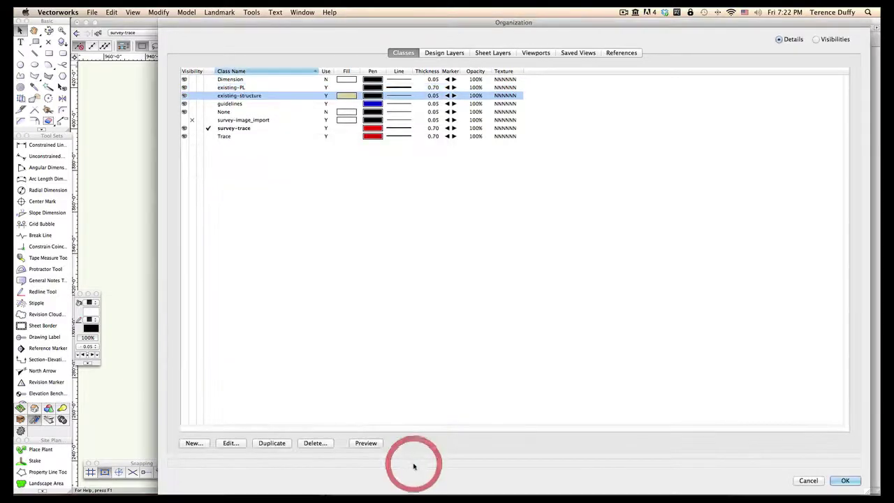
Step: Return to the plan and set the design layer options to Show/Snap/Modify Others
{"action": "left_click", "coordinate": [843, 480]}
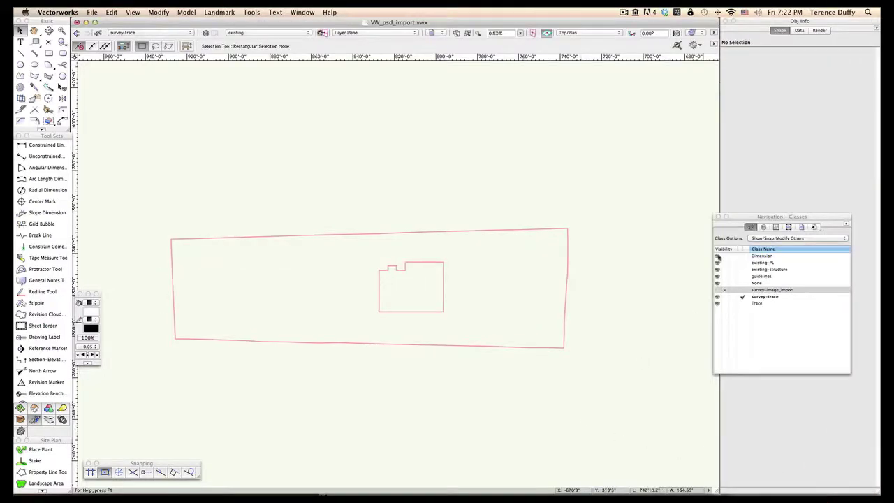
{"action": "left_click", "coordinate": [481, 231]}
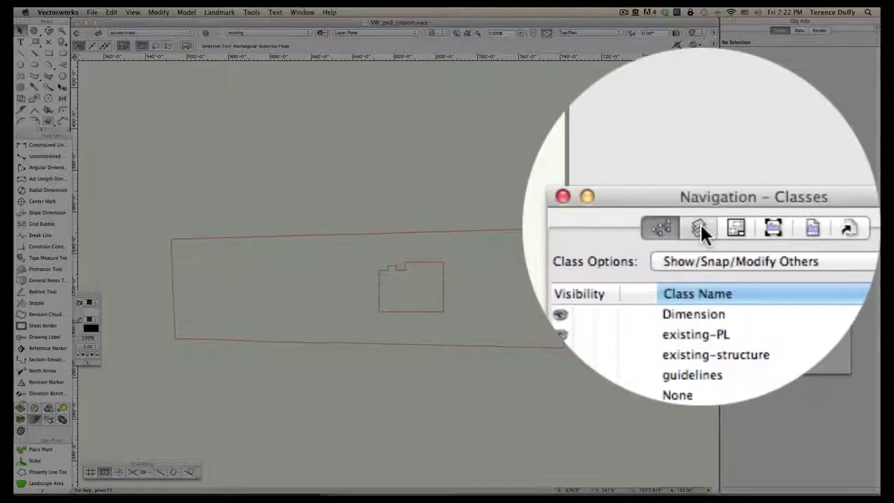
{"action": "left_click", "coordinate": [763, 228]}
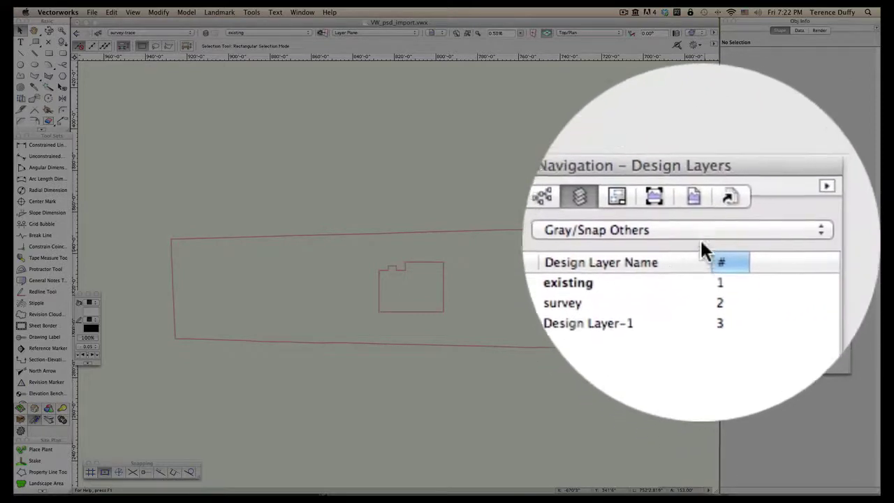
{"action": "left_click", "coordinate": [701, 238]}
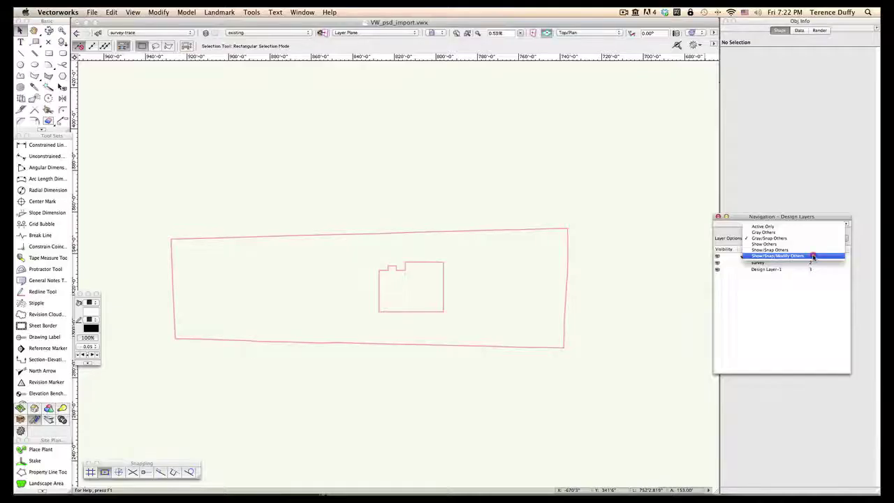
{"action": "left_click", "coordinate": [811, 256]}
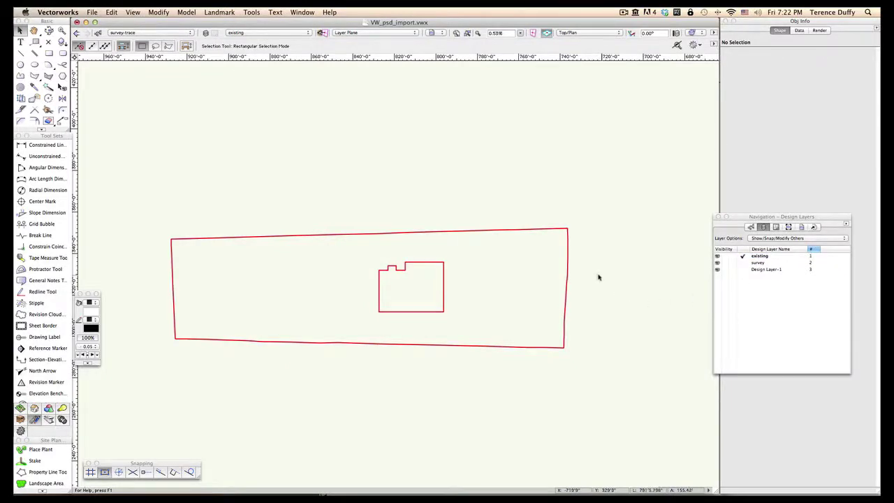
Step: Put the property line in class existing-PL on the existing layer, Layer plane
{"action": "left_click", "coordinate": [568, 274]}
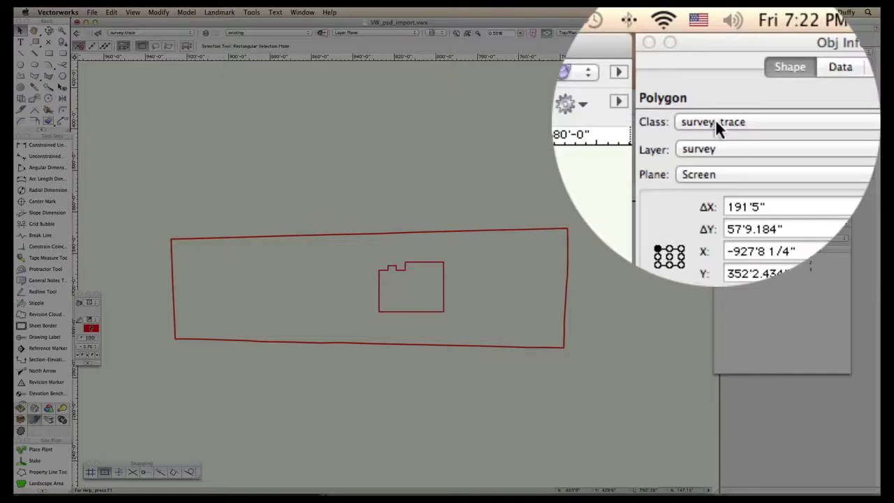
{"action": "left_click", "coordinate": [716, 122]}
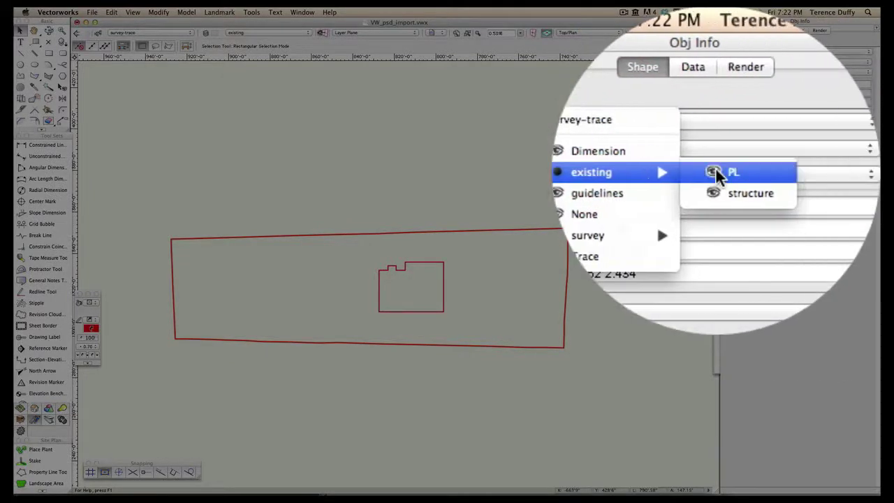
{"action": "left_click", "coordinate": [716, 175]}
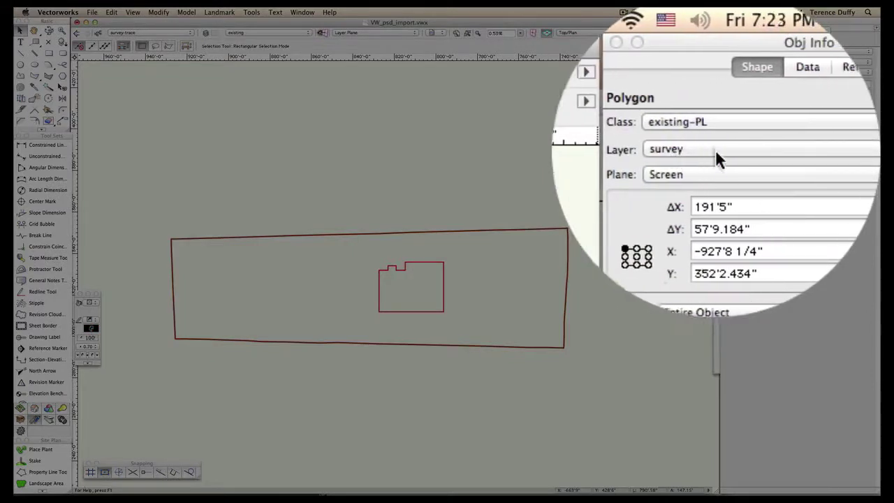
{"action": "left_click", "coordinate": [716, 149]}
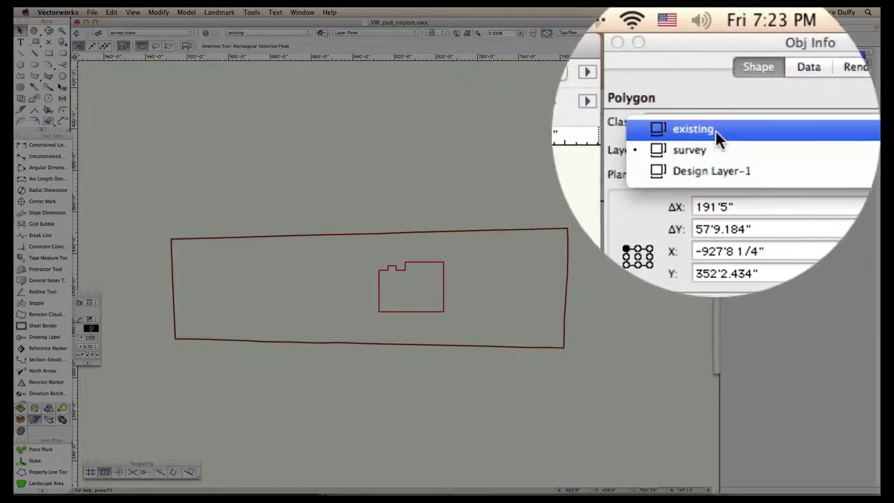
{"action": "left_click", "coordinate": [716, 130]}
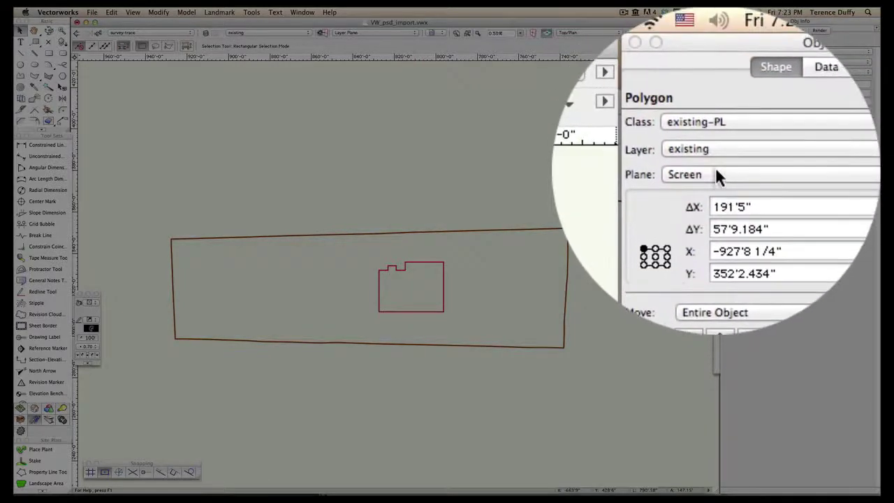
{"action": "left_click", "coordinate": [716, 171]}
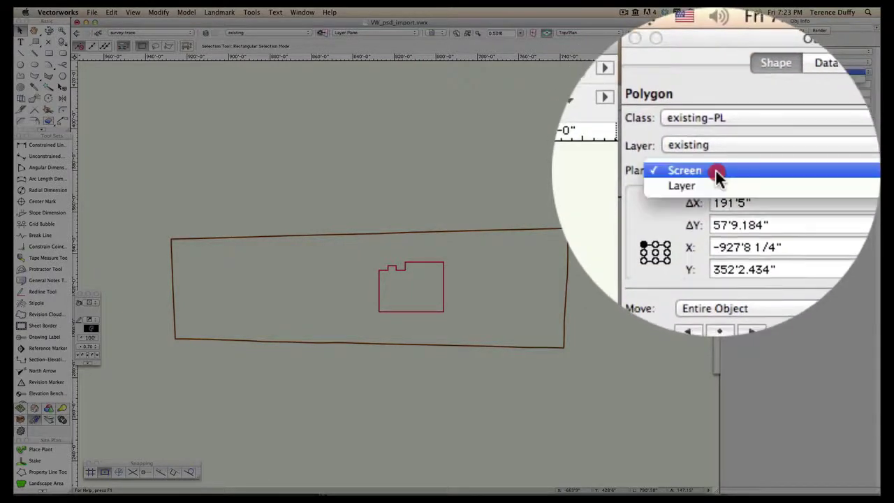
{"action": "left_click", "coordinate": [717, 175]}
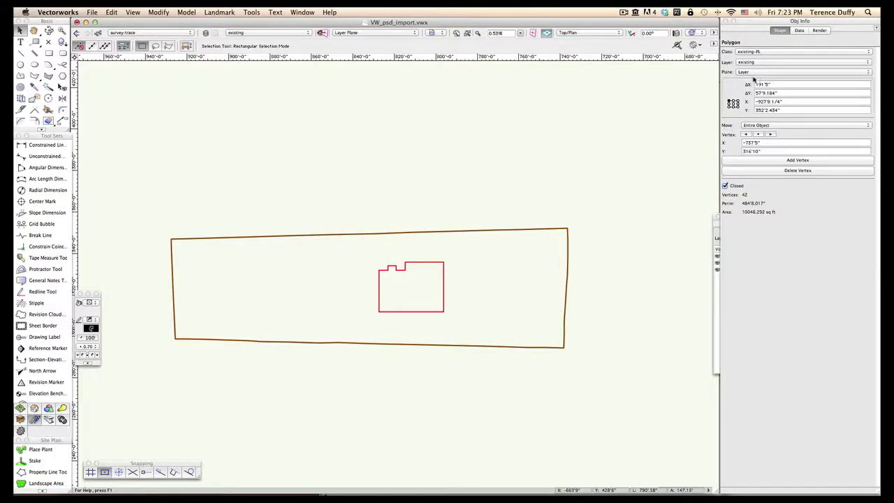
Step: Put the building outline in class existing-structure on the existing layer
{"action": "left_click", "coordinate": [444, 286]}
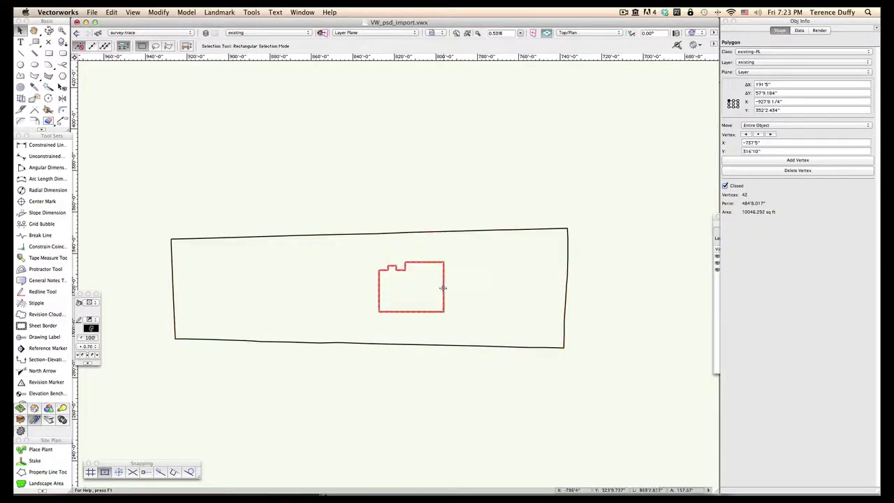
{"action": "left_click", "coordinate": [766, 52]}
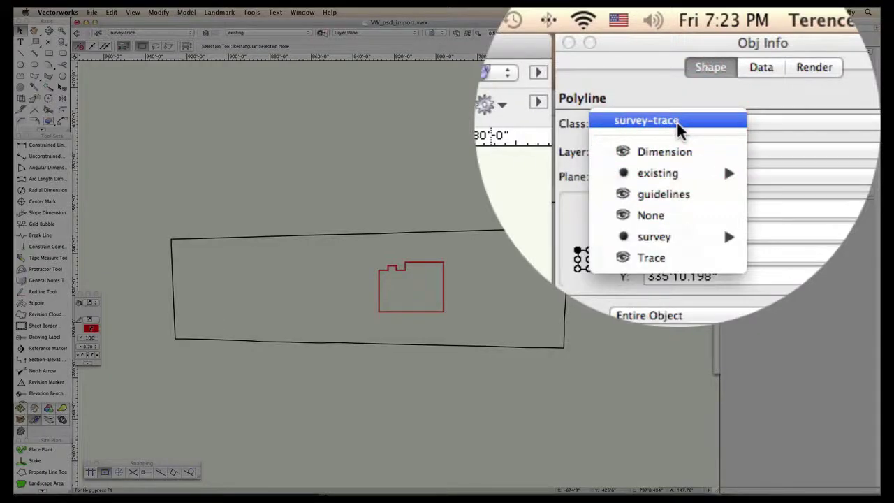
{"action": "mouse_move", "coordinate": [685, 173]}
{"action": "left_click", "coordinate": [693, 192]}
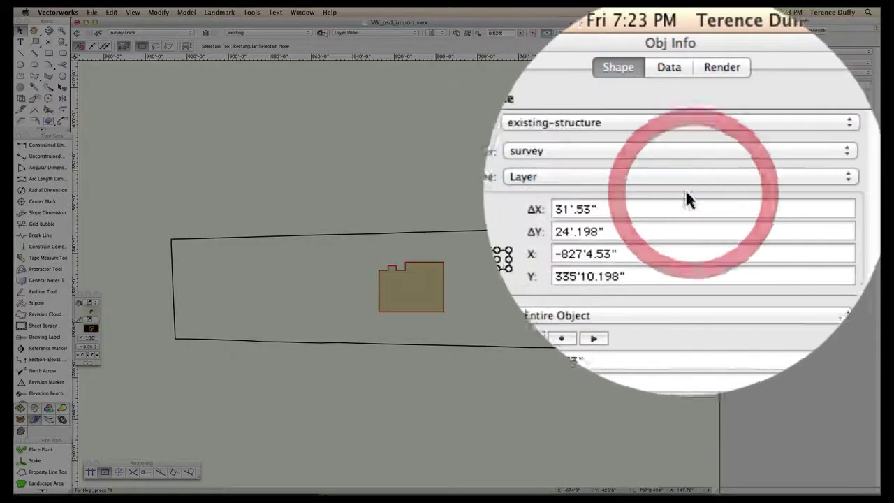
{"action": "left_click", "coordinate": [677, 151]}
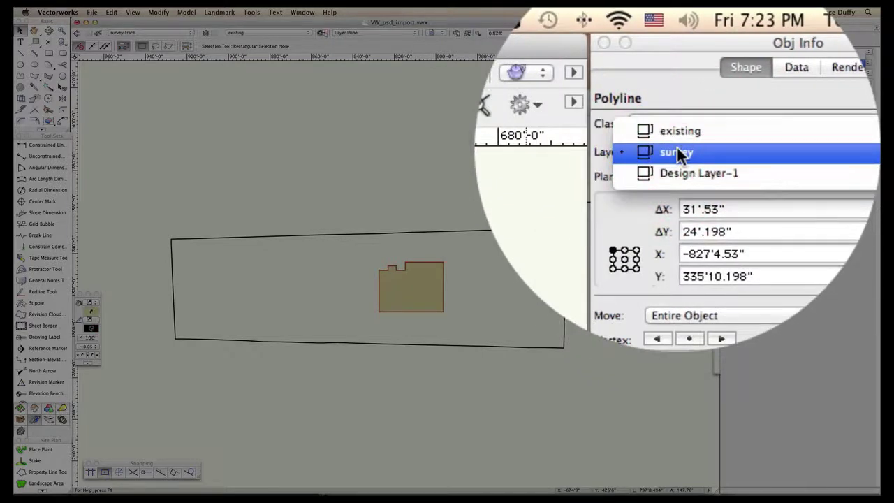
{"action": "left_click", "coordinate": [676, 132]}
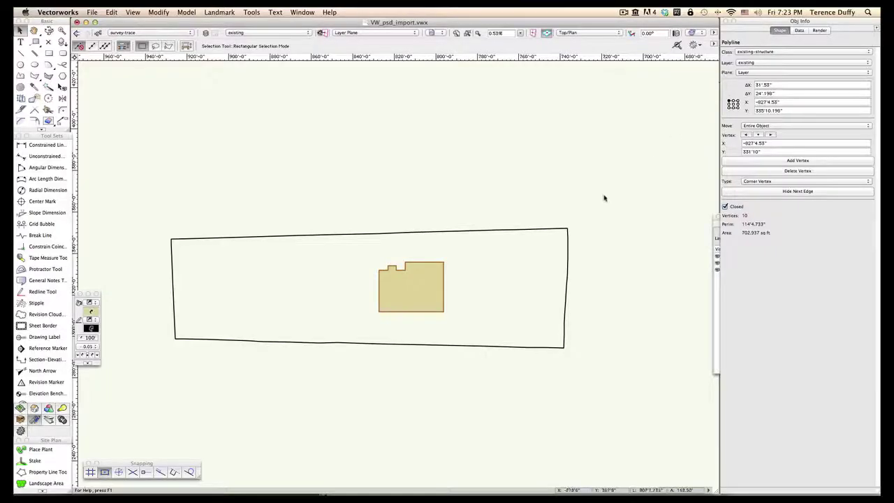
{"action": "left_click", "coordinate": [603, 195]}
{"action": "scroll", "coordinate": [603, 194], "scroll_direction": "down", "scroll_amount": 2}
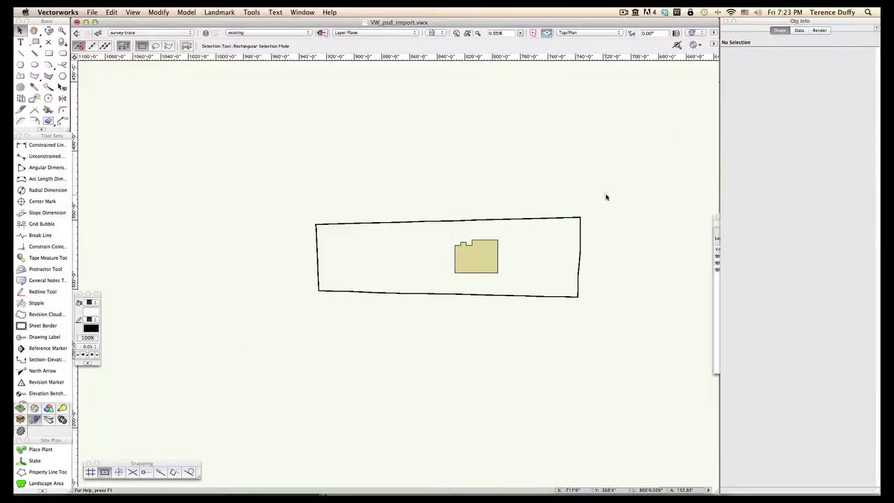
{"action": "scroll", "coordinate": [578, 264], "scroll_direction": "up", "scroll_amount": 2}
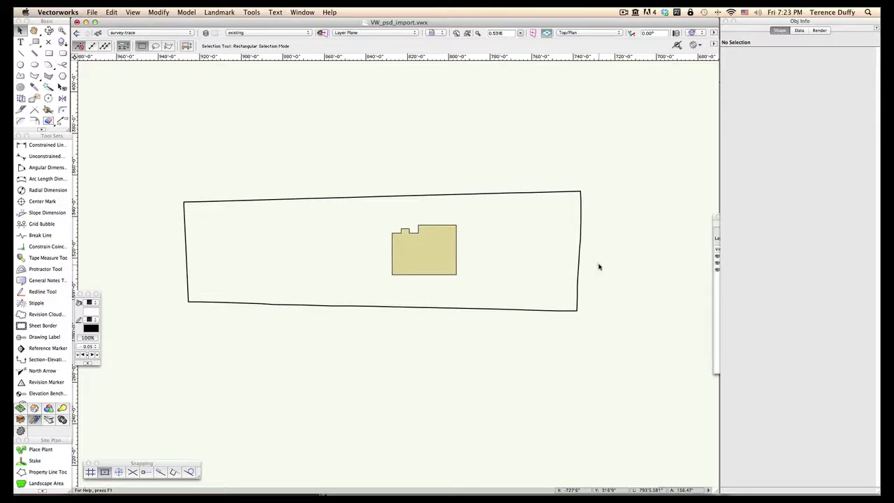
{"action": "scroll", "coordinate": [588, 273], "scroll_direction": "up", "scroll_amount": 10}
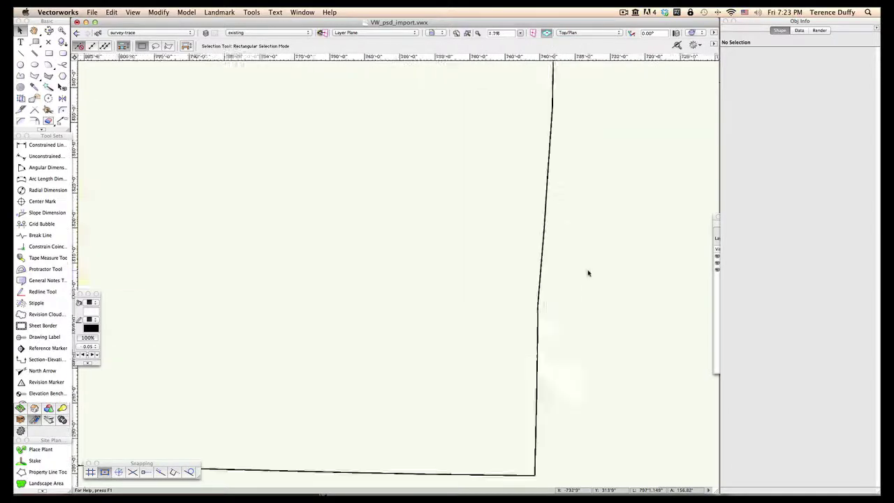
{"action": "scroll", "coordinate": [426, 287], "scroll_direction": "up", "scroll_amount": 7}
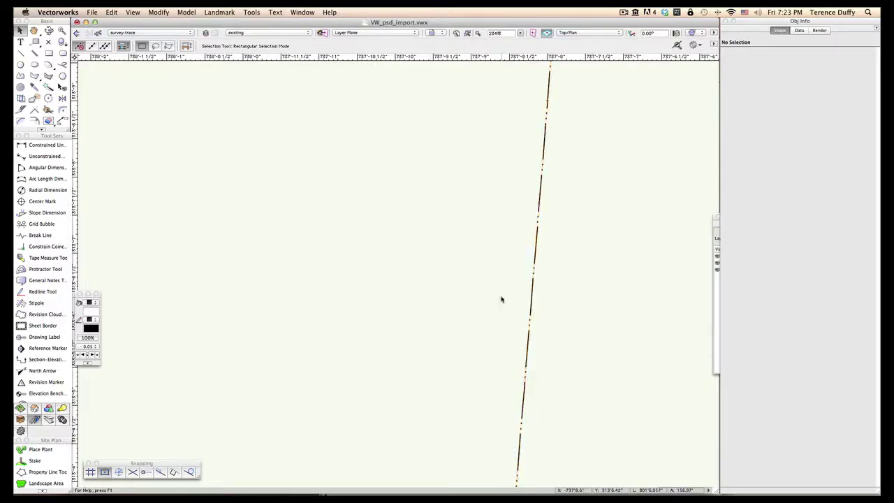
{"action": "scroll", "coordinate": [502, 299], "scroll_direction": "down", "scroll_amount": 8}
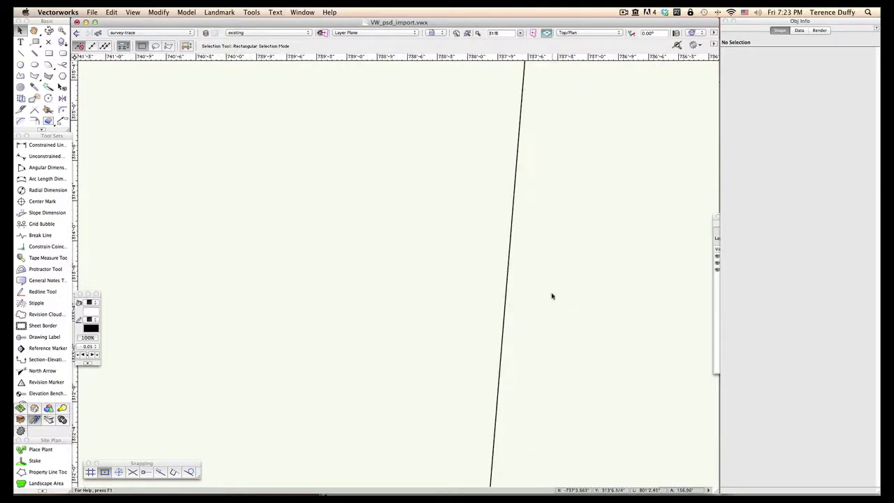
{"action": "scroll", "coordinate": [552, 296], "scroll_direction": "down", "scroll_amount": 10}
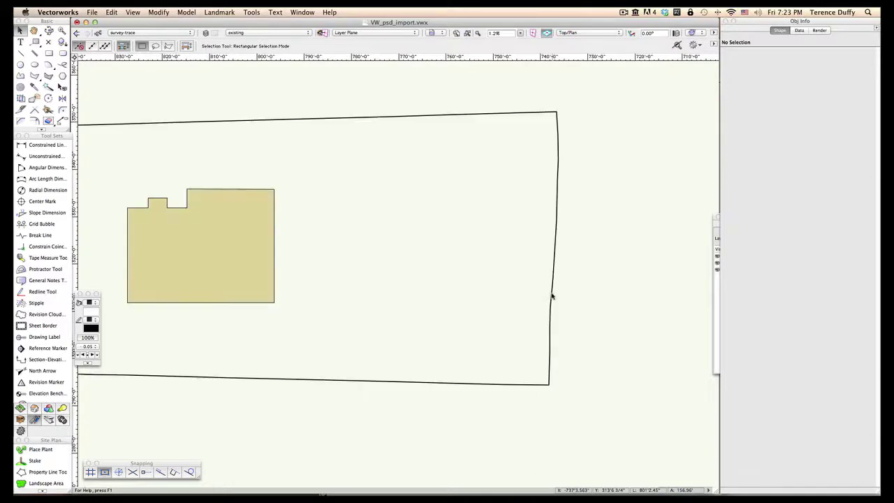
{"action": "scroll", "coordinate": [551, 297], "scroll_direction": "down", "scroll_amount": 3}
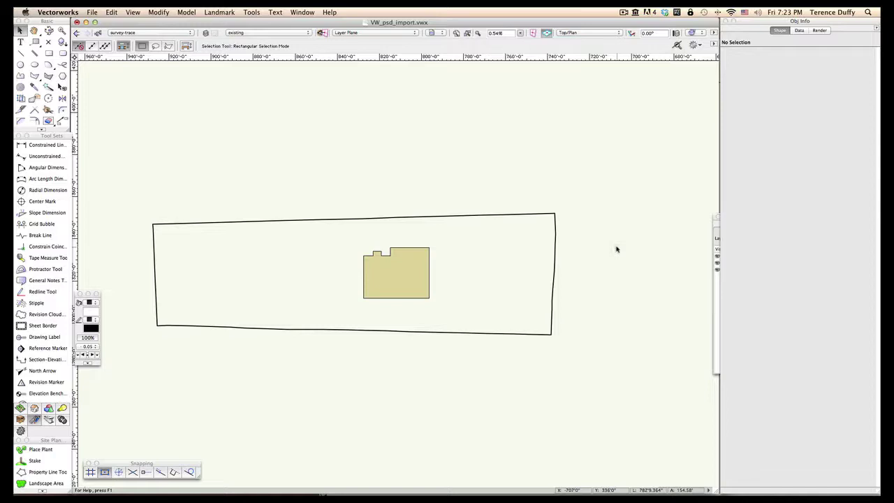
{"action": "left_click", "coordinate": [415, 273]}
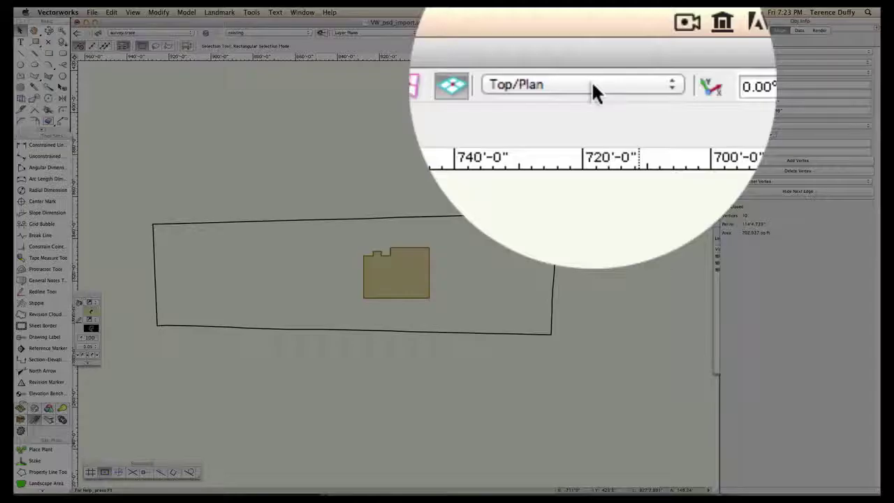
{"action": "left_click", "coordinate": [591, 82]}
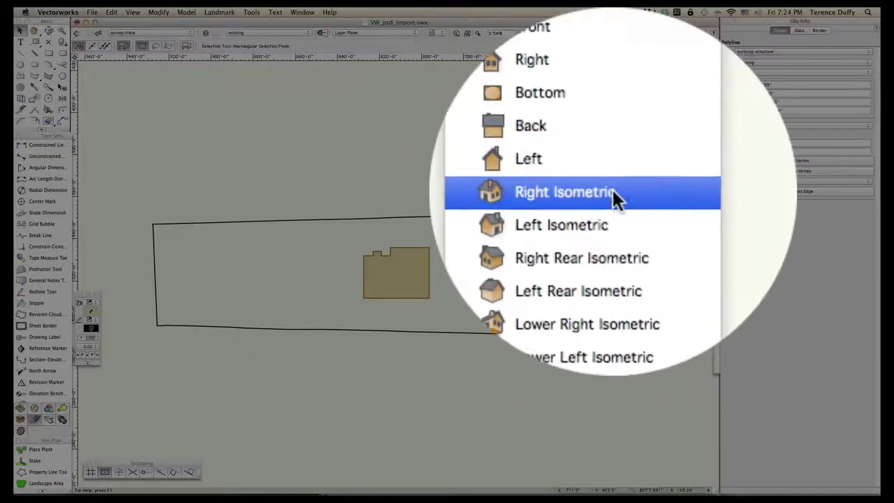
{"action": "left_click", "coordinate": [613, 189]}
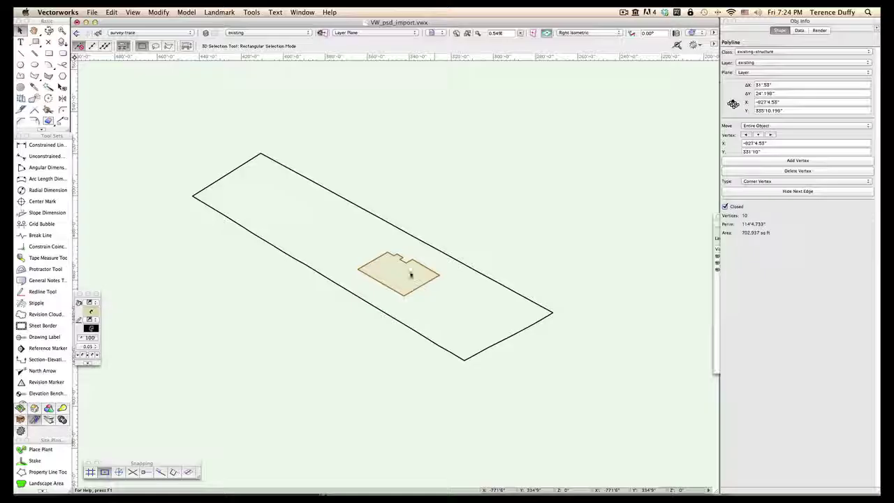
{"action": "scroll", "coordinate": [422, 282], "scroll_direction": "up", "scroll_amount": 5}
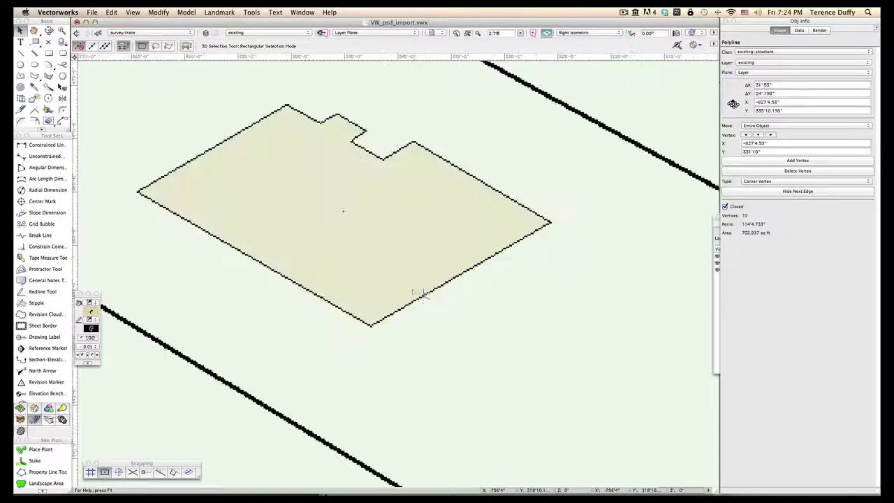
{"action": "scroll", "coordinate": [417, 288], "scroll_direction": "down", "scroll_amount": 3}
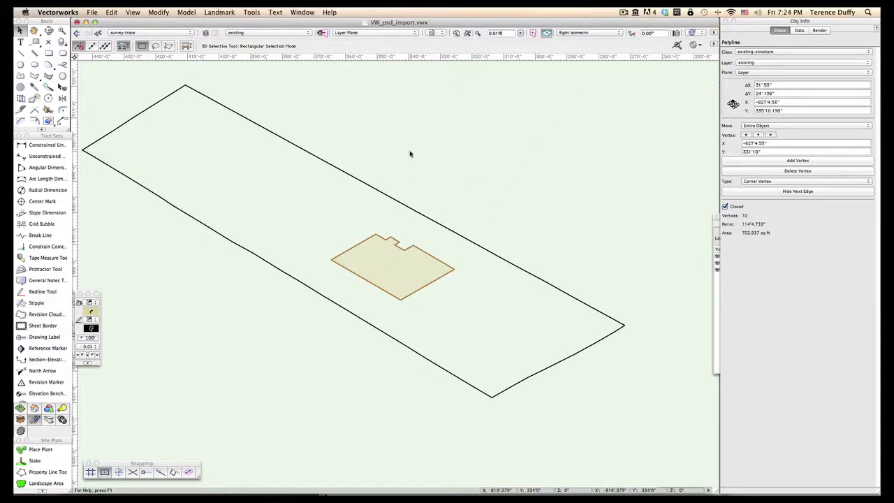
{"action": "left_click", "coordinate": [575, 37]}
{"action": "left_click", "coordinate": [579, 42]}
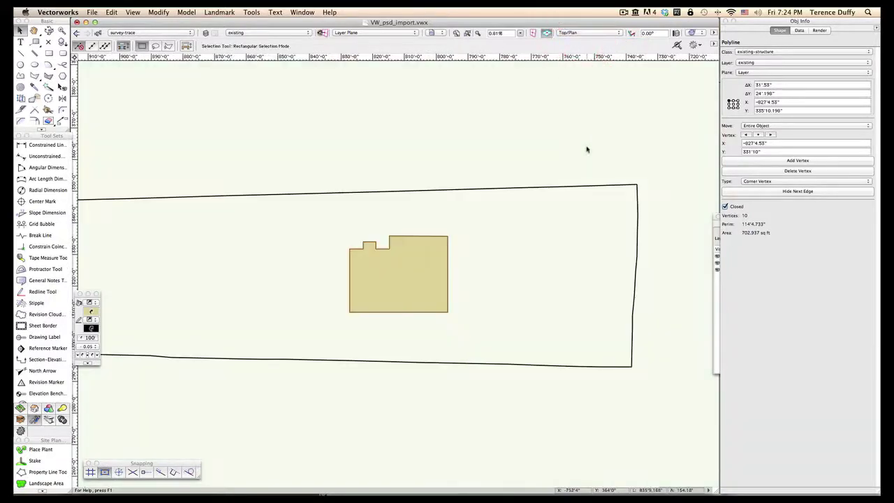
{"action": "left_click", "coordinate": [587, 149]}
{"action": "scroll", "coordinate": [620, 146], "scroll_direction": "down", "scroll_amount": 4}
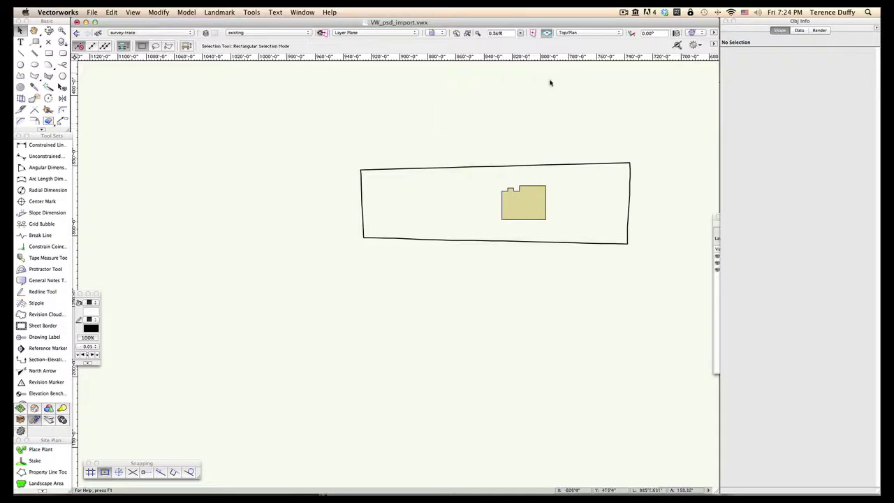
{"action": "left_click", "coordinate": [534, 165]}
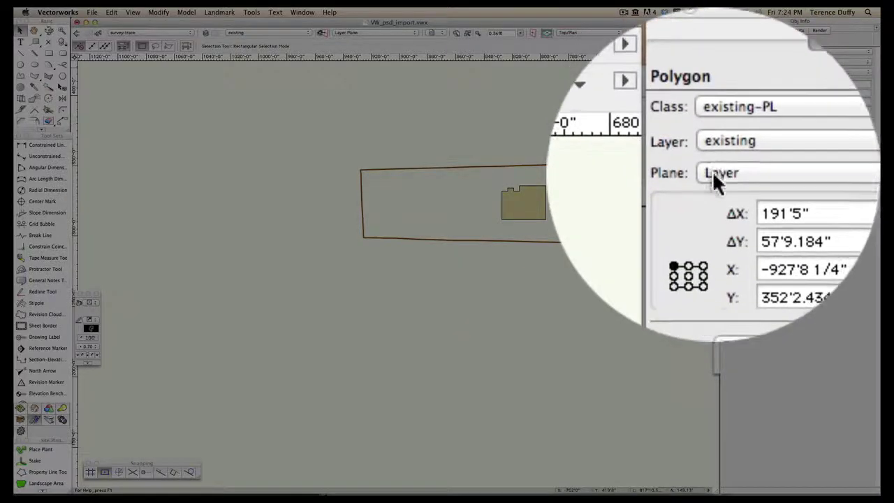
{"action": "left_click", "coordinate": [742, 72]}
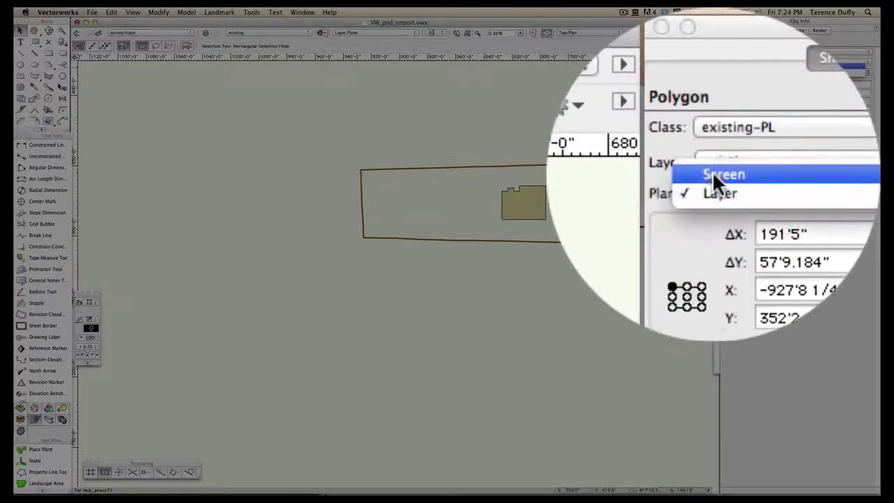
{"action": "left_click", "coordinate": [725, 154]}
{"action": "left_click", "coordinate": [591, 32]}
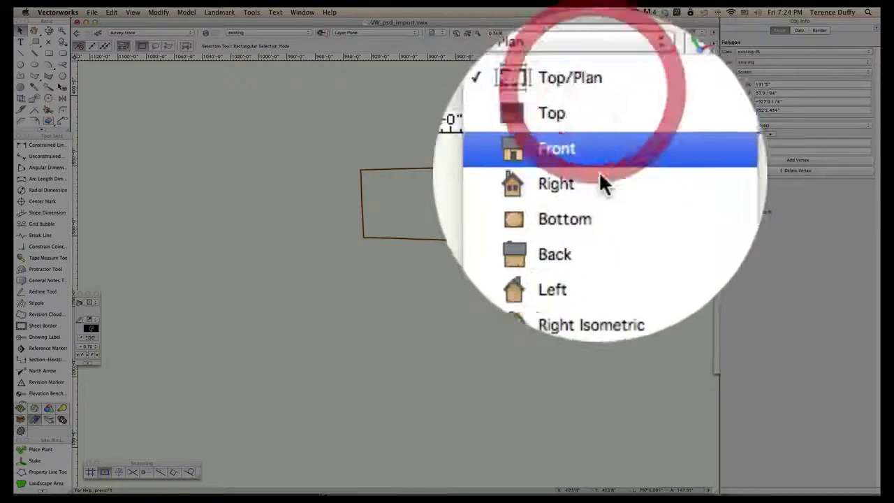
{"action": "left_click", "coordinate": [607, 122]}
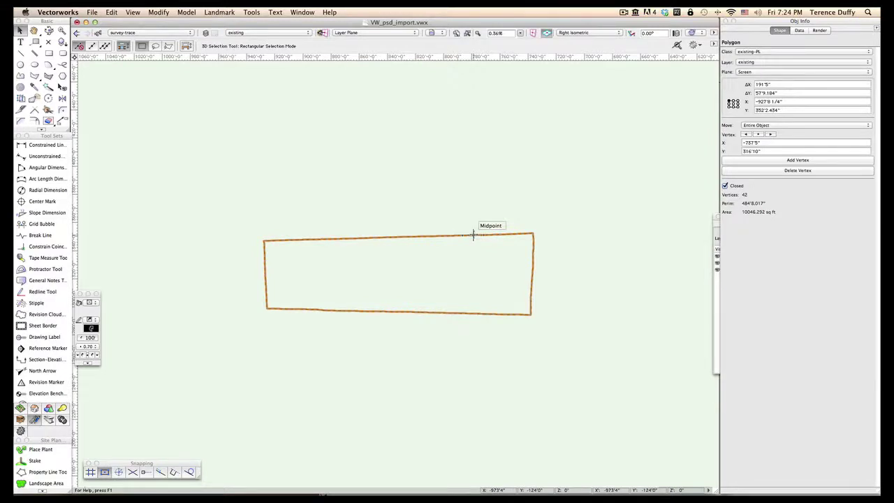
{"action": "left_click", "coordinate": [499, 81]}
{"action": "left_click", "coordinate": [469, 33]}
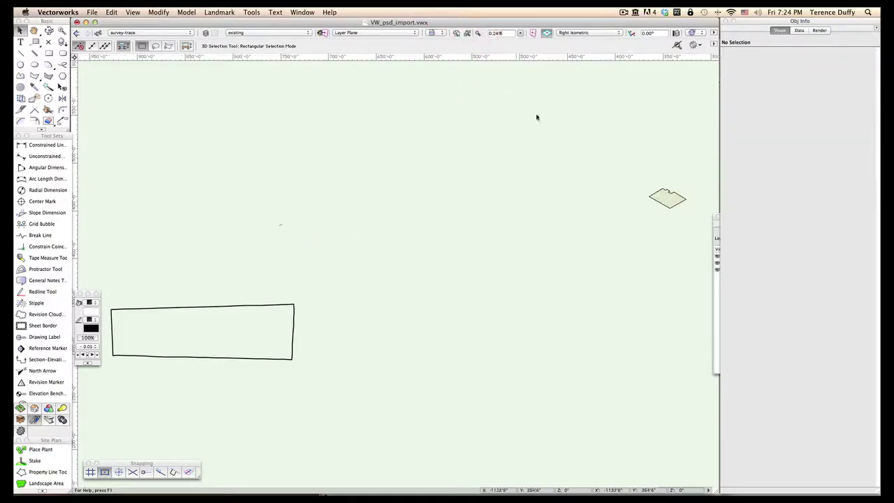
{"action": "left_click", "coordinate": [667, 200]}
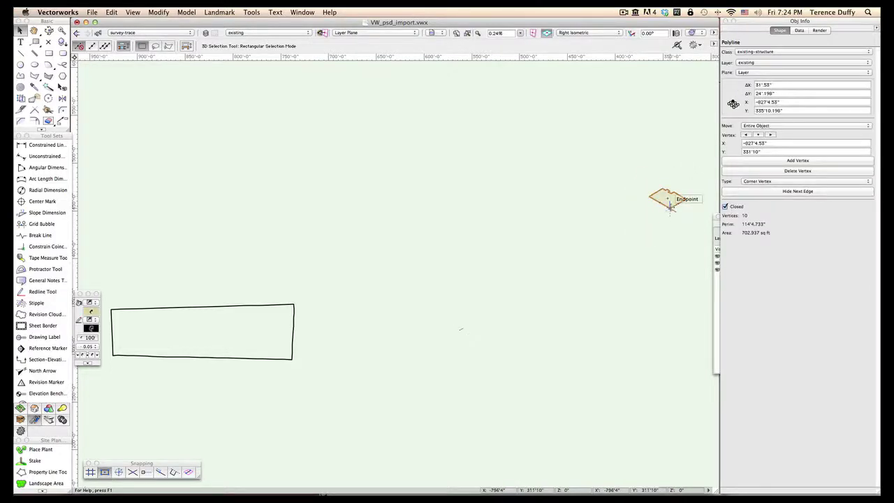
{"action": "left_click", "coordinate": [259, 304]}
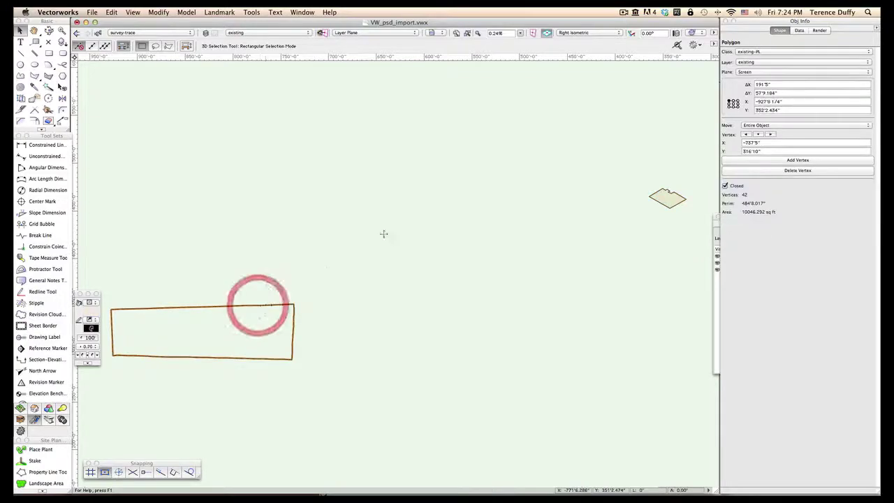
{"action": "left_click", "coordinate": [717, 176]}
{"action": "left_click", "coordinate": [717, 172]}
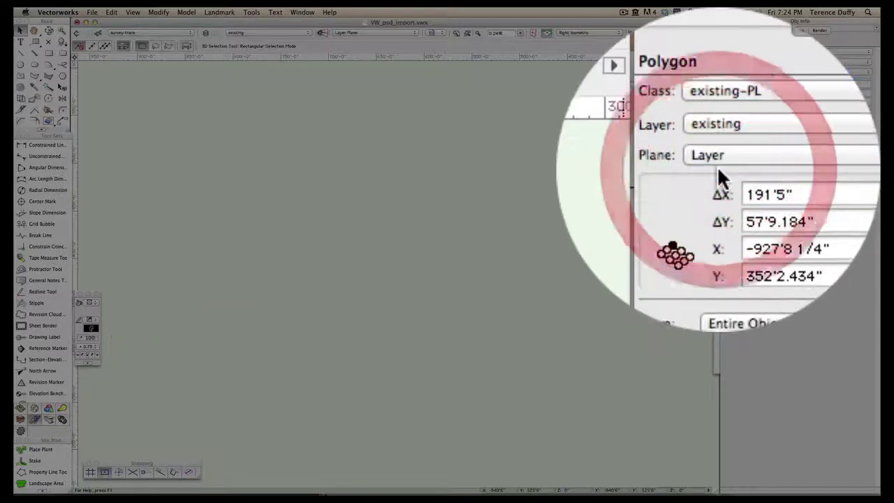
{"action": "left_click", "coordinate": [663, 168]}
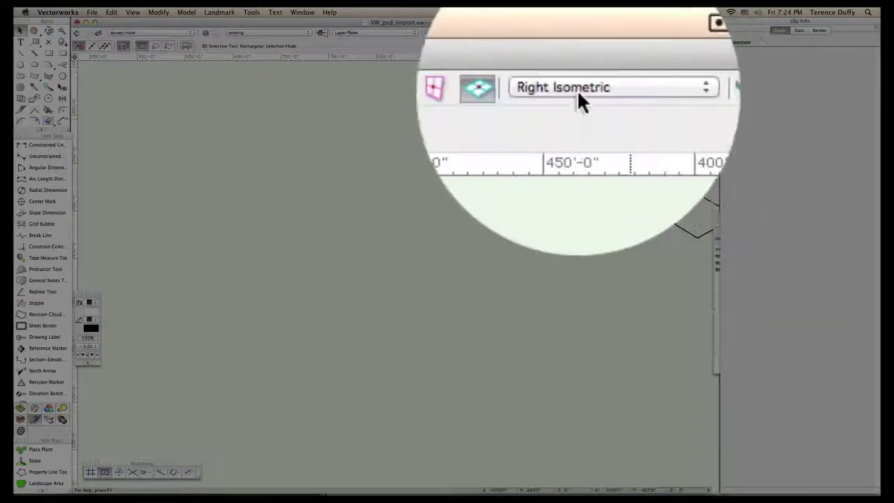
{"action": "left_click", "coordinate": [576, 33]}
{"action": "left_click", "coordinate": [591, 43]}
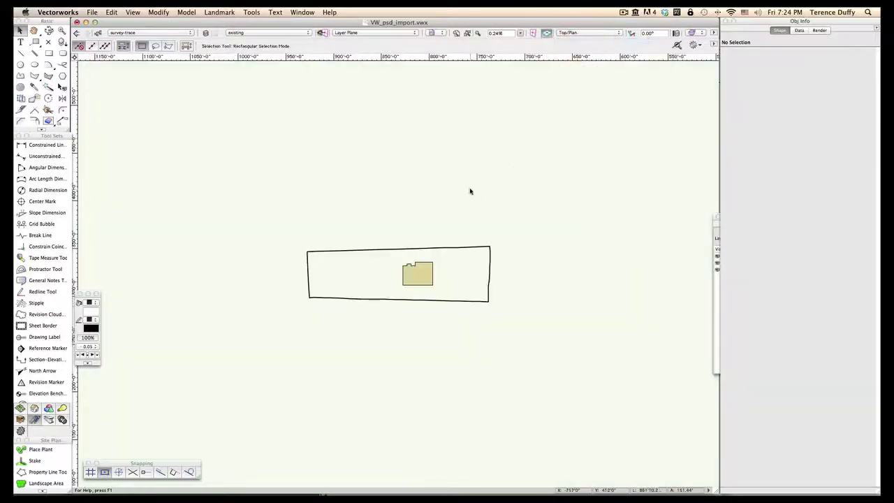
{"action": "left_click", "coordinate": [470, 189]}
{"action": "scroll", "coordinate": [508, 331], "scroll_direction": "up", "scroll_amount": 1}
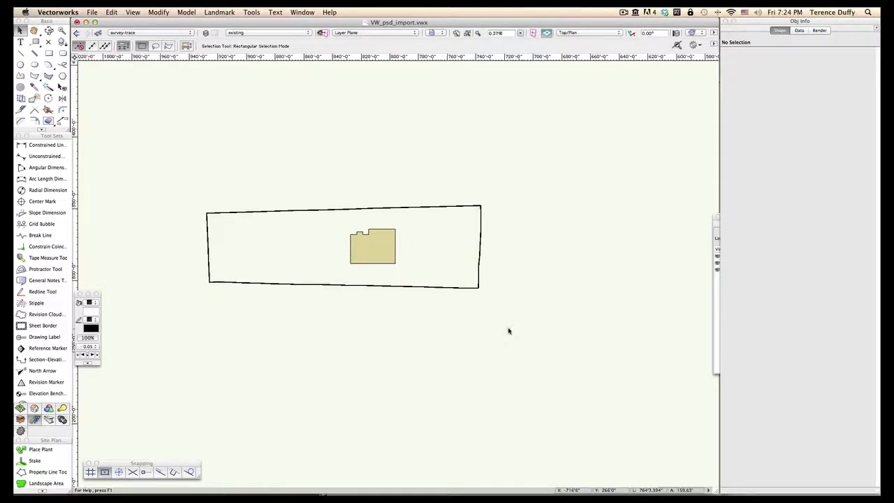
{"action": "scroll", "coordinate": [508, 331], "scroll_direction": "up", "scroll_amount": 1}
{"action": "scroll", "coordinate": [508, 331], "scroll_direction": "down", "scroll_amount": 1}
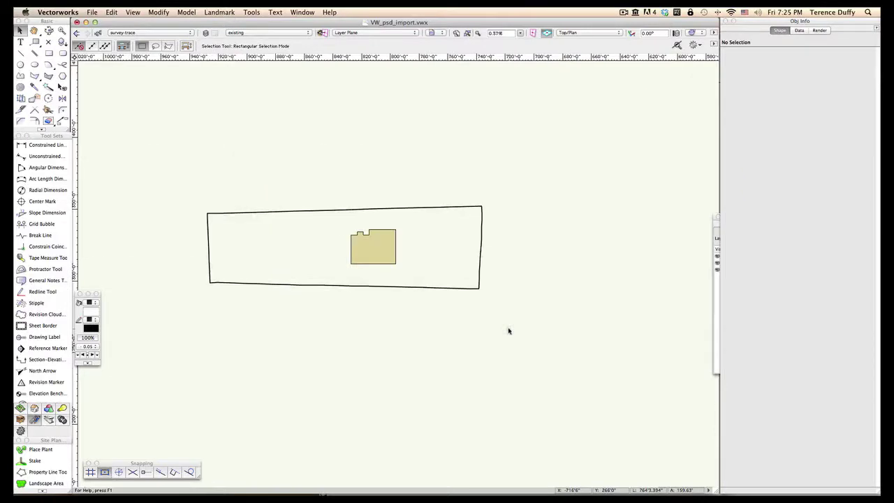